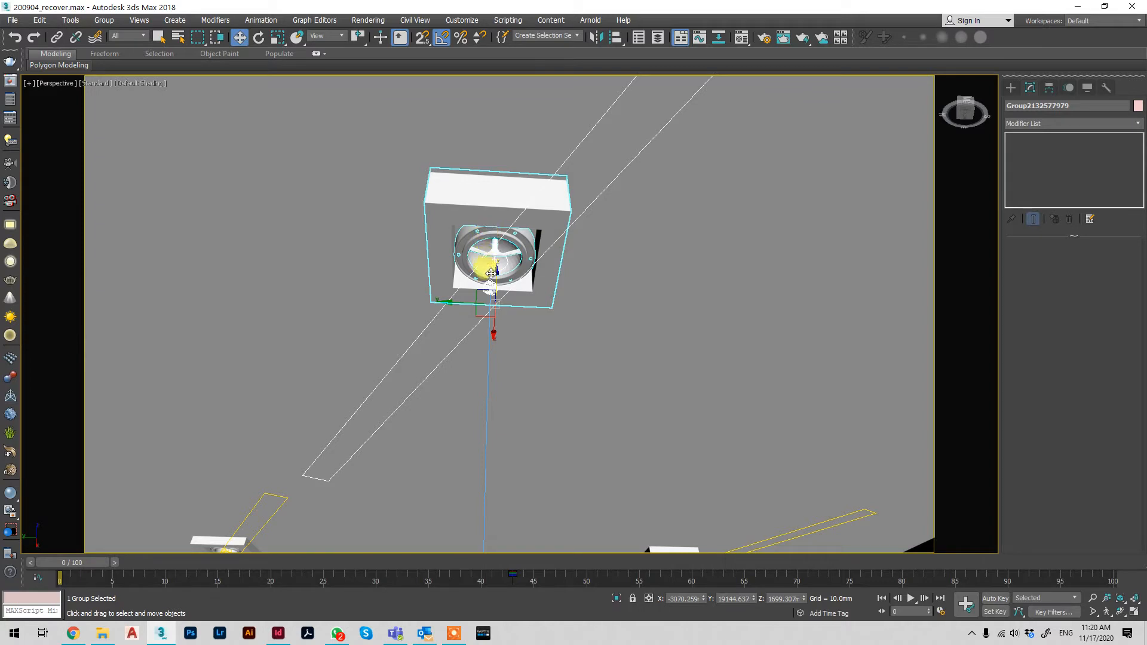
Raise the selected downlight group about 50 mm vertically into the ceiling
left_click_drag(492, 277, 495, 278)
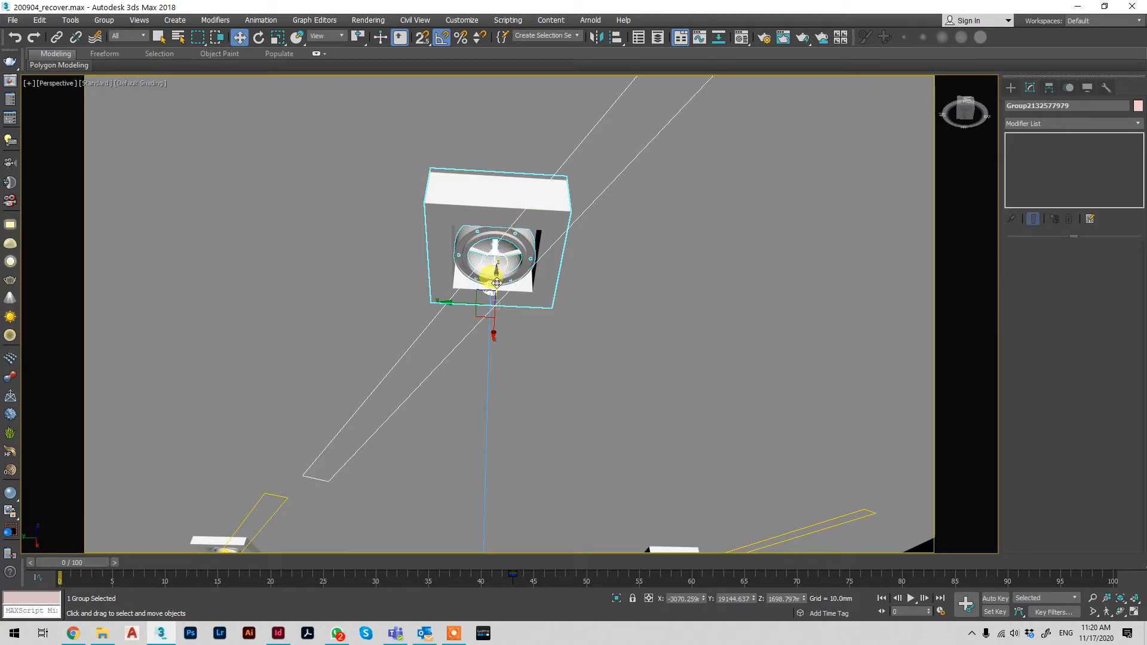
left_click_drag(497, 282, 509, 243)
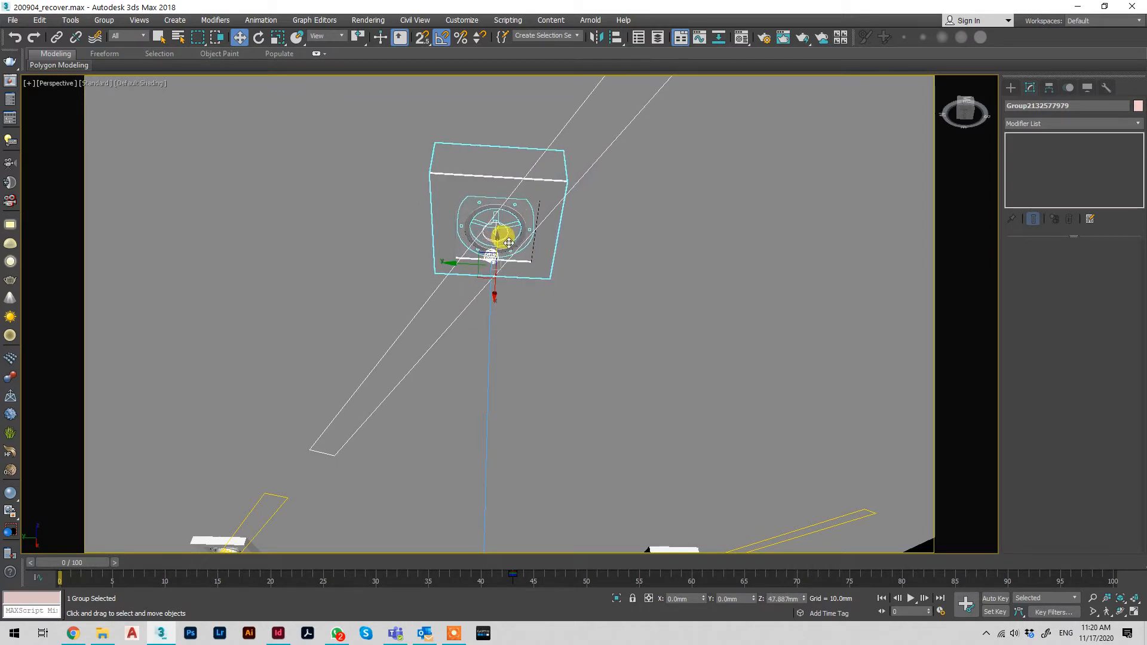
Draw an AutoGrid box about 133 x 133 mm and 105 mm high over the downlight's frame, and lower it so it passes through the ceiling
left_click(1011, 88)
left_click(1011, 105)
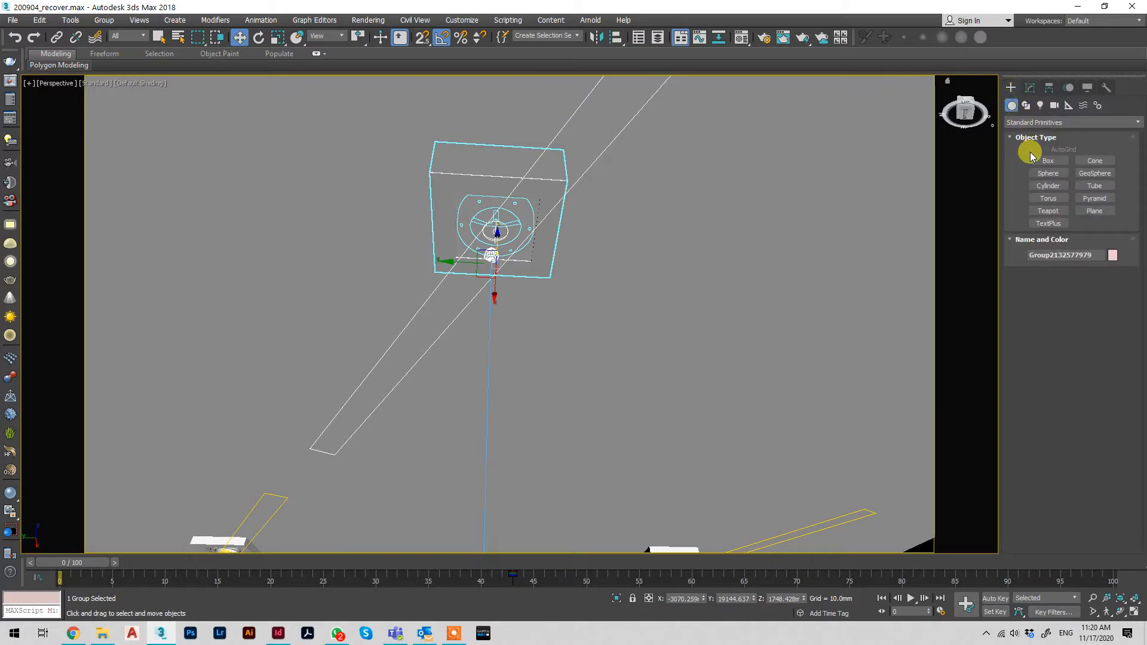
left_click(1045, 159)
left_click(1047, 149)
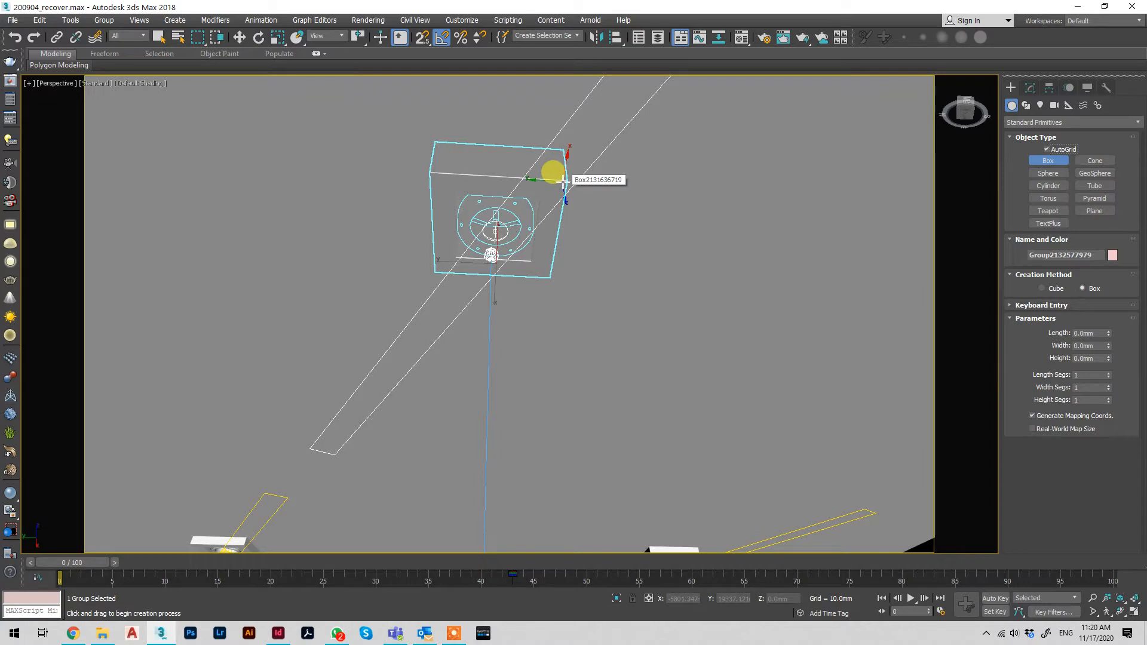
left_click_drag(565, 183, 438, 271)
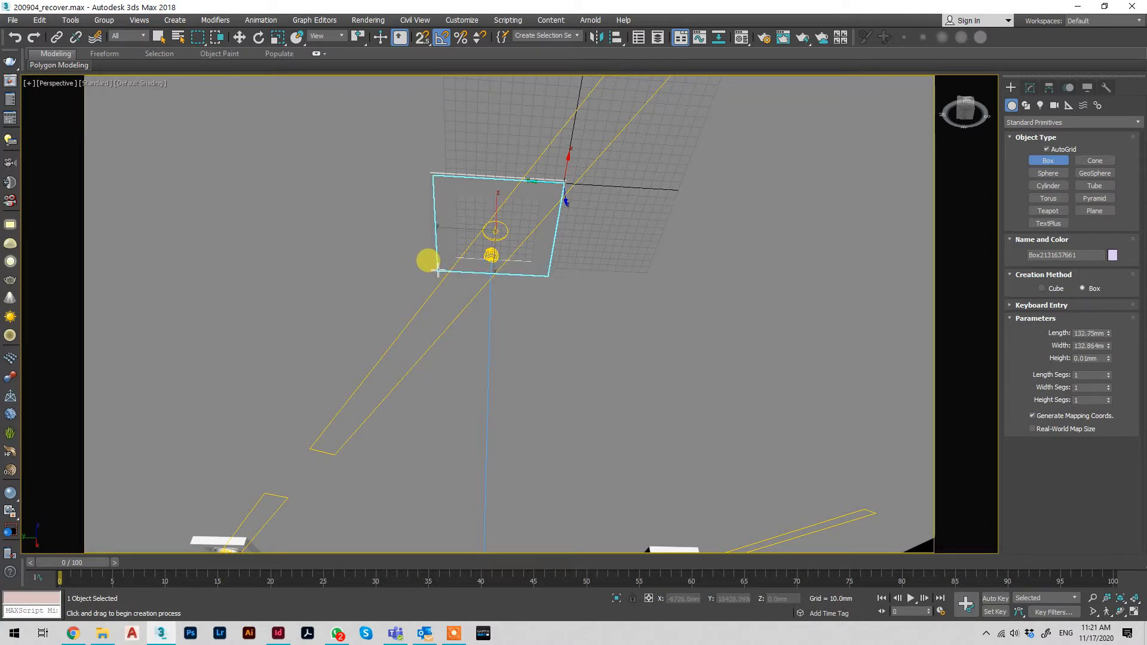
left_click(456, 167)
key("w")
left_click_drag(495, 215, 494, 224)
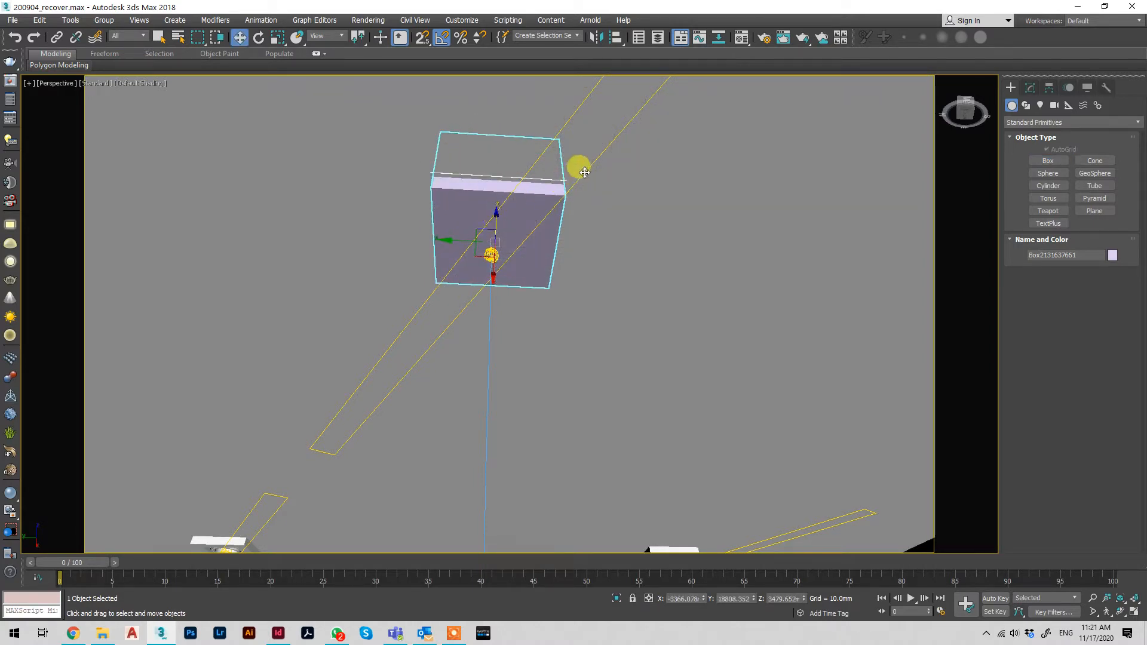
Subtract the new box from the ceiling with ProBoolean to cut the downlight opening, and show edged faces in the viewport
left_click(622, 177)
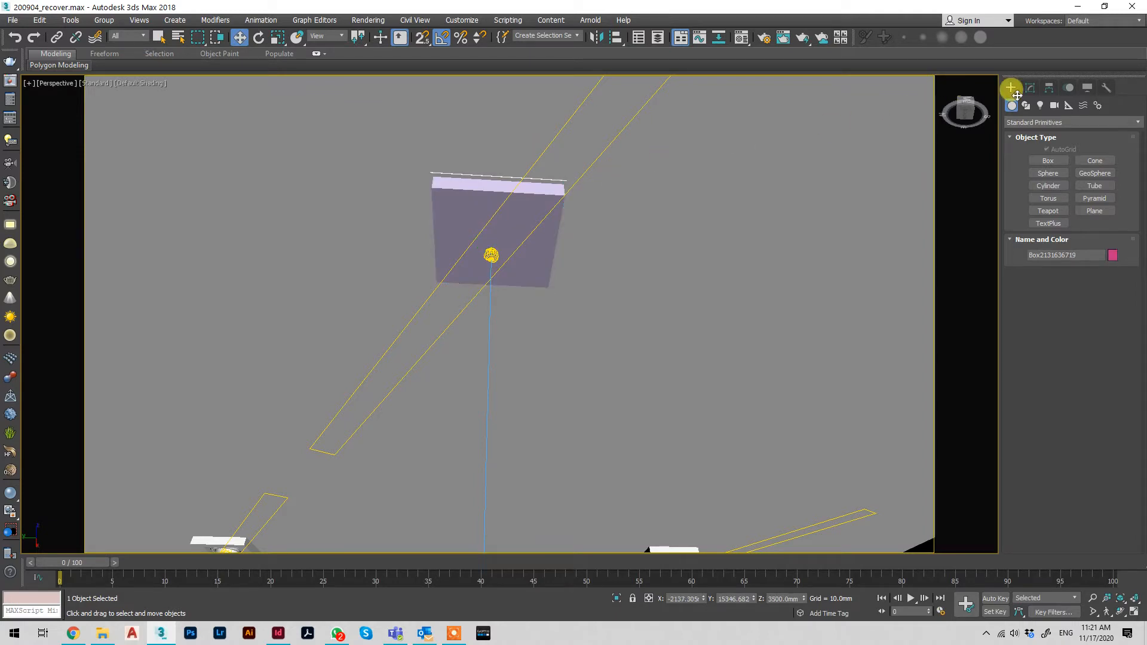
left_click(1047, 123)
left_click(1043, 156)
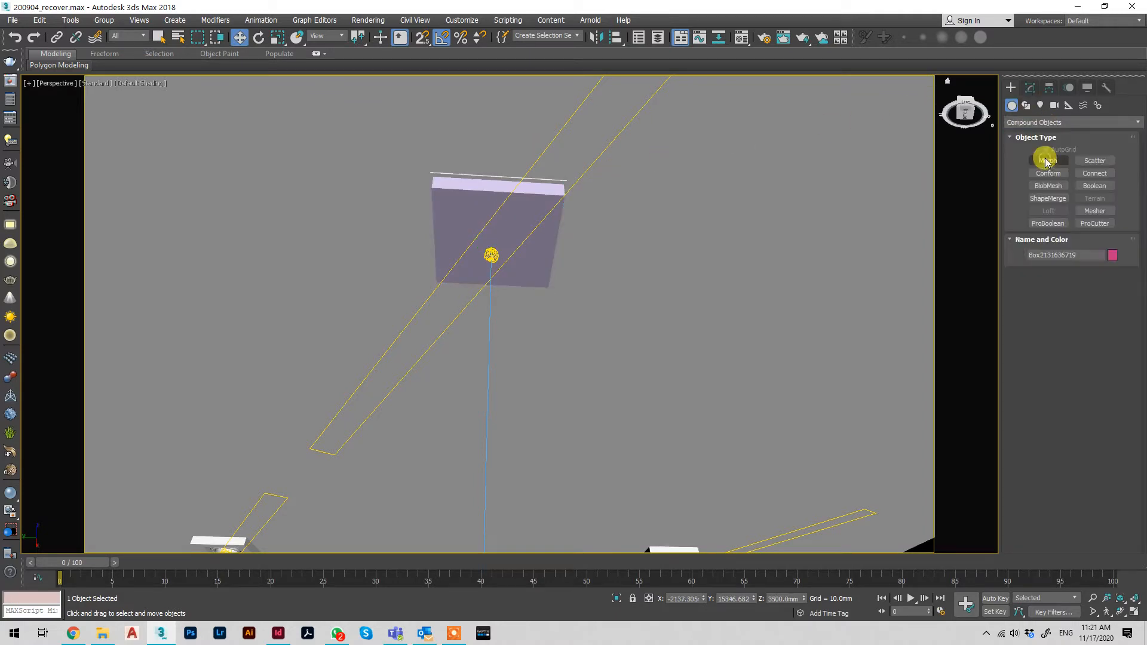
left_click(1048, 223)
left_click(1060, 288)
left_click(550, 269)
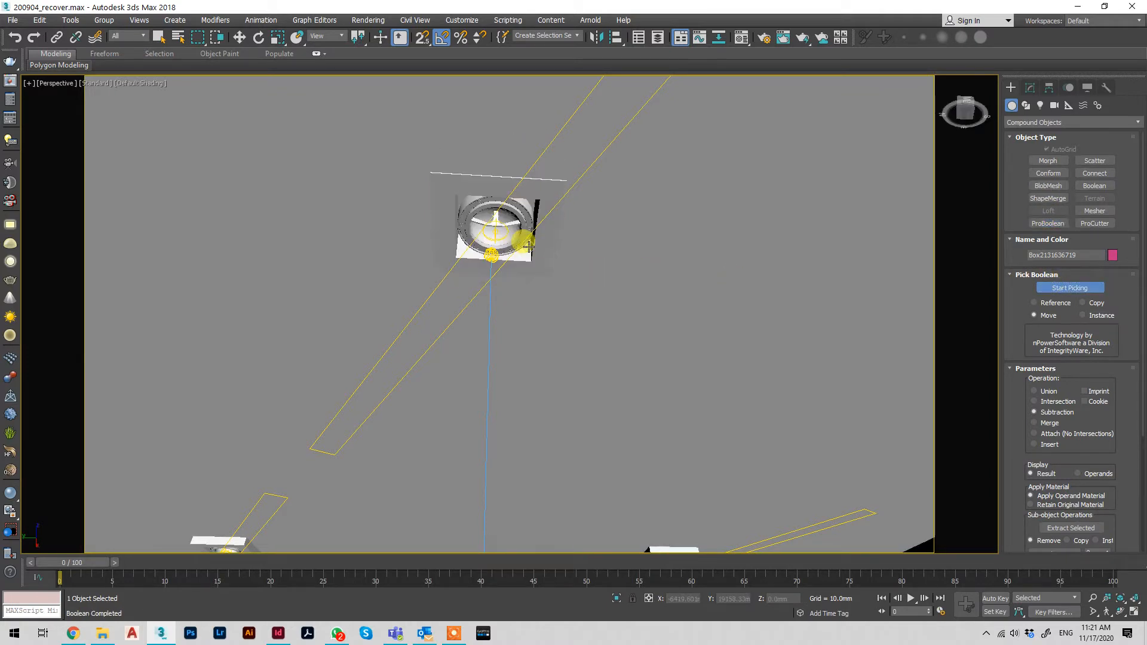
right_click(528, 244)
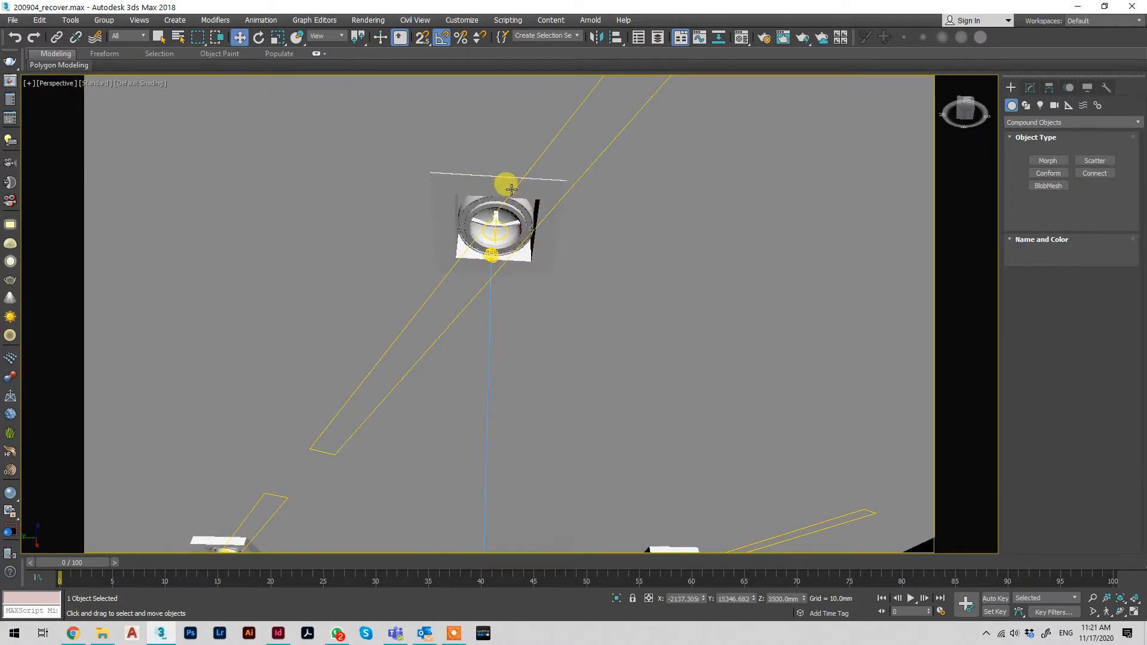
left_click(507, 188)
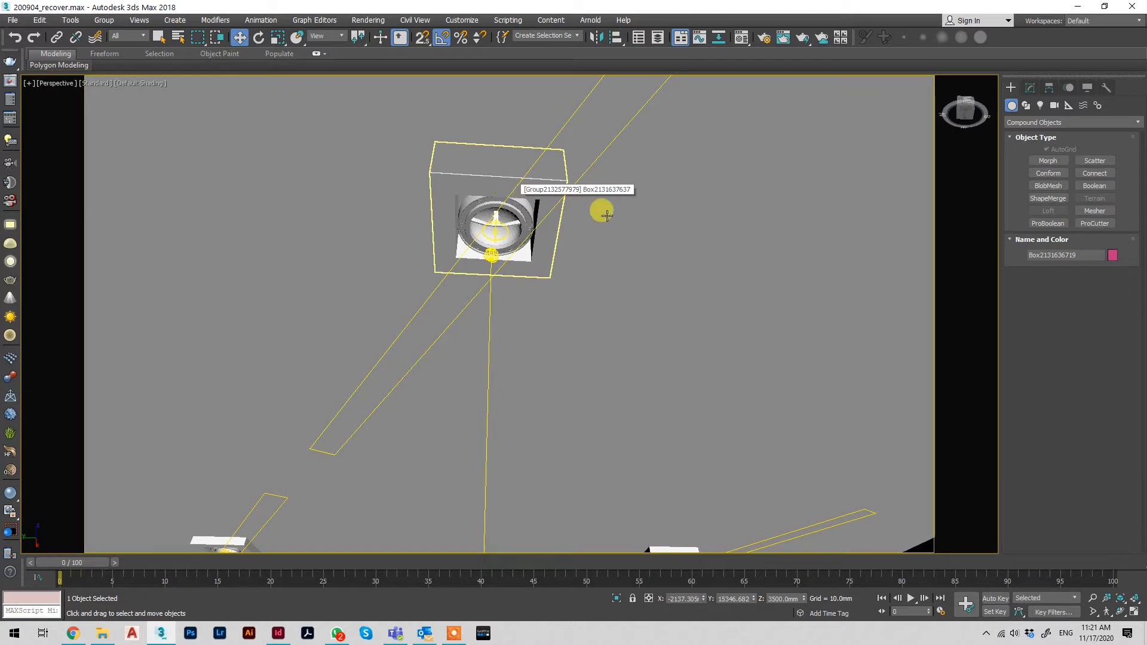
key("F4")
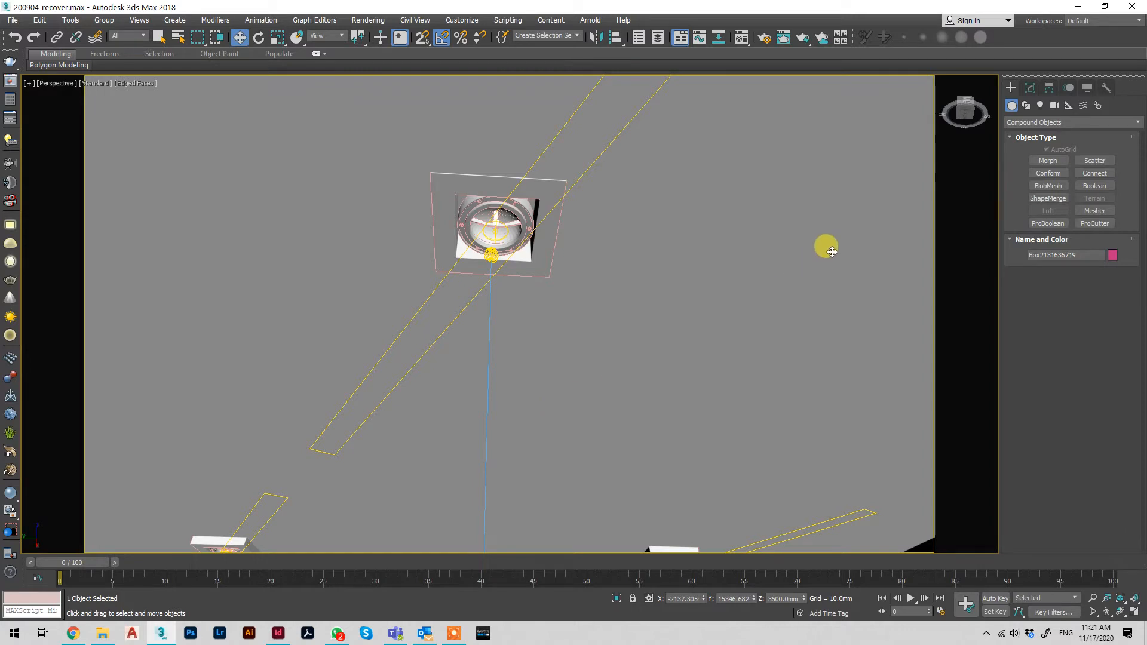
Draw a flat cylinder on the ceiling beside the downlight, about 31 mm in radius and 3 mm high
left_click(1035, 123)
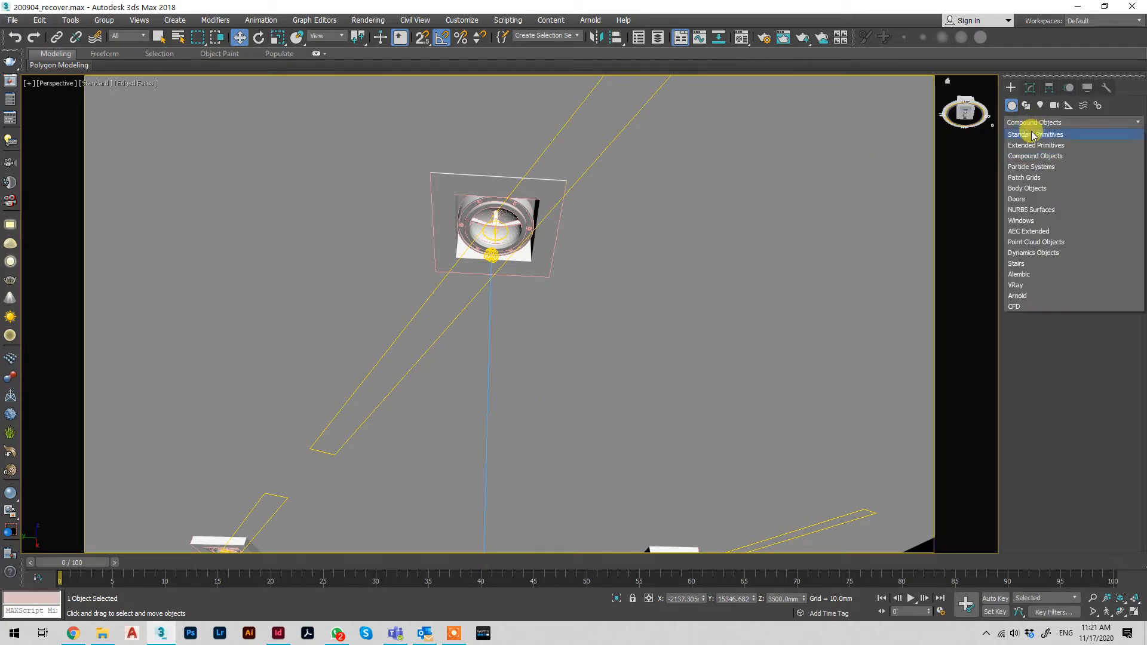
left_click(1030, 134)
left_click(1046, 190)
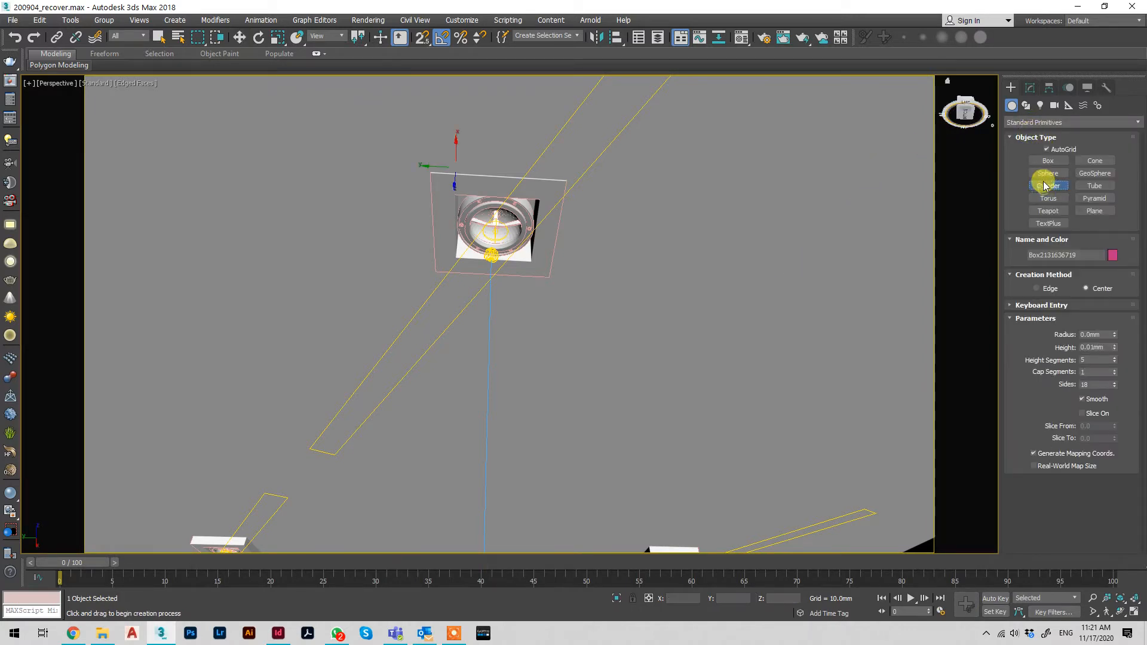
left_click_drag(641, 245, 652, 229)
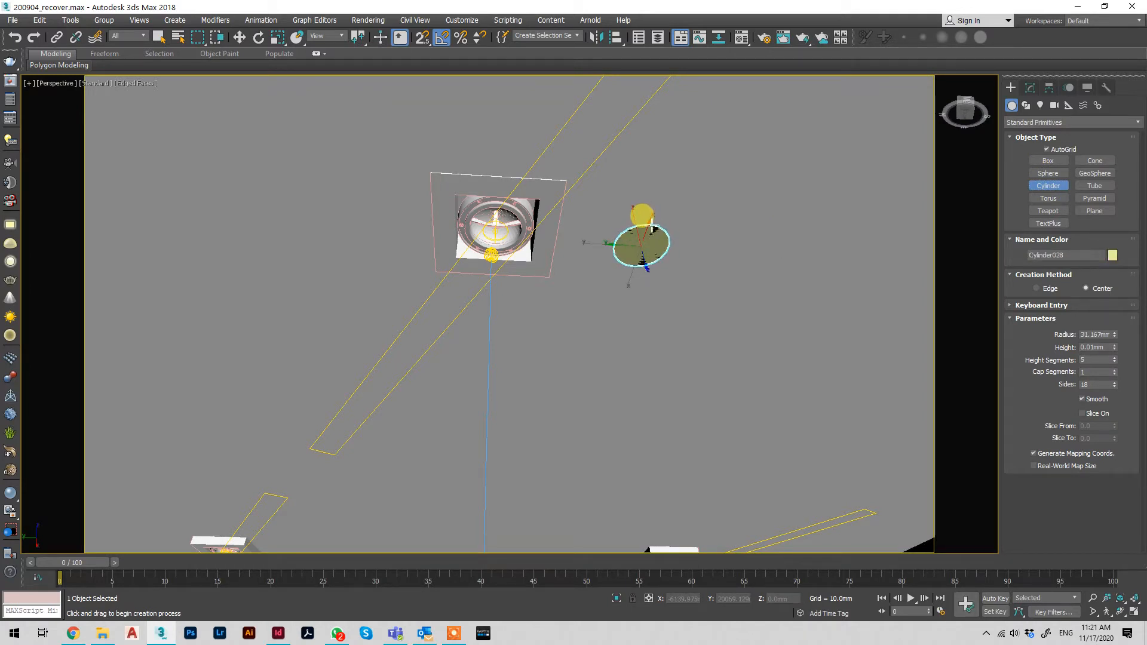
left_click(654, 228)
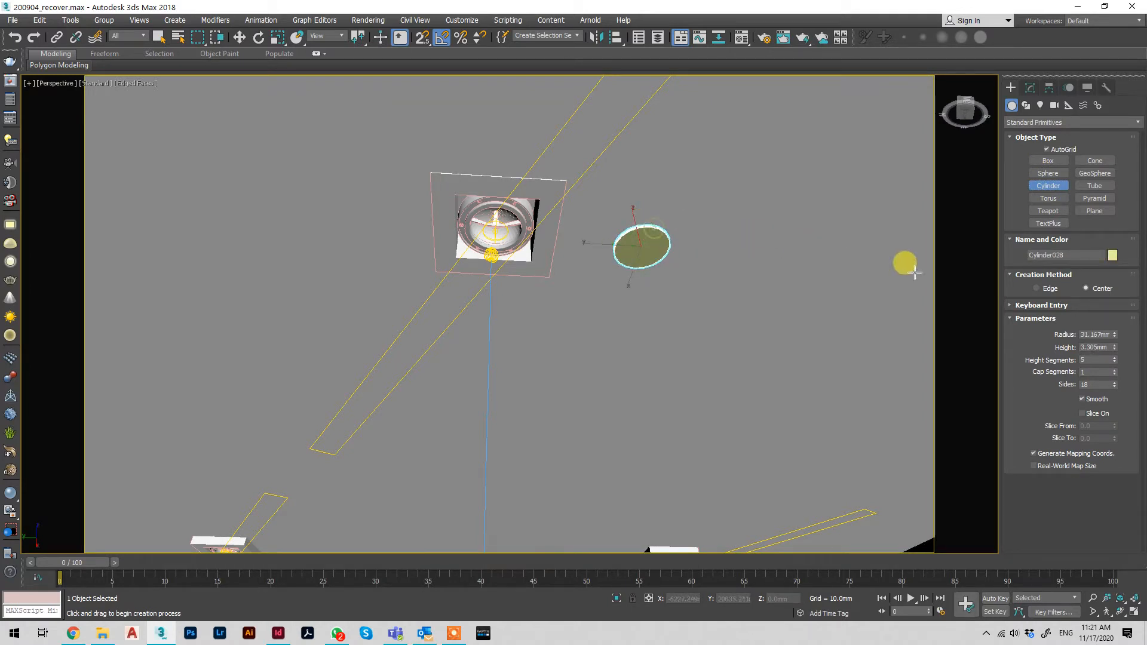
Set the cylinder's radius to 25 mm and its height to 2.5 mm, and end cylinder creation
double_click(1090, 334)
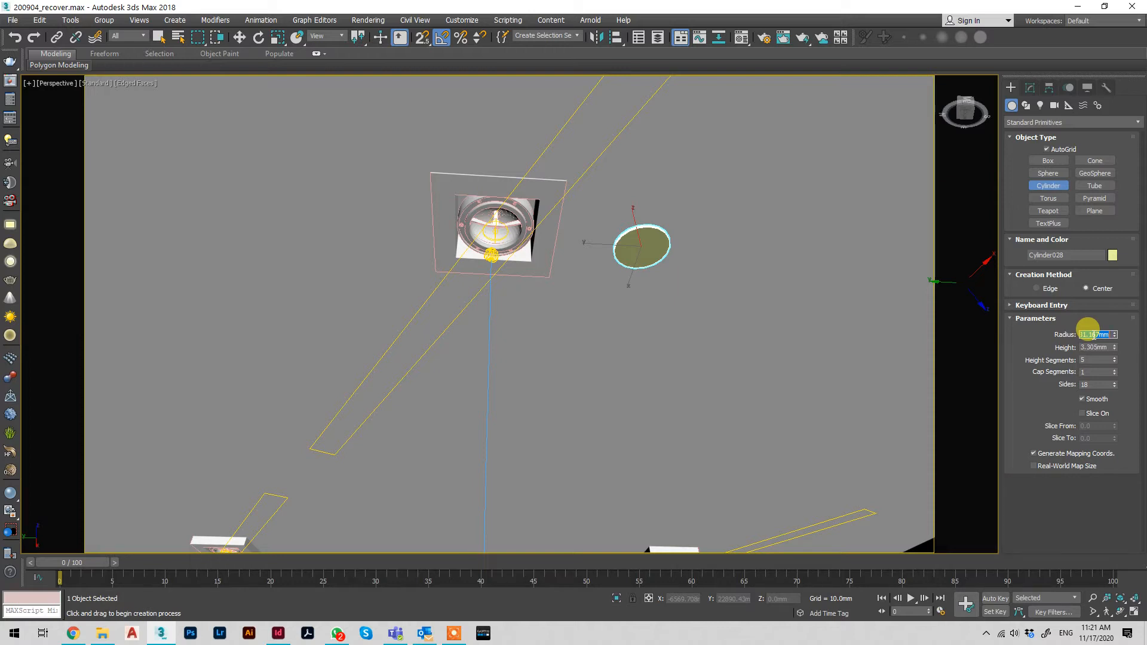
type("25")
key("Tab")
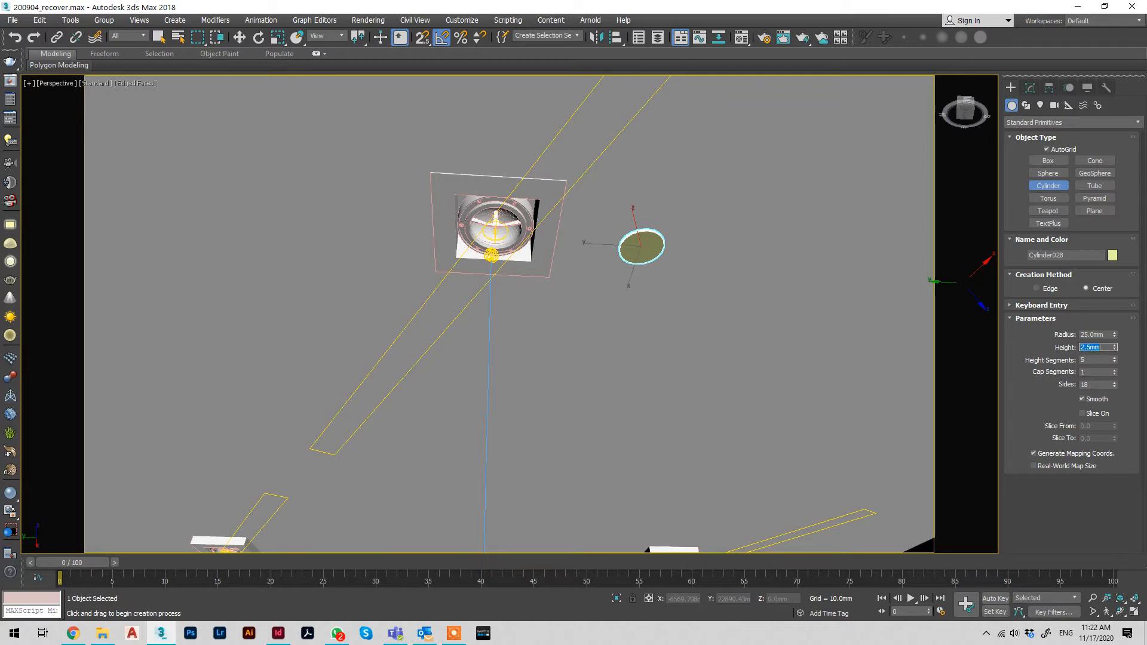
right_click(886, 248)
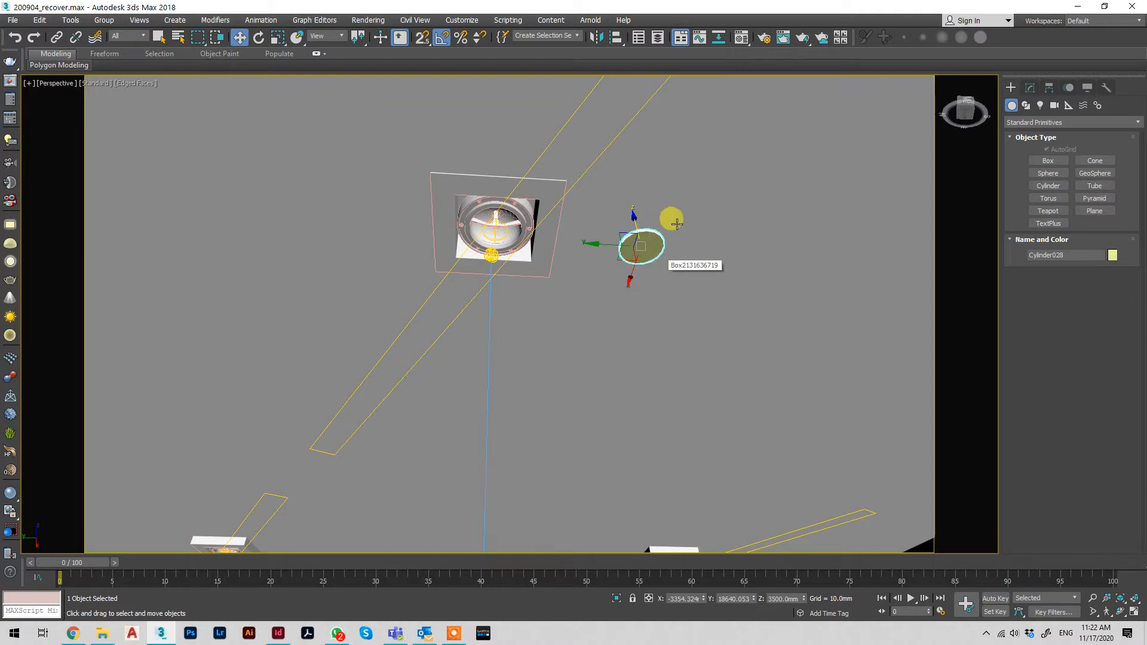
left_click_drag(674, 221, 651, 249)
left_click(637, 256)
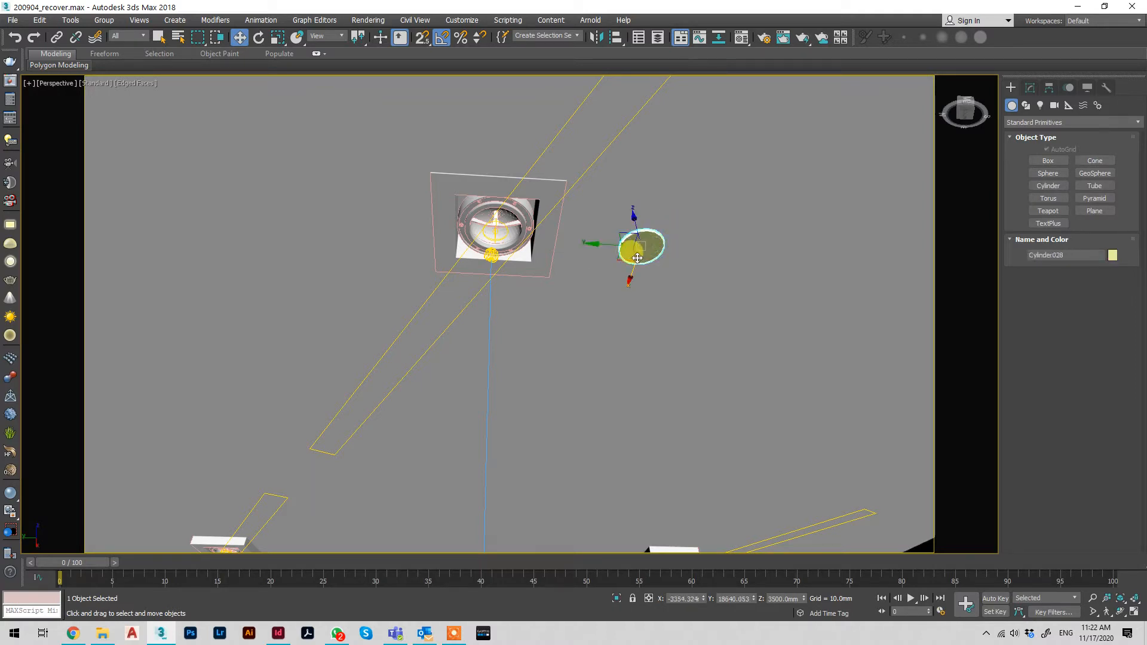
Make a new VRayLightMtl material in the 05 - Default sample slot of the Material Editor
key("m")
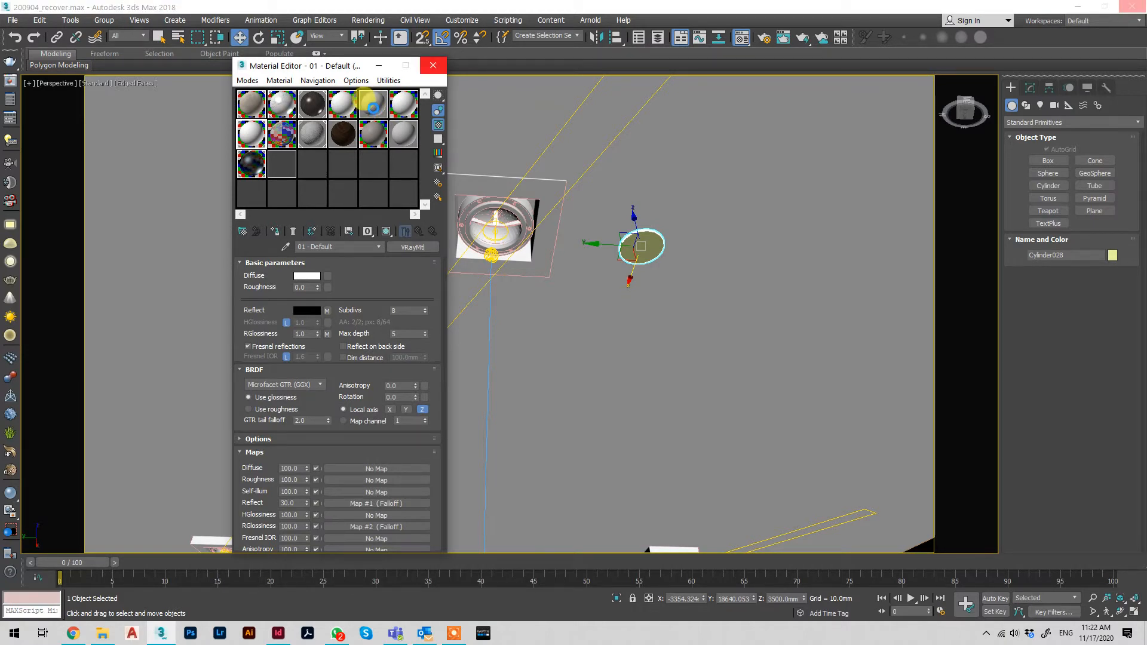
left_click(371, 106)
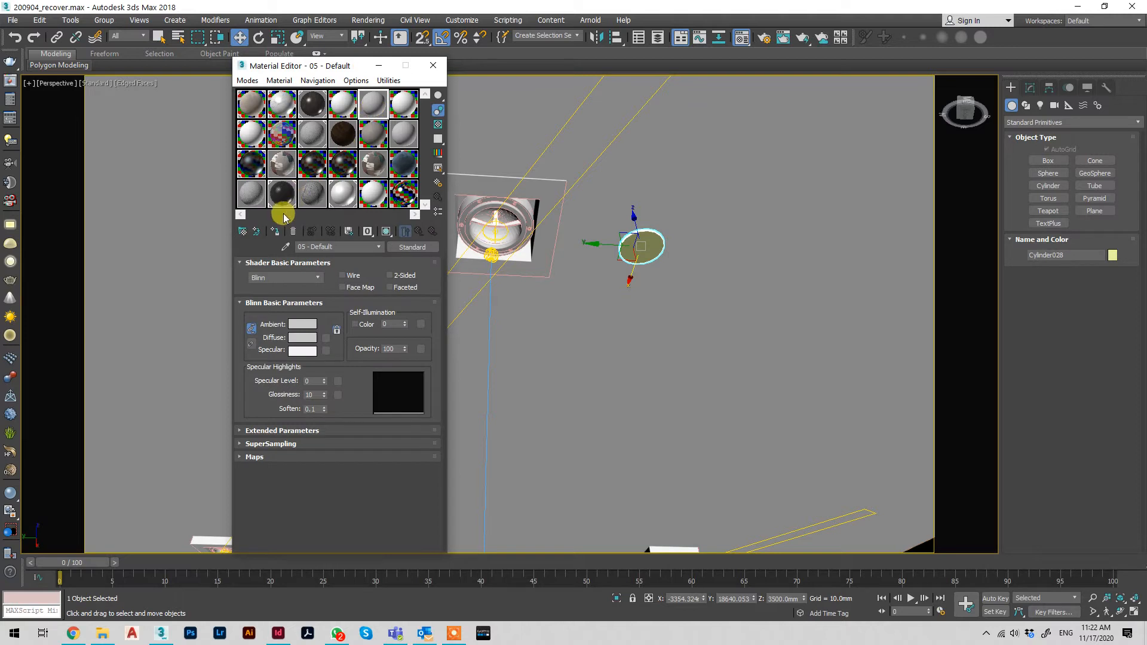
left_click(241, 236)
type("vraylight")
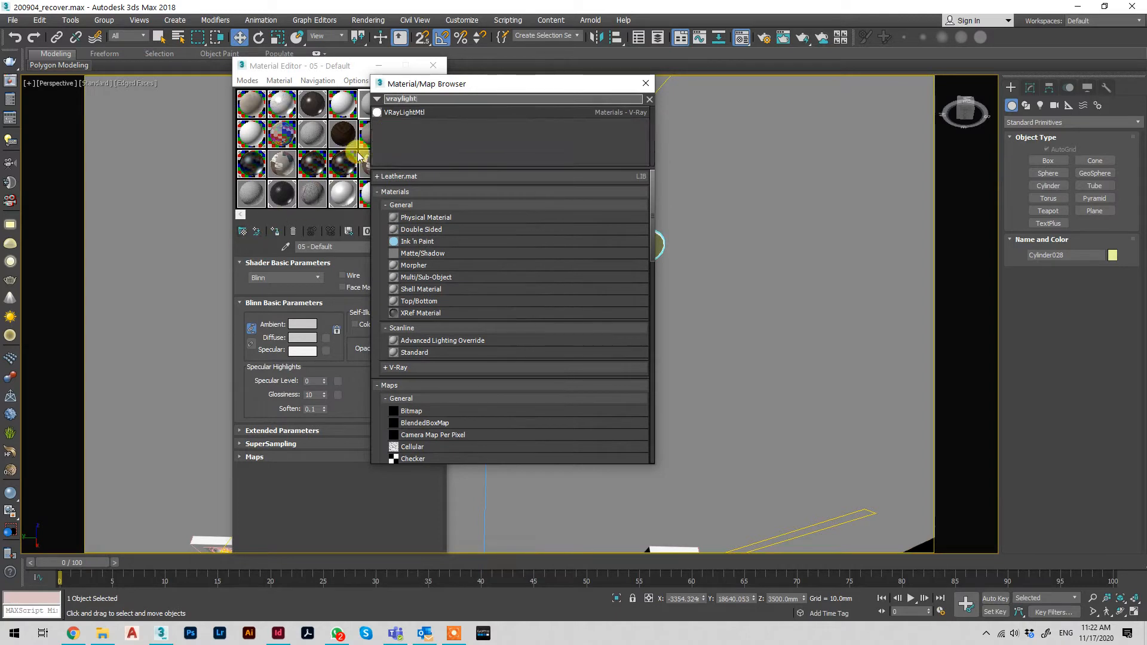
double_click(424, 112)
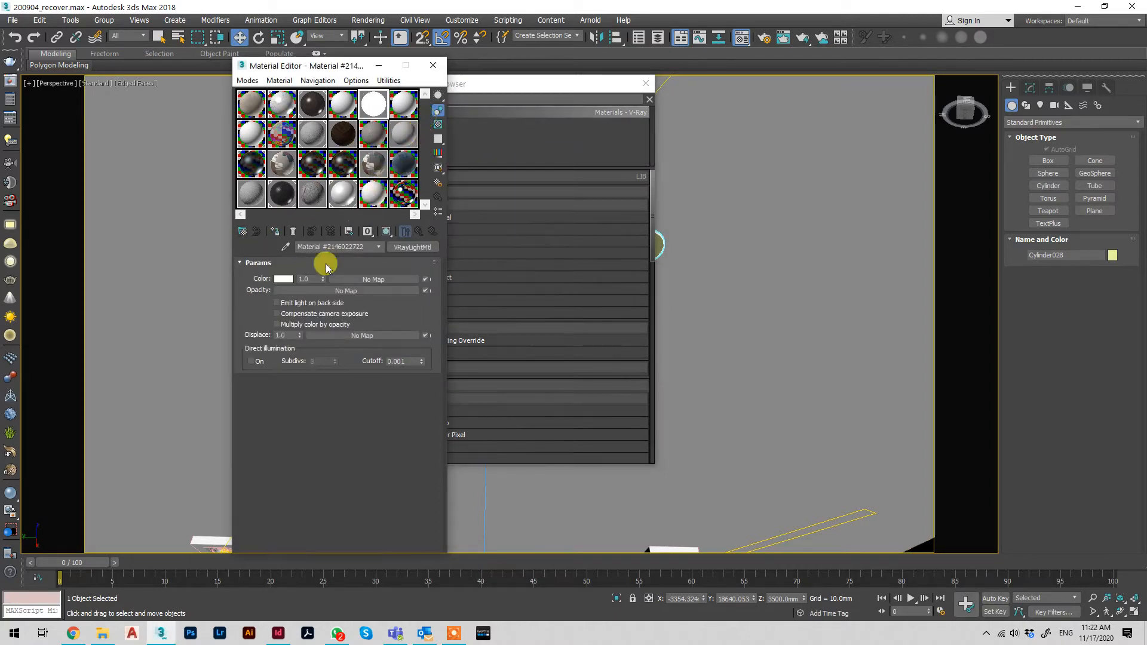
Give the light material a pale warm yellow colour and set its multiplier to 2.3
left_click(283, 279)
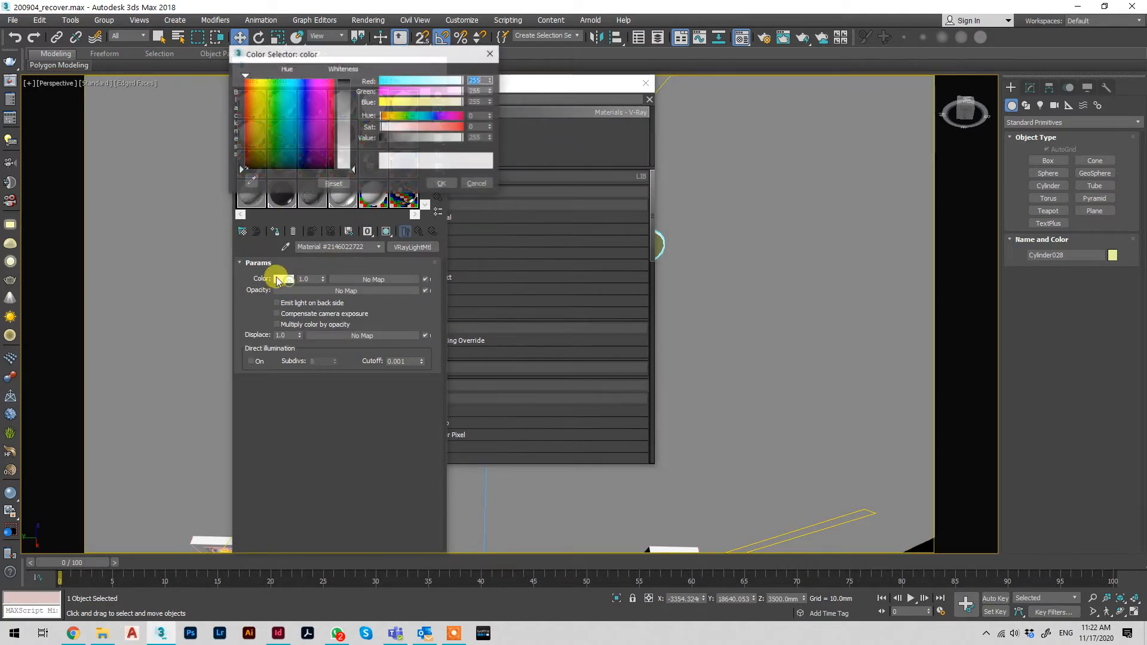
left_click(389, 117)
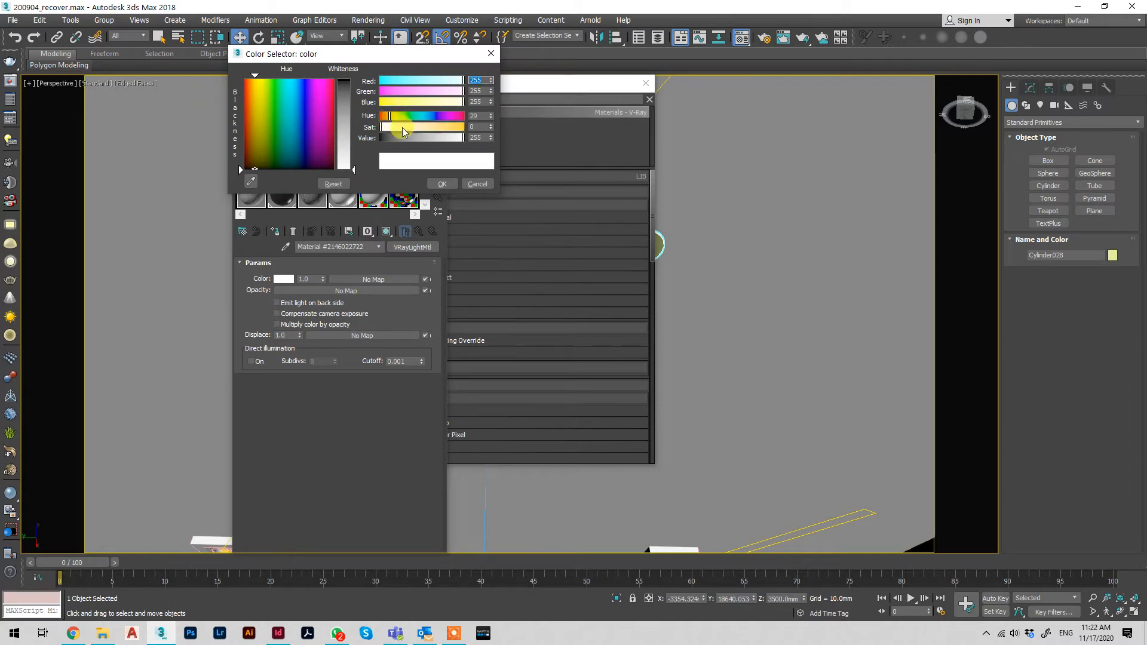
left_click(402, 127)
left_click(442, 184)
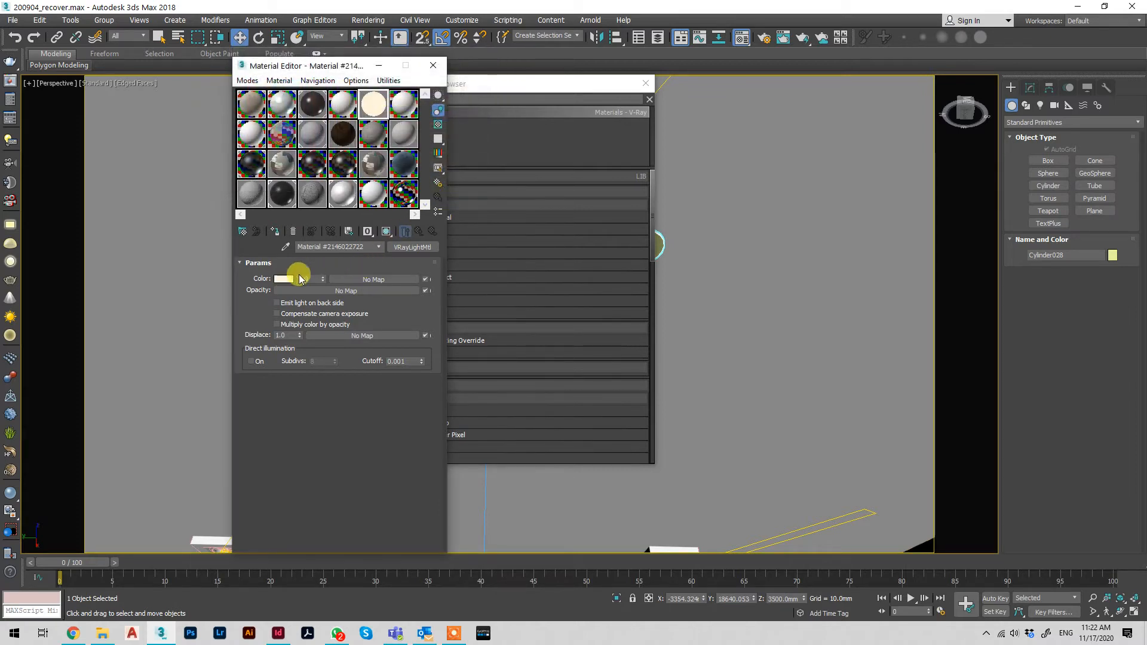
left_click_drag(324, 279, 326, 271)
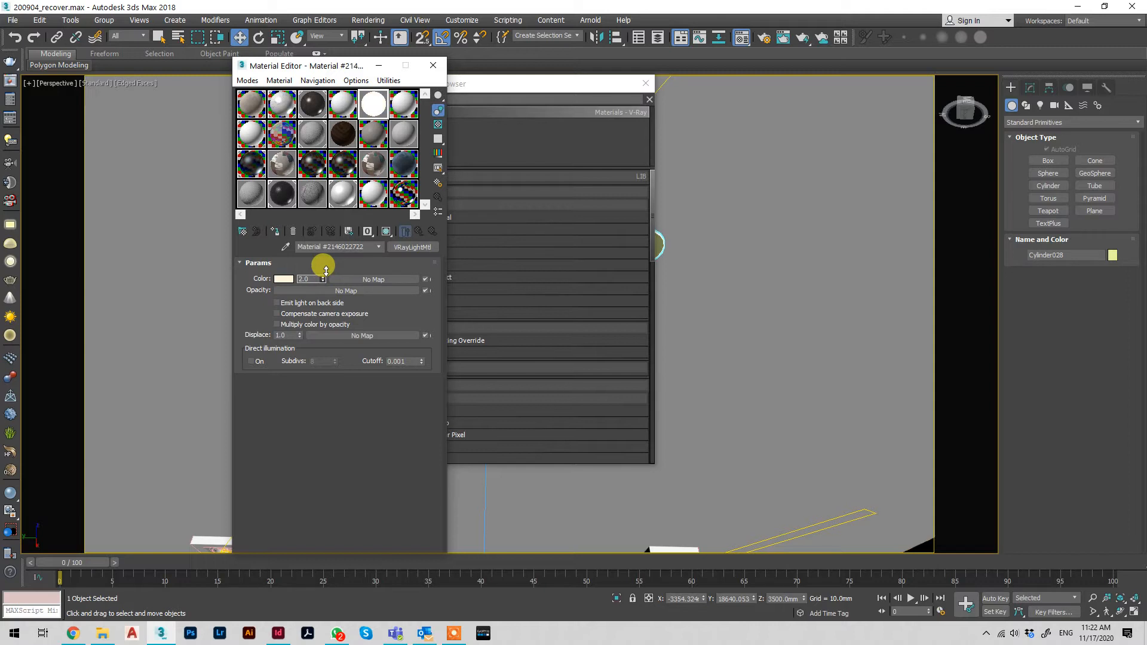
Enable back-side emission, camera exposure compensation and multiplying colour by opacity for the light material, and assign it to the cylinder
left_click(277, 304)
left_click(277, 315)
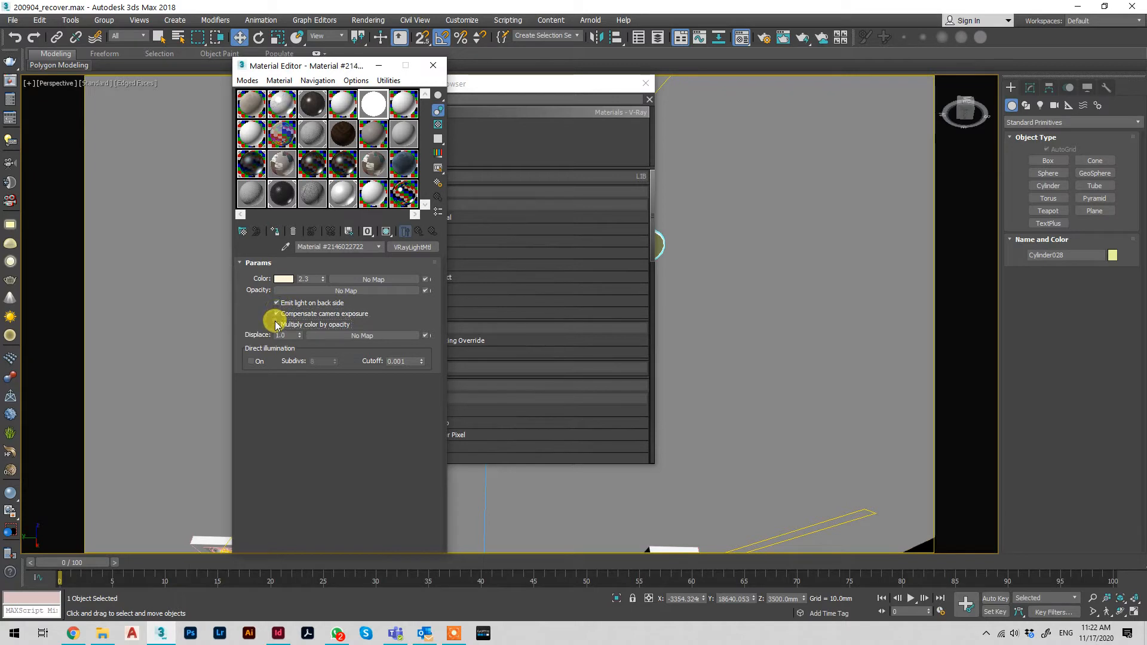
left_click(646, 83)
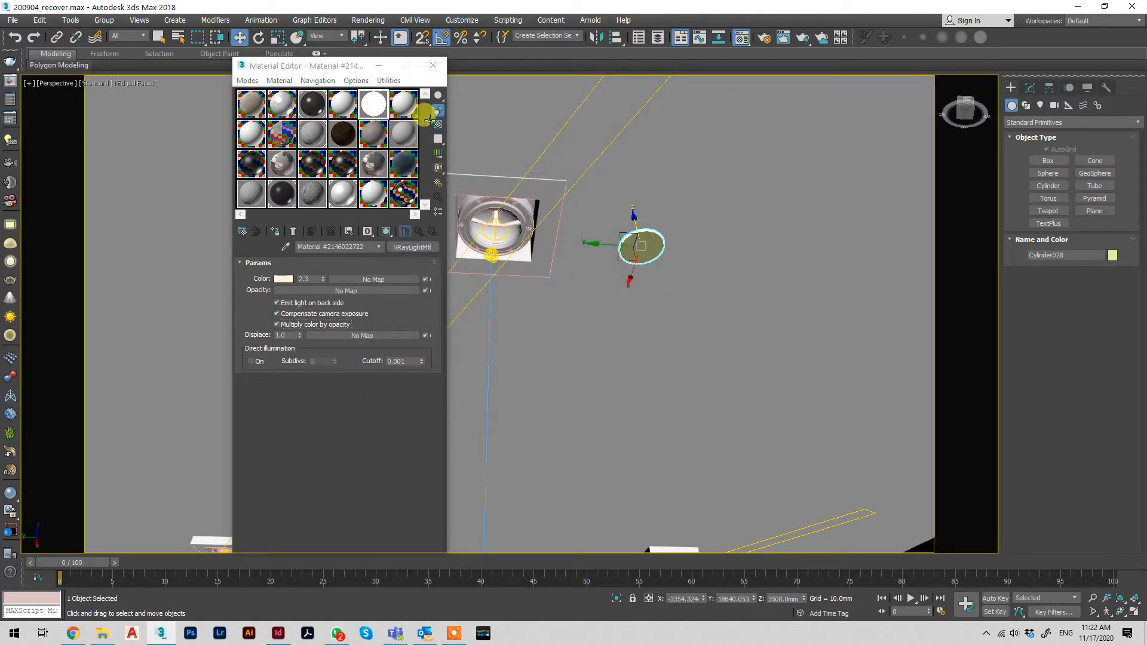
left_click_drag(639, 239, 639, 240)
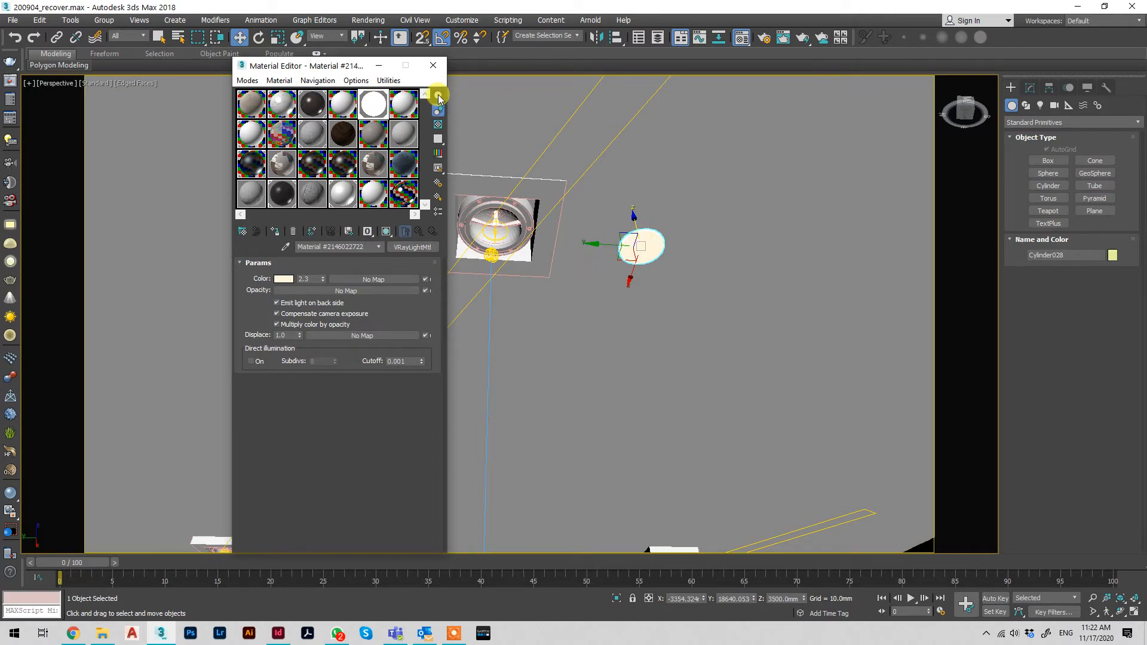
left_click(433, 65)
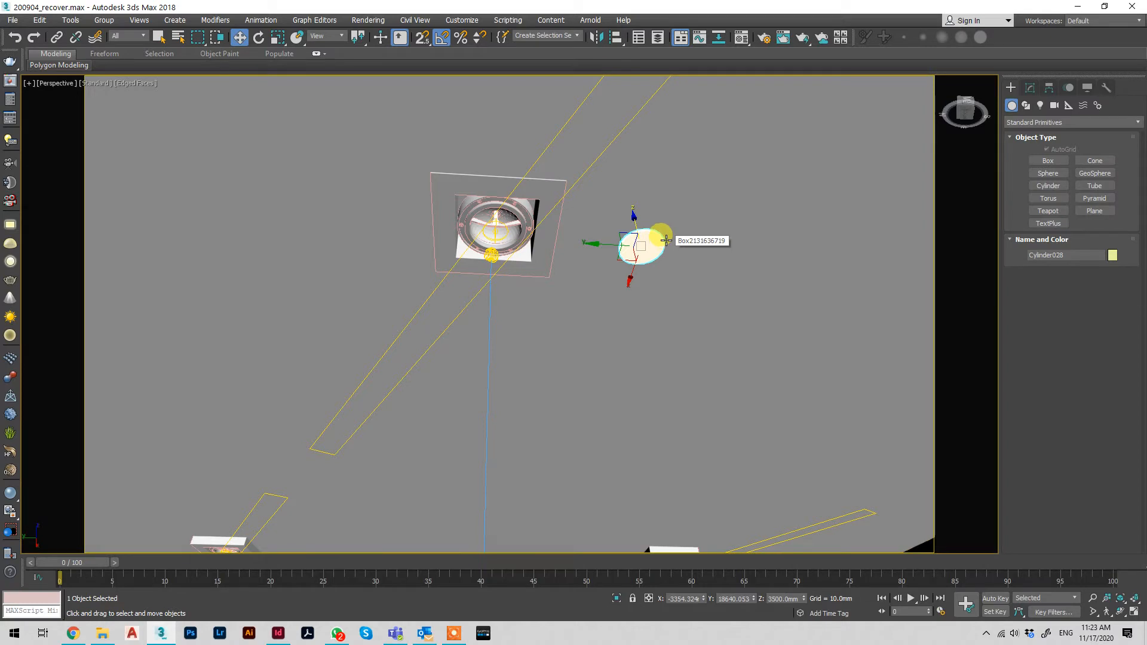
Increase the cylinder's number of sides to 34 for a smoother circular outline
scroll(665, 239, "up", 2)
scroll(666, 236, "up", 1)
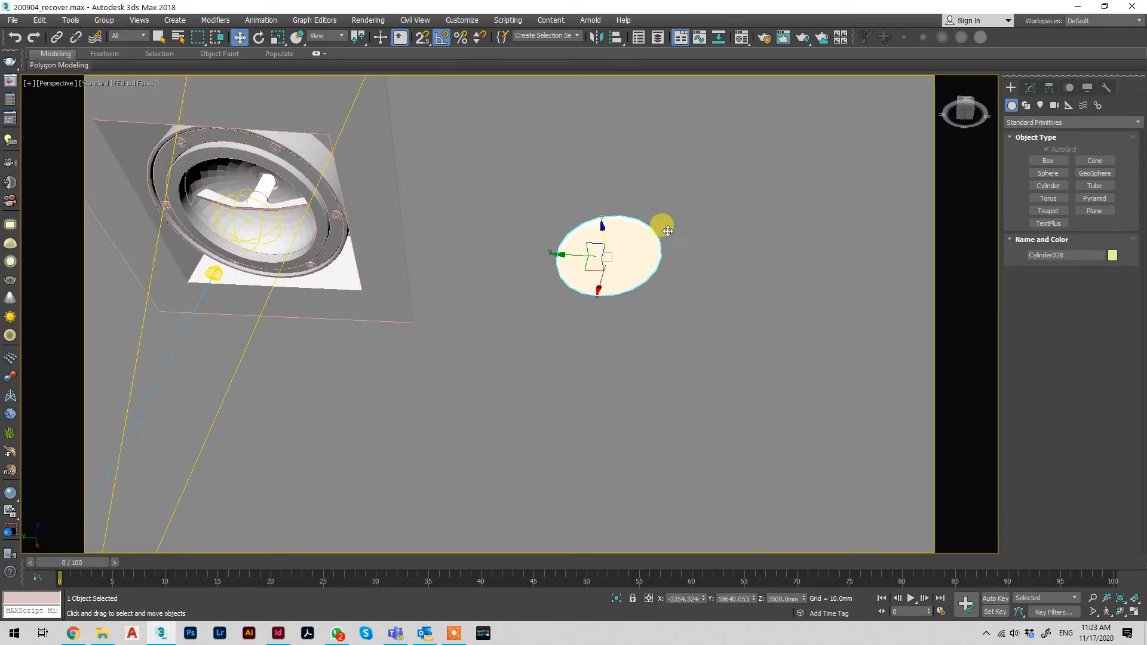
left_click(1029, 87)
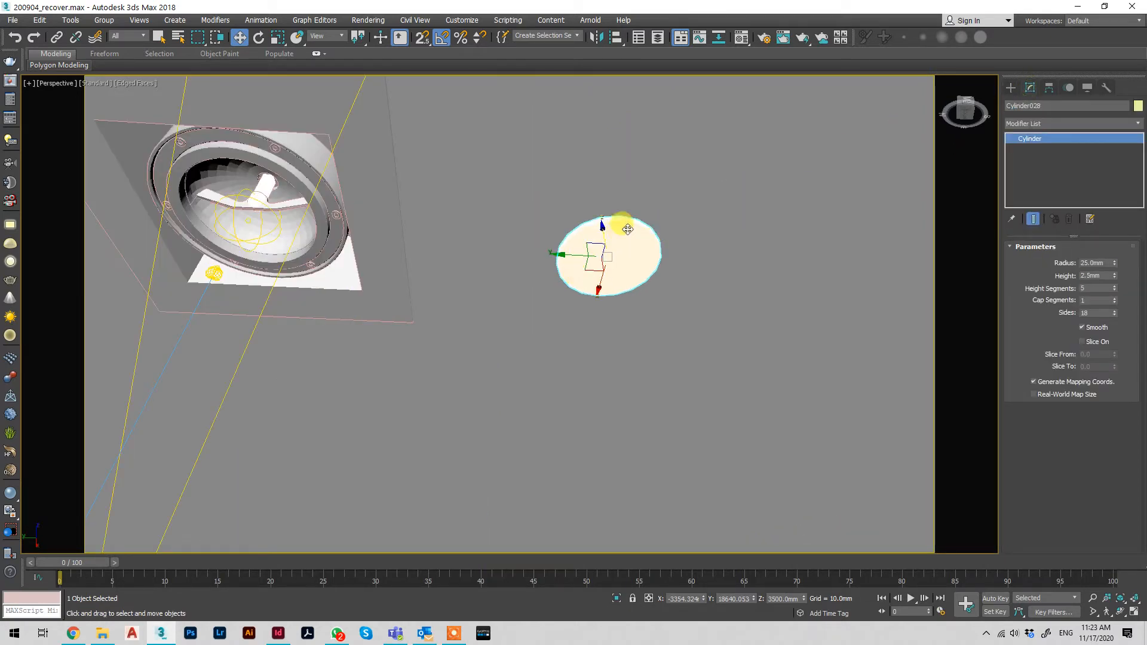
left_click_drag(1114, 312, 1114, 303)
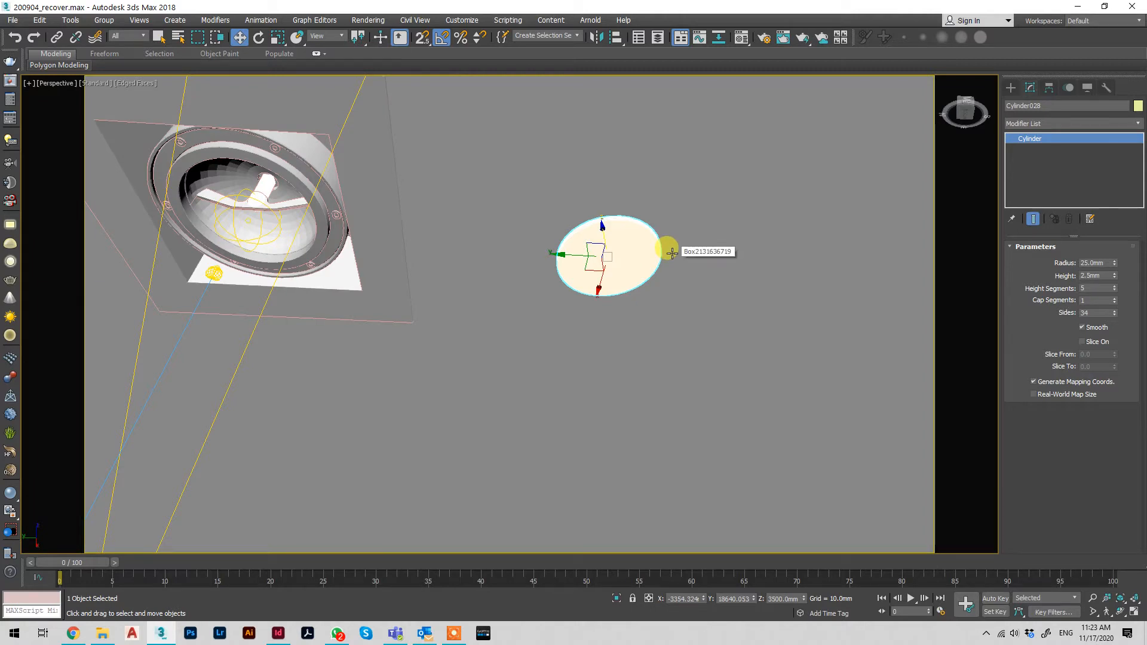
Clone the light cylinder in place as an independent copy
scroll(671, 253, "up", 2)
key("ctrl+v")
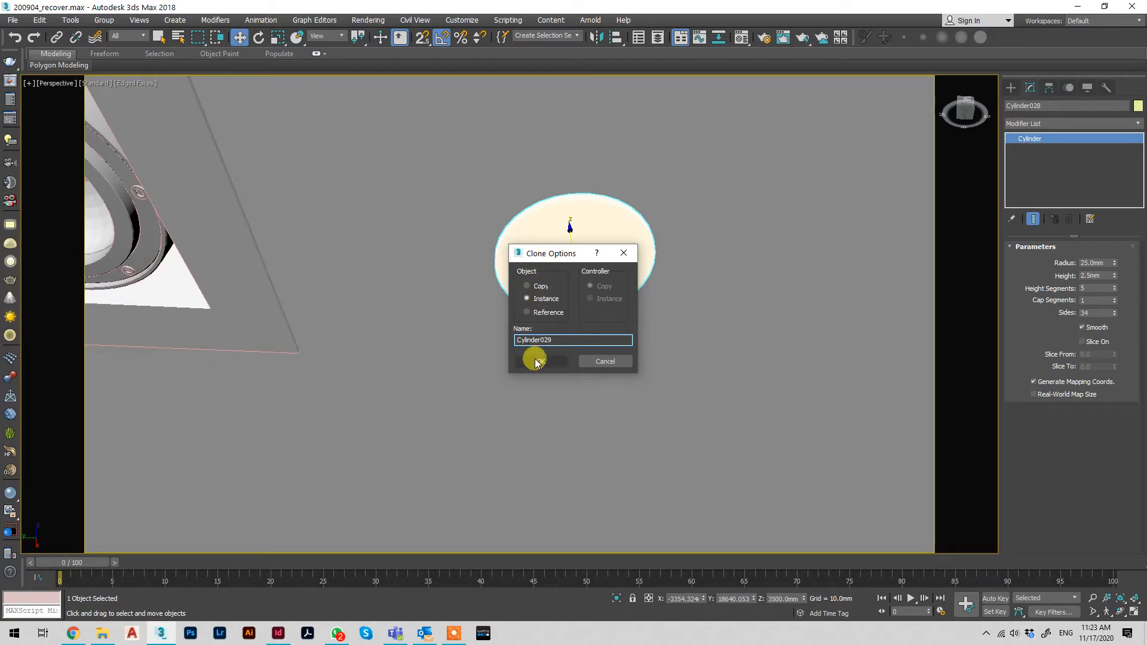
left_click(534, 286)
left_click(545, 361)
Set the copied cylinder's radius to 30 mm and its height to 3 mm
left_click(1098, 263)
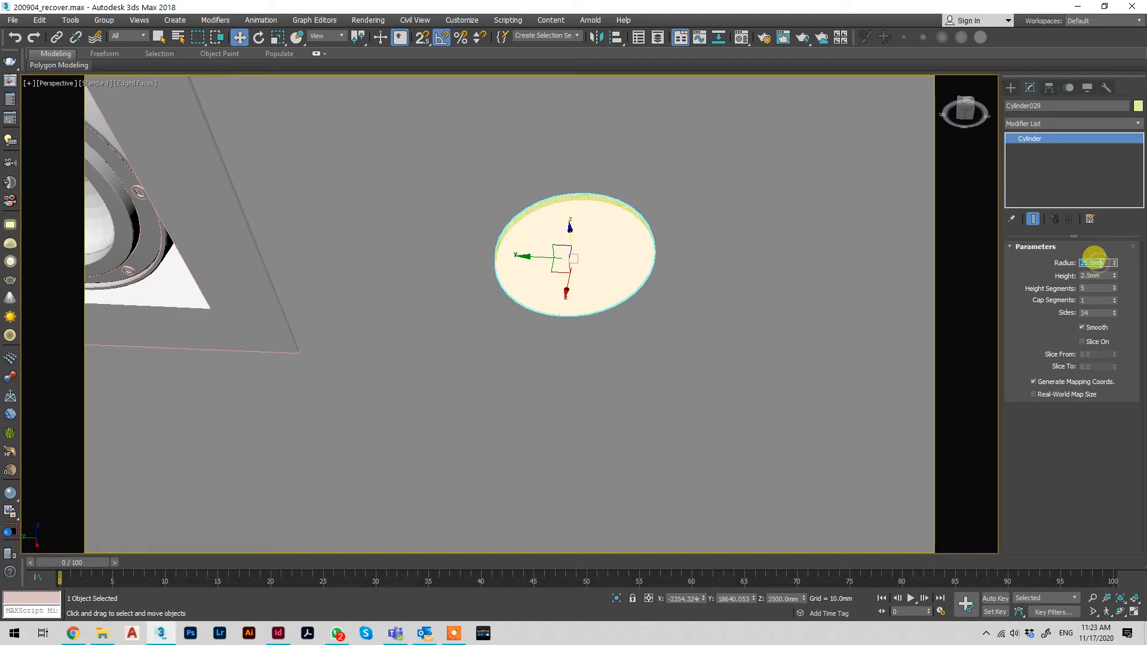
type("35")
key("Return")
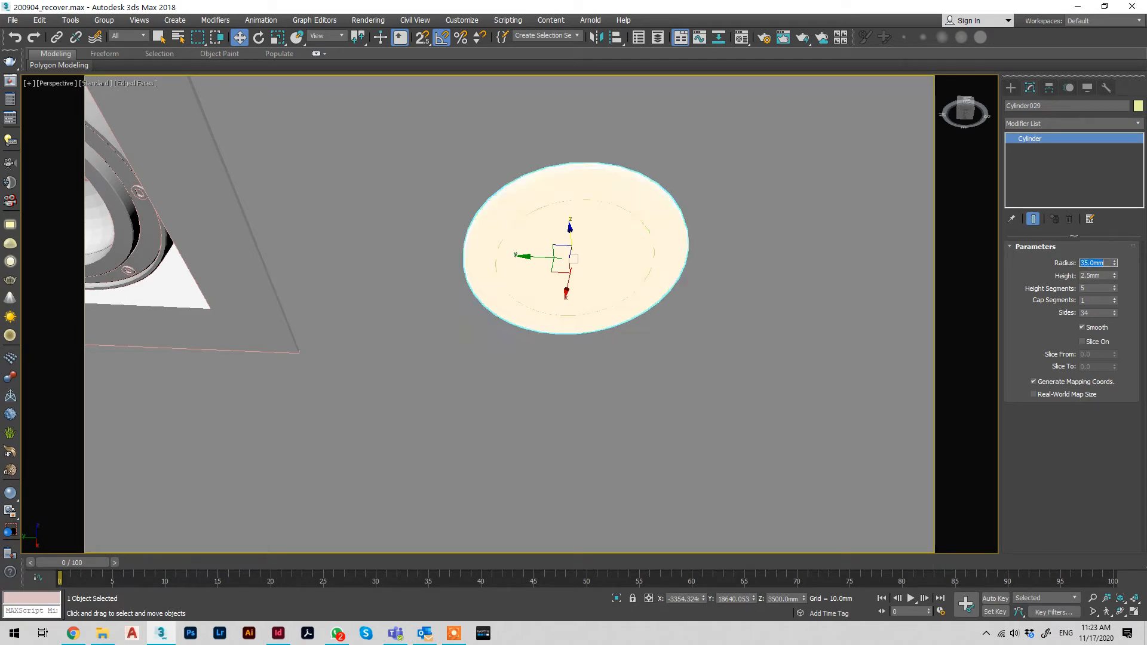
type("30")
key("Return")
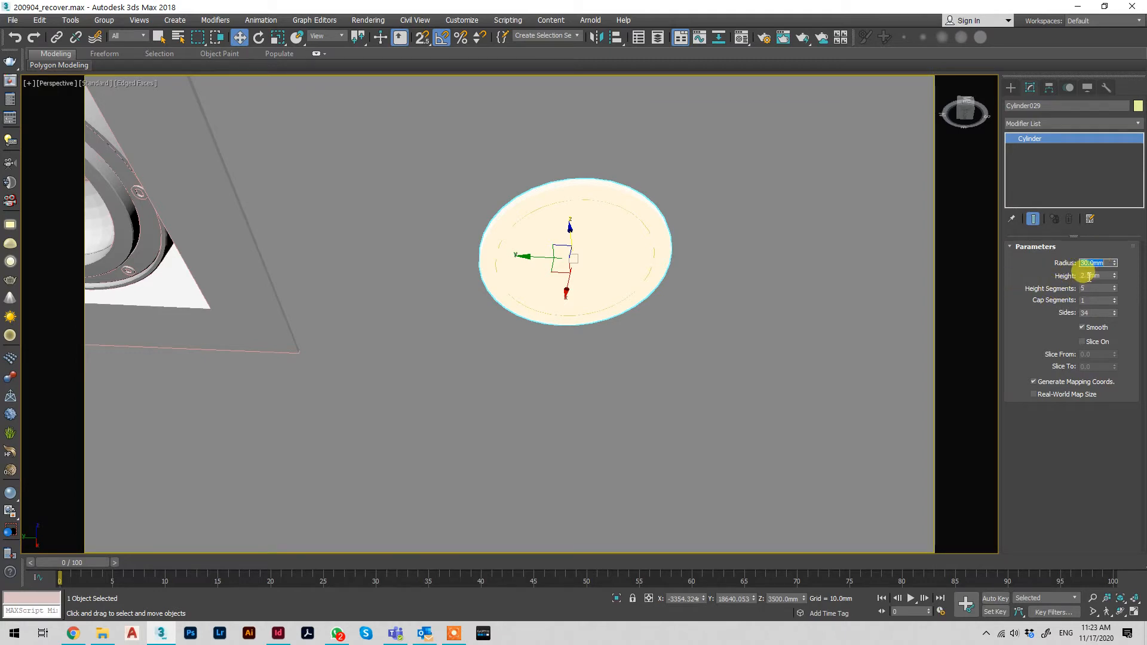
left_click(1109, 275)
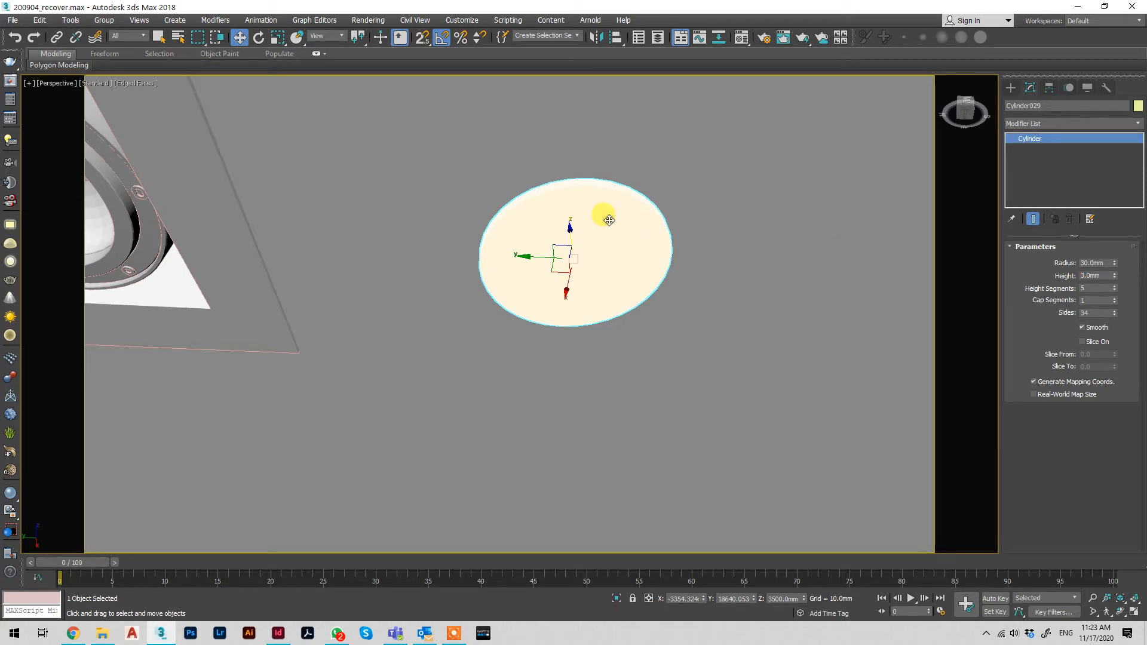
Clone the inner 25 mm radius cylinder in place and raise the clone's height to about 9.05 mm
key("F3")
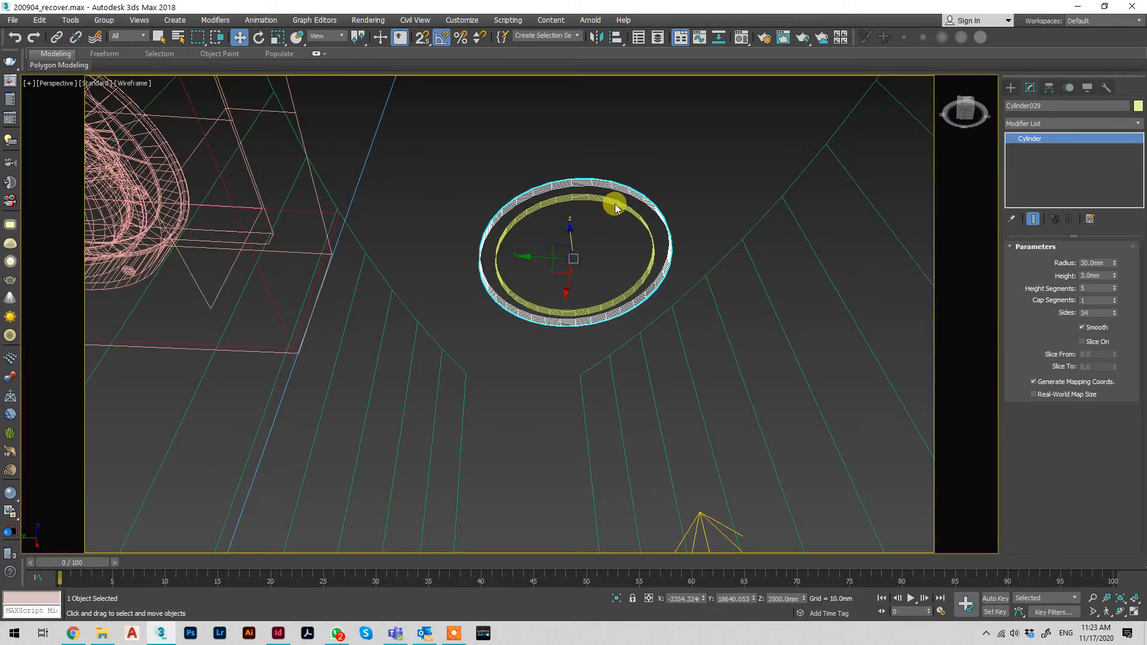
left_click(615, 204)
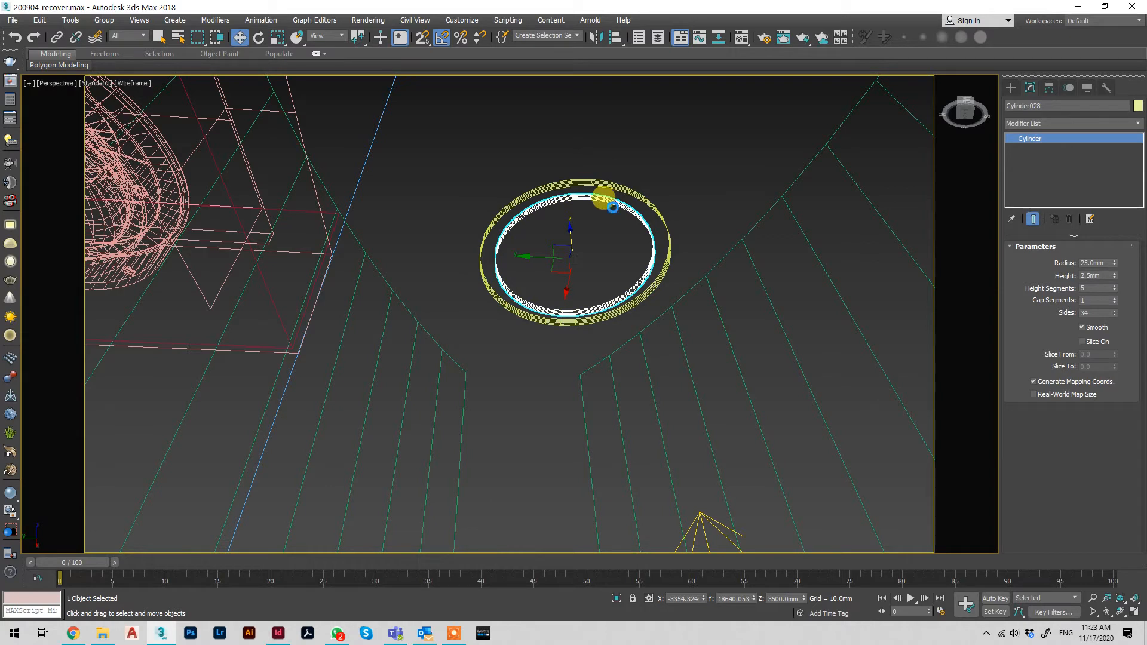
key("ctrl+v")
left_click(533, 359)
left_click_drag(1114, 276, 1110, 113)
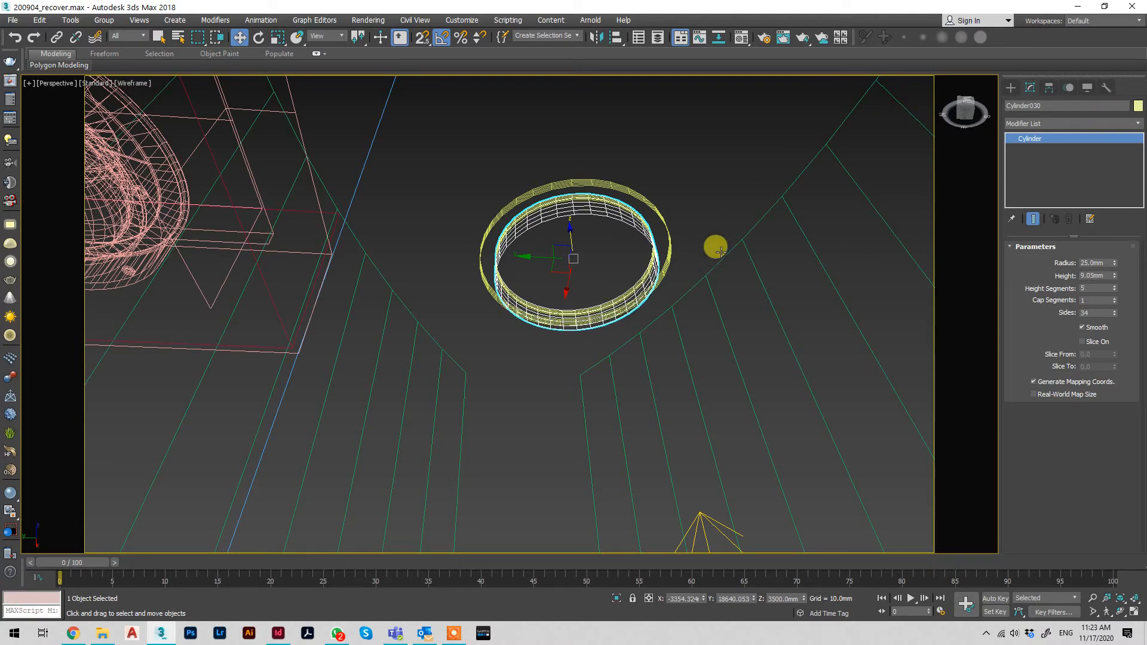
Reduce the height segments to 1 on both the 30 mm radius cylinder and the tall inner cylinder
key("F3")
left_click(599, 187)
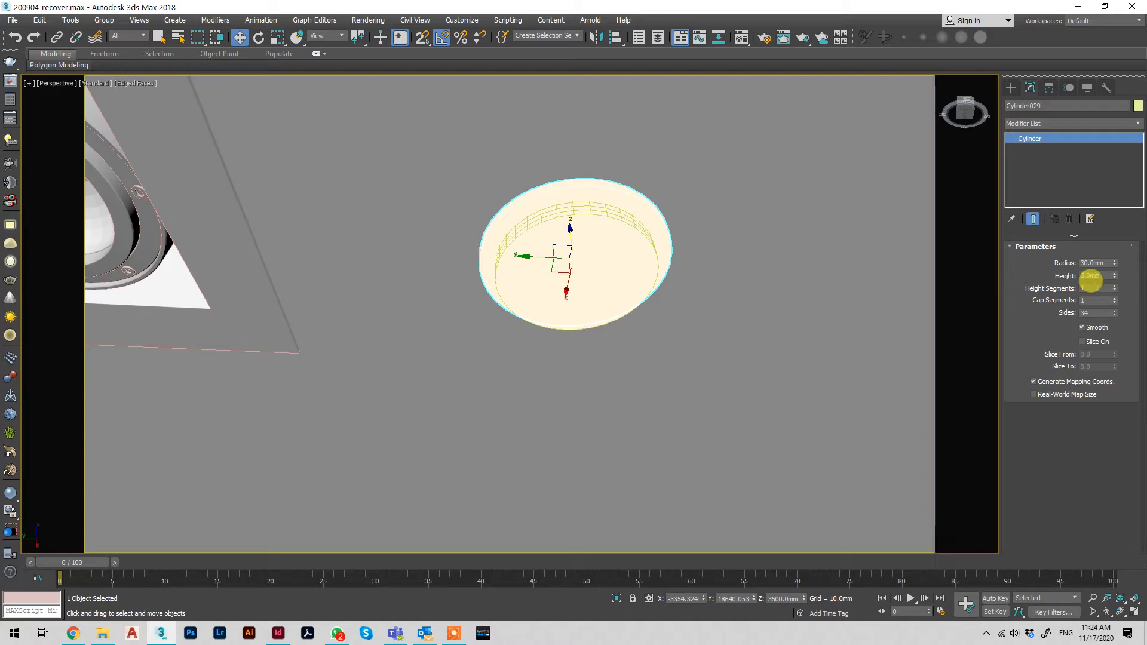
left_click(609, 235)
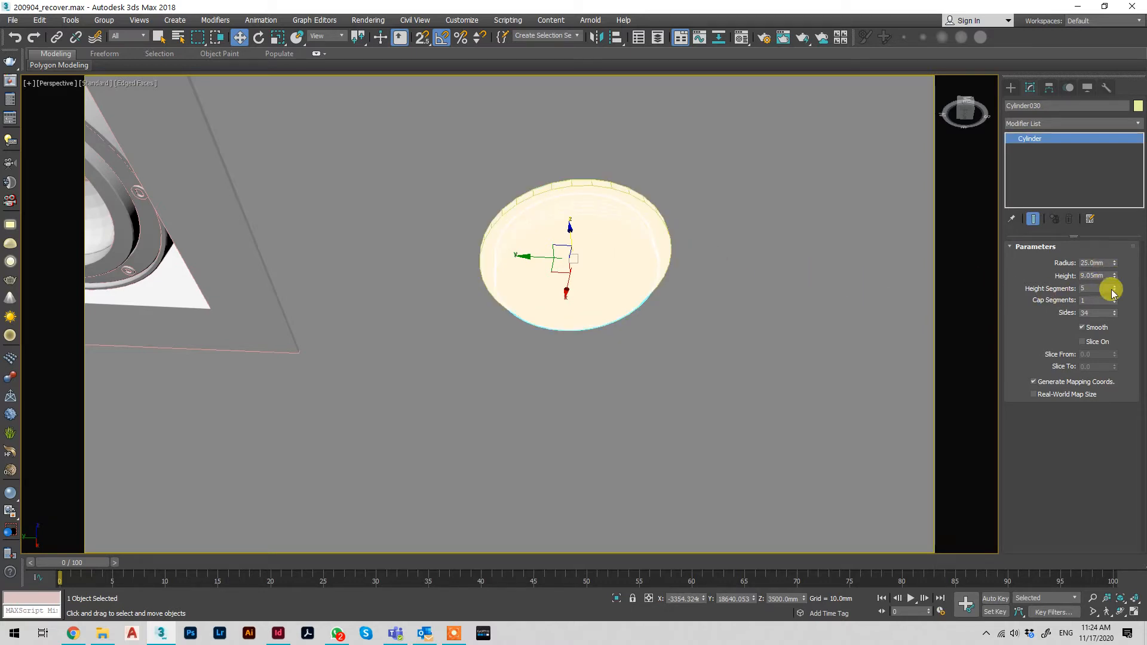
Subtract the tall inner cylinder from the 30 mm radius cylinder with ProBoolean to form a ring around the light
left_click(596, 187)
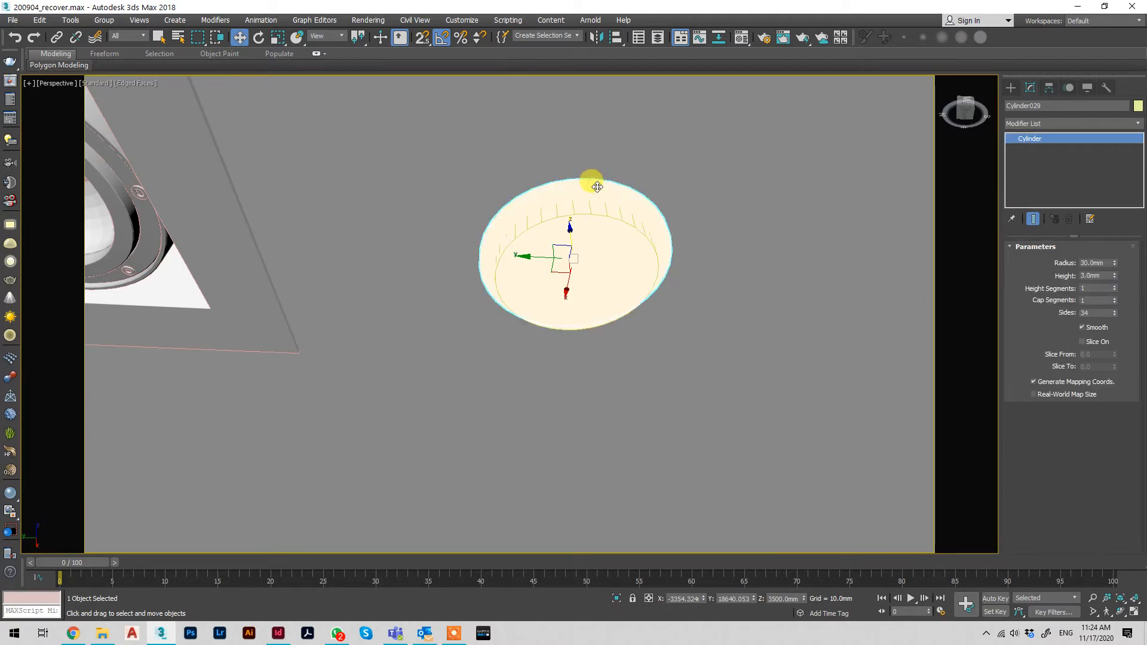
left_click(1010, 90)
left_click(1029, 122)
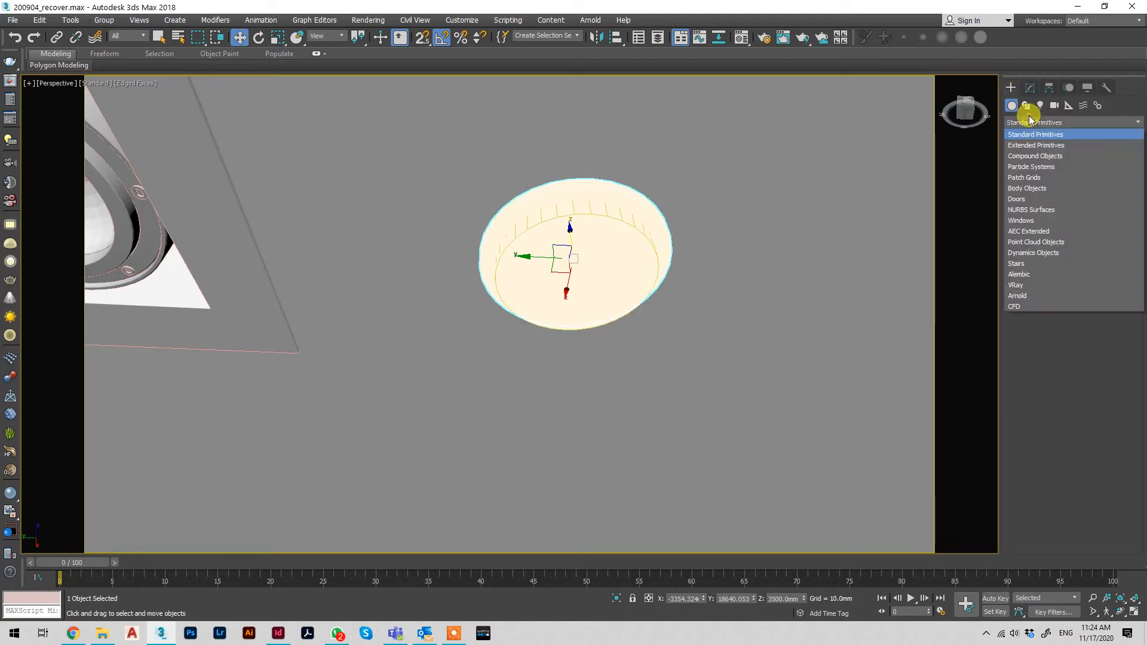
left_click(1027, 157)
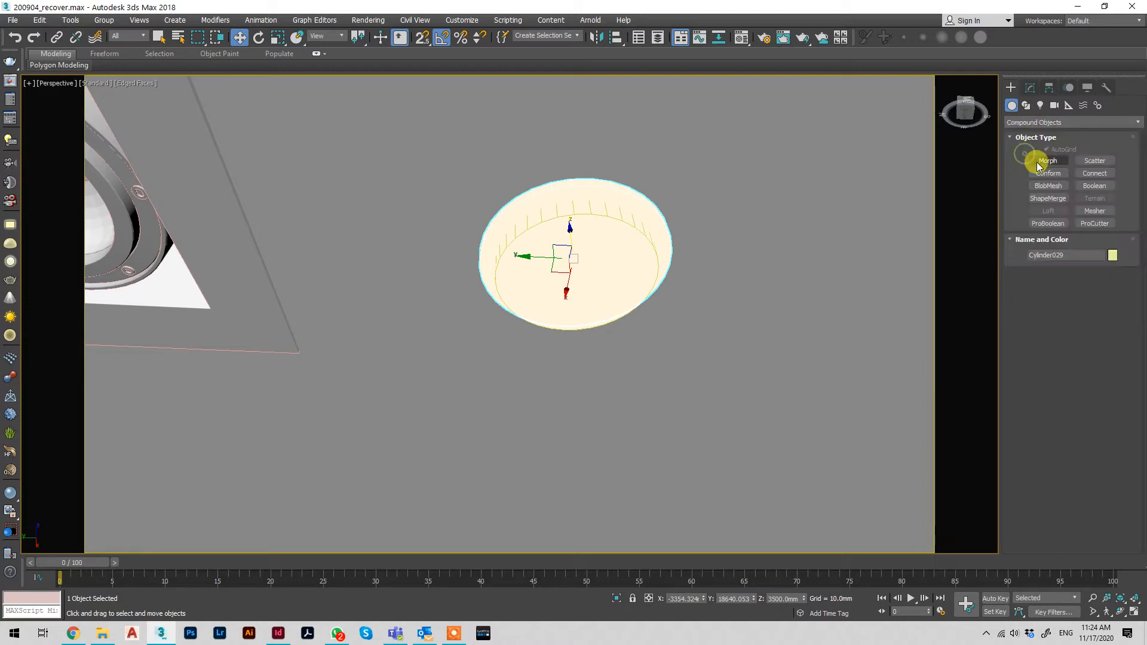
left_click(1048, 223)
left_click(1056, 288)
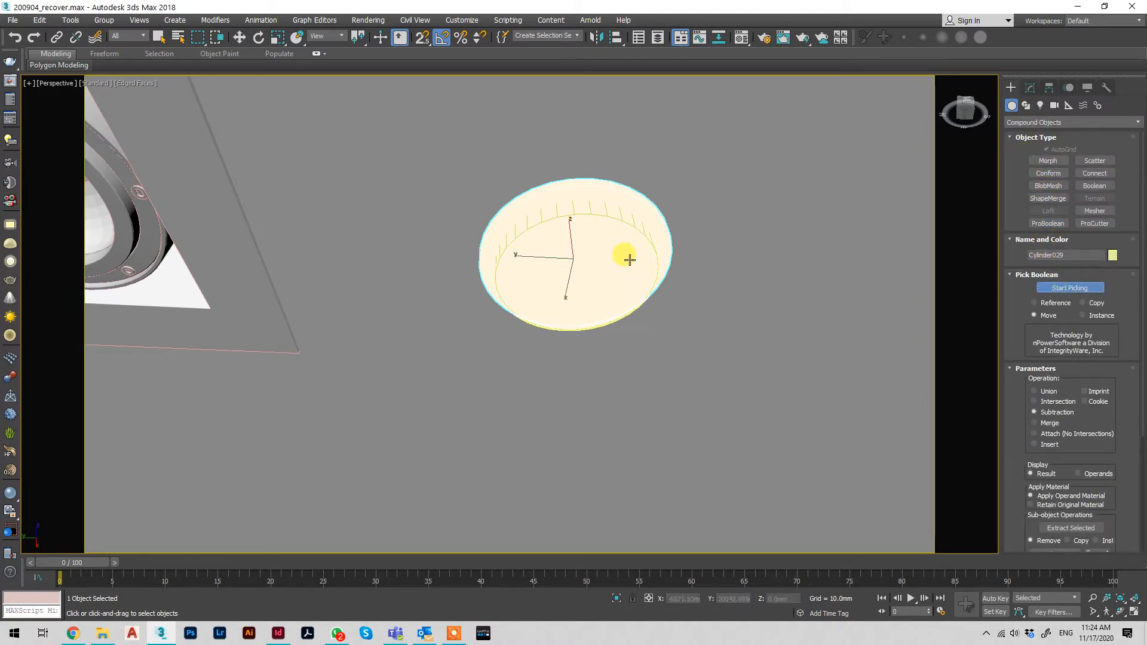
key("w")
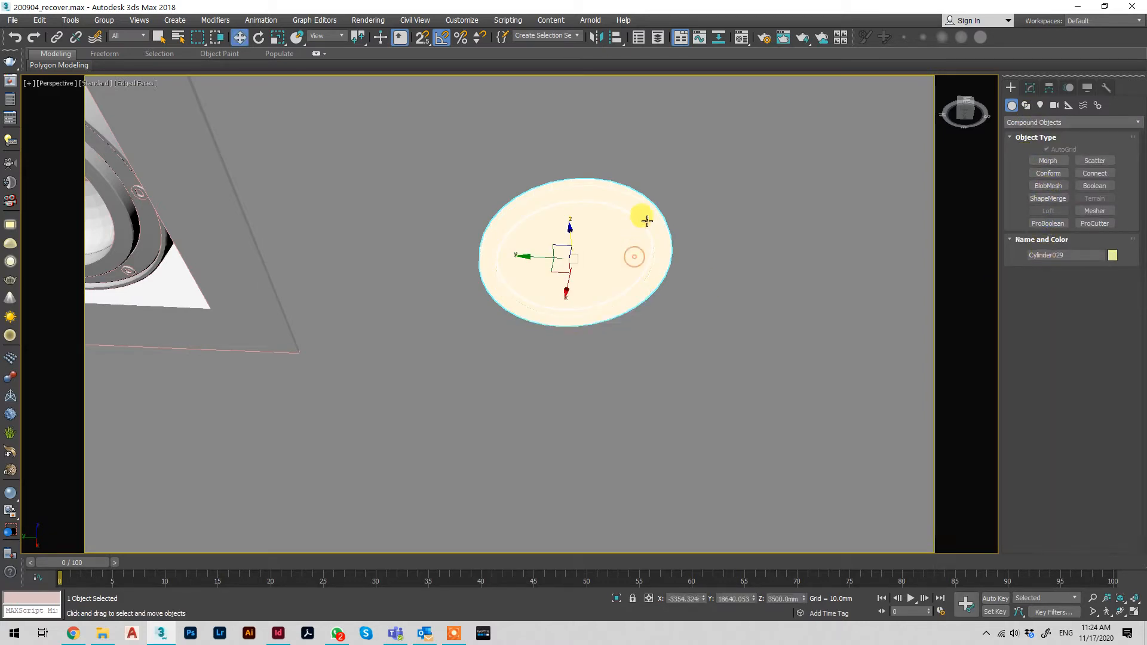
Assign the 12 - Default VRayMtl material to the ring, renaming it metal
key("m")
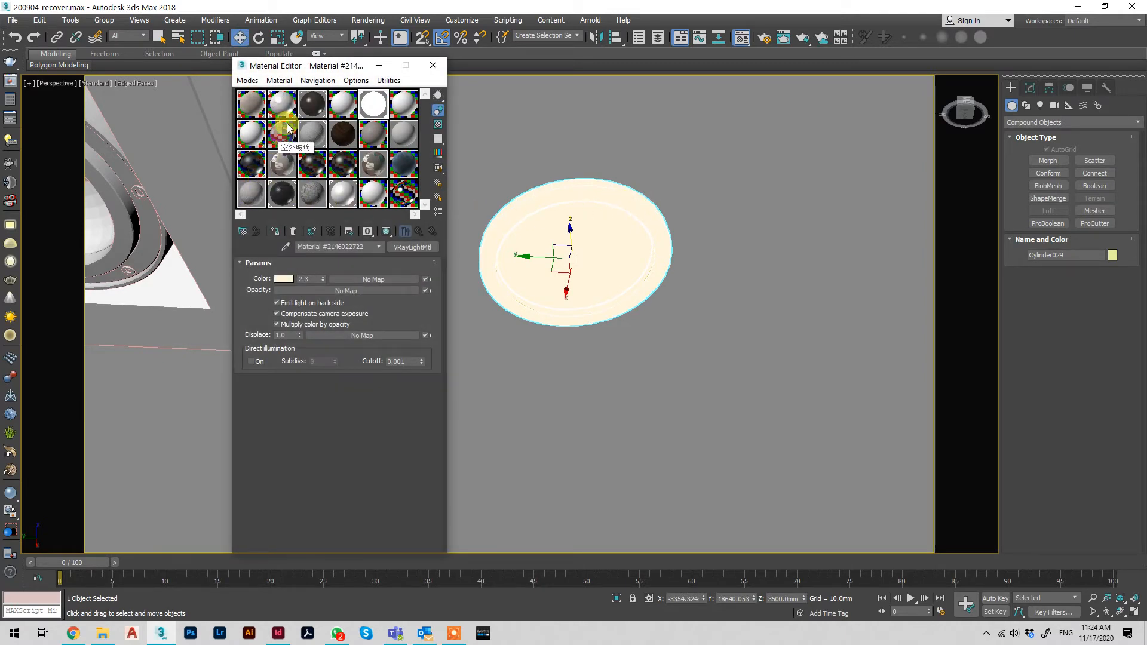
left_click(399, 190)
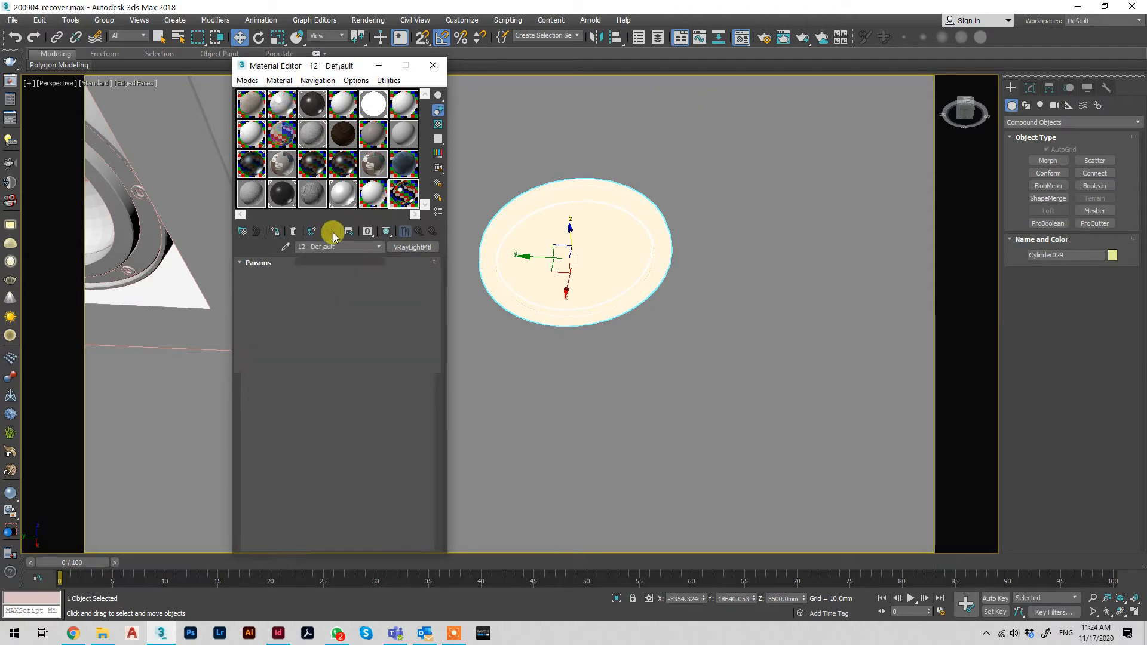
left_click(276, 232)
left_click(526, 309)
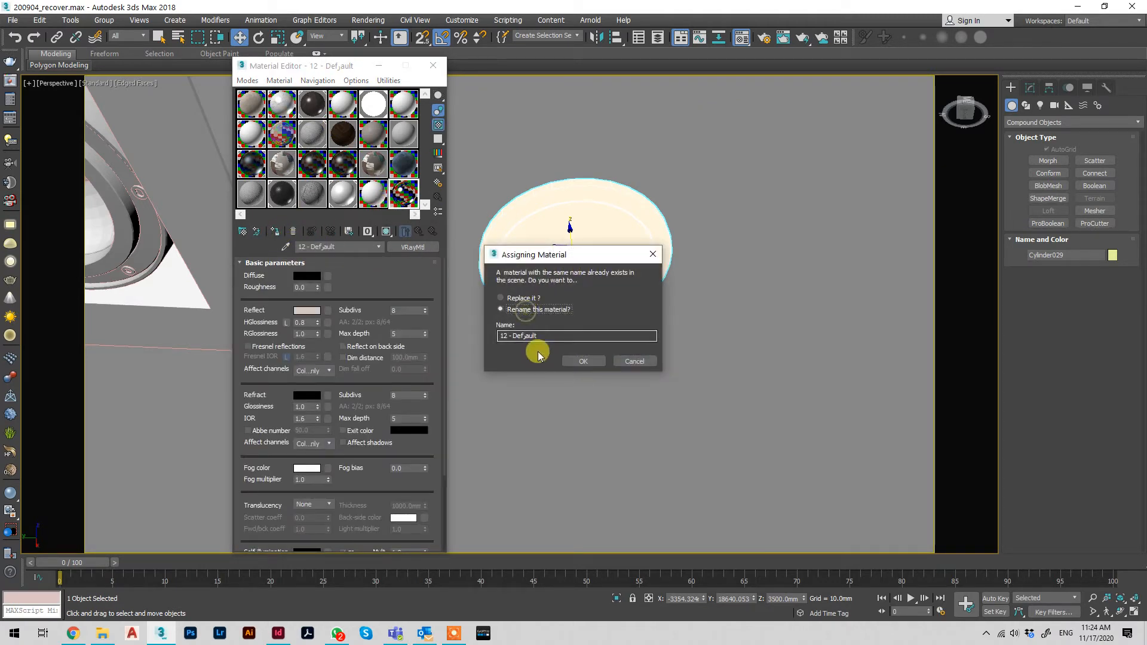
left_click(550, 335)
type("metal")
key("Return")
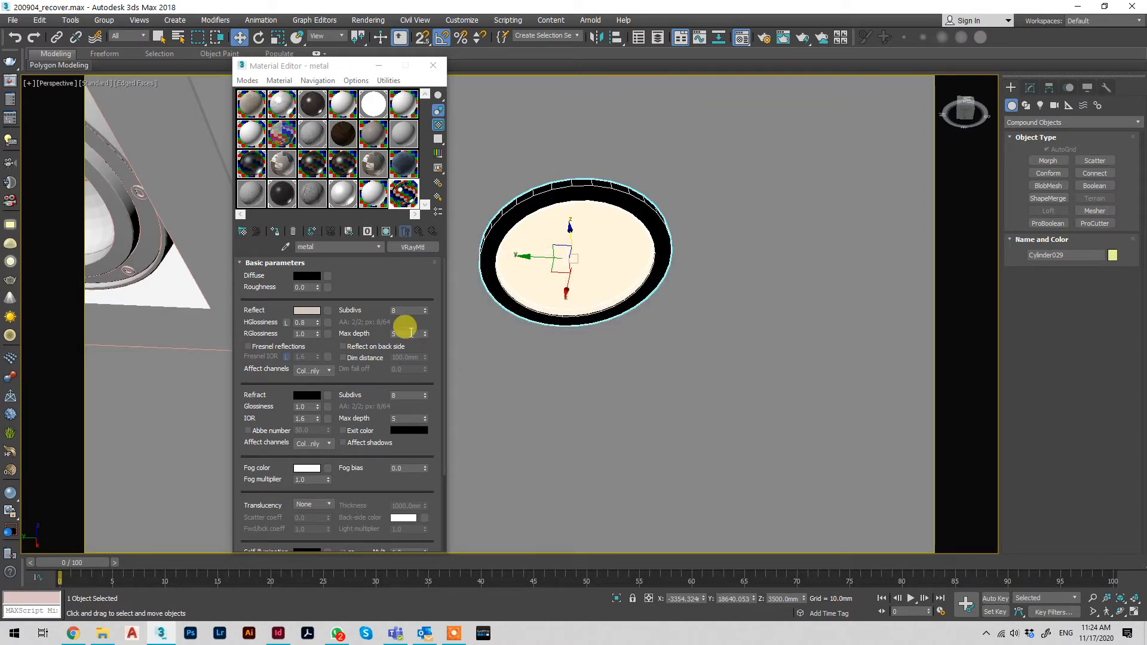
left_click(428, 64)
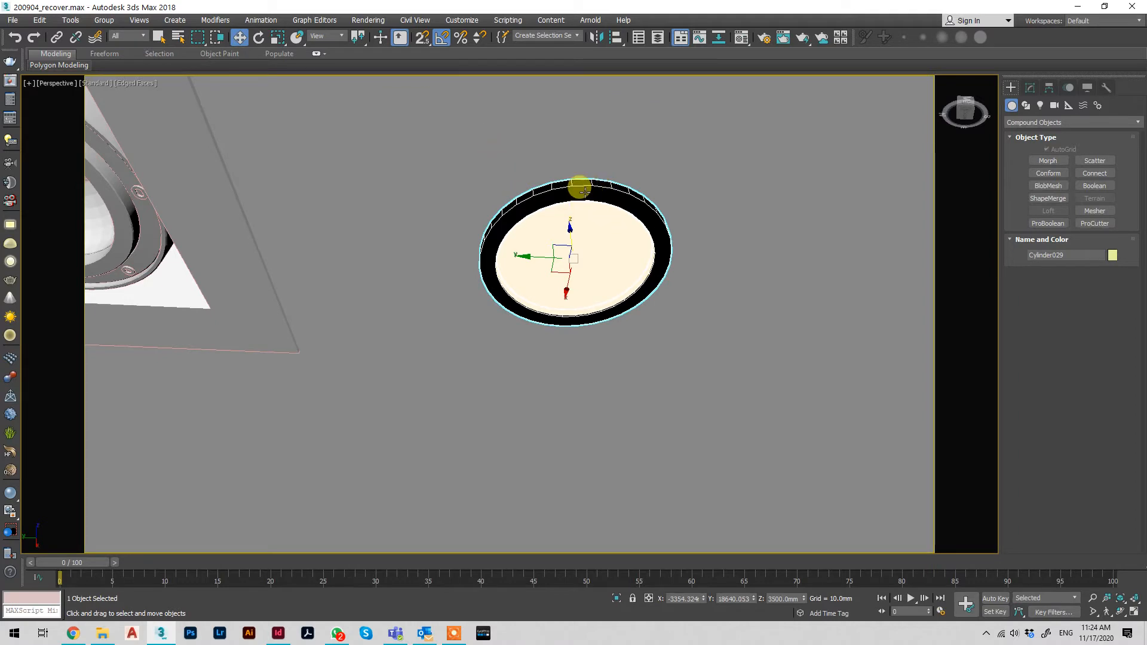
Add an Edit Poly modifier on top of the ring's ProBoolean
left_click(1031, 90)
left_click(1038, 123)
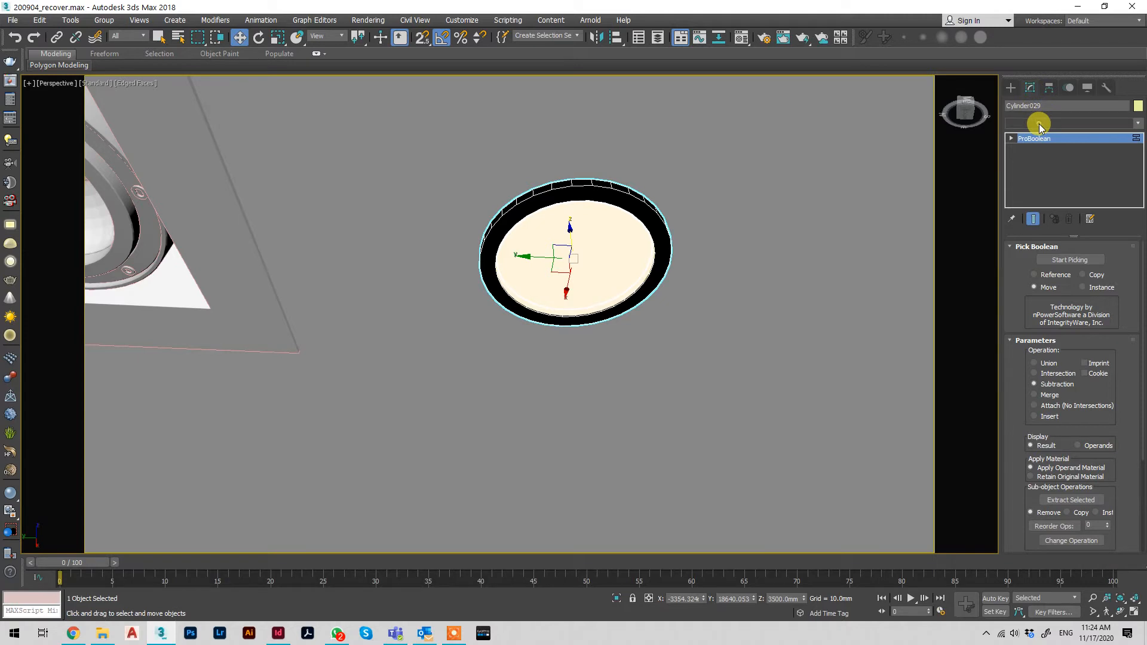
type("esh")
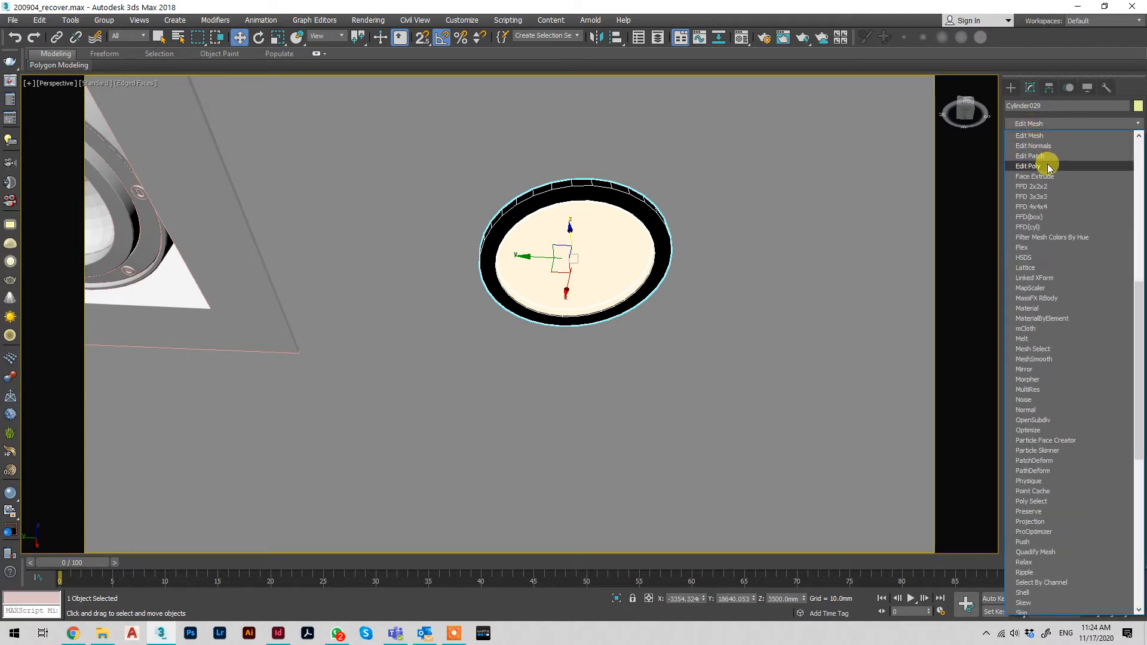
left_click(1047, 165)
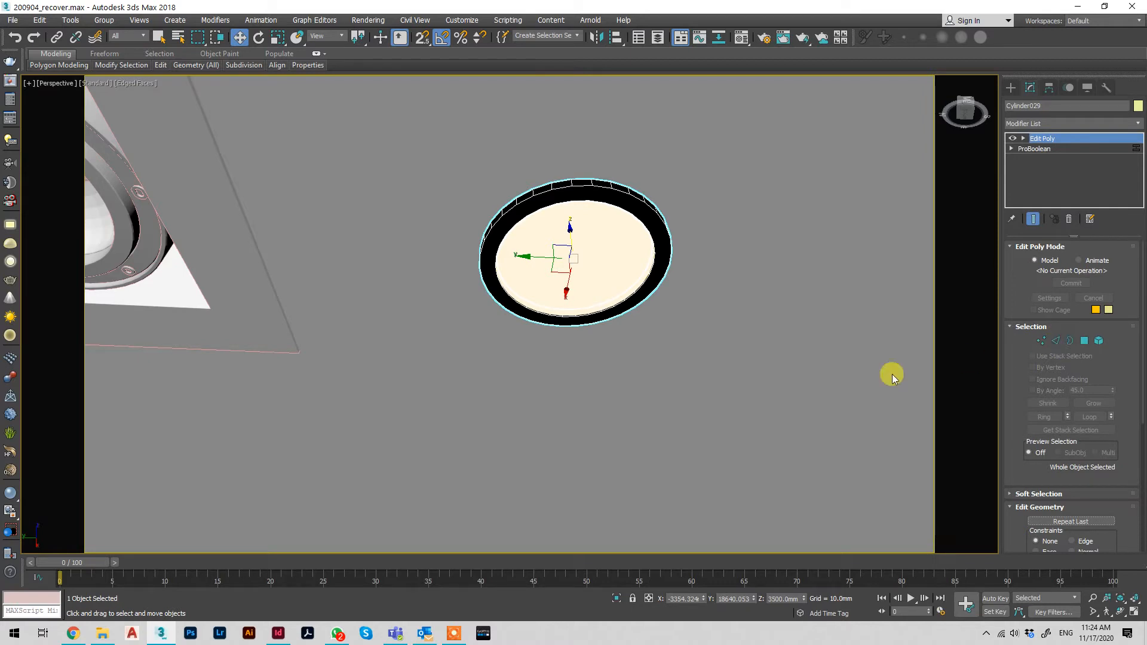
Look through the vertex, edge, border and polygon selection levels of the ring's Edit Poly modifier
key("2")
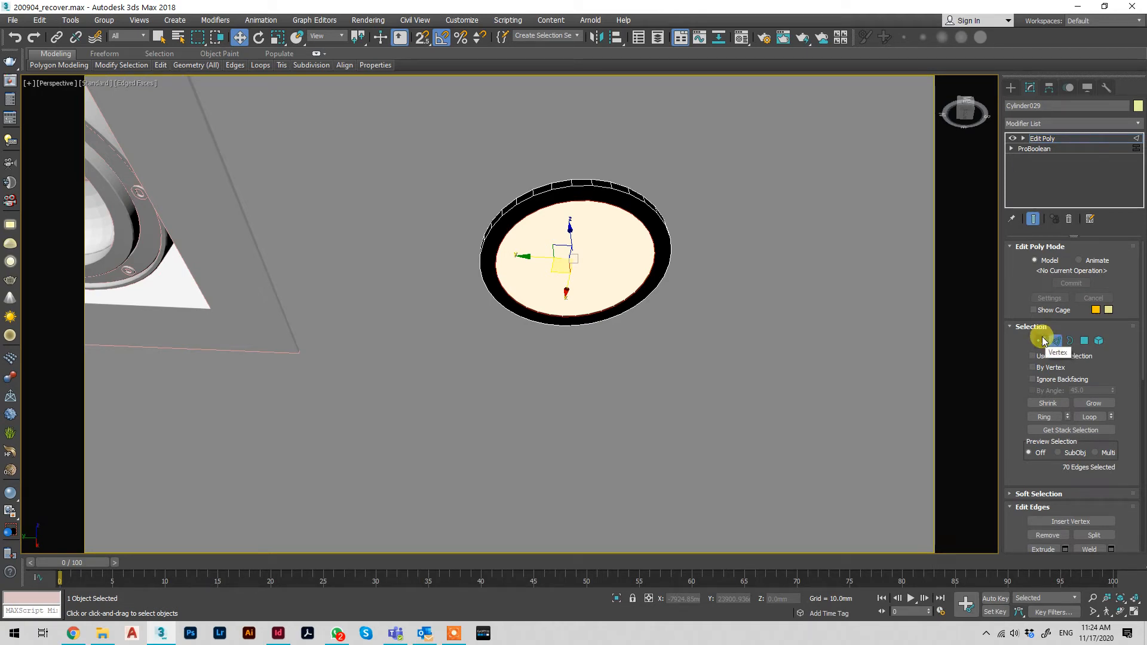
left_click(1033, 219)
key("1")
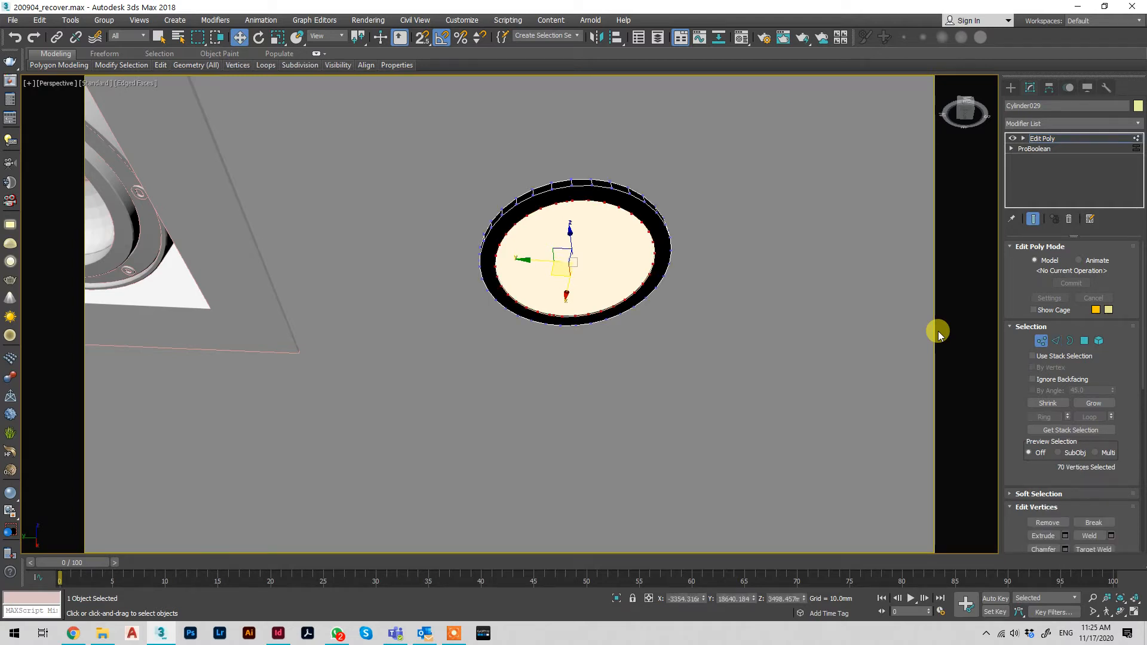
key("2")
key("3")
key("4")
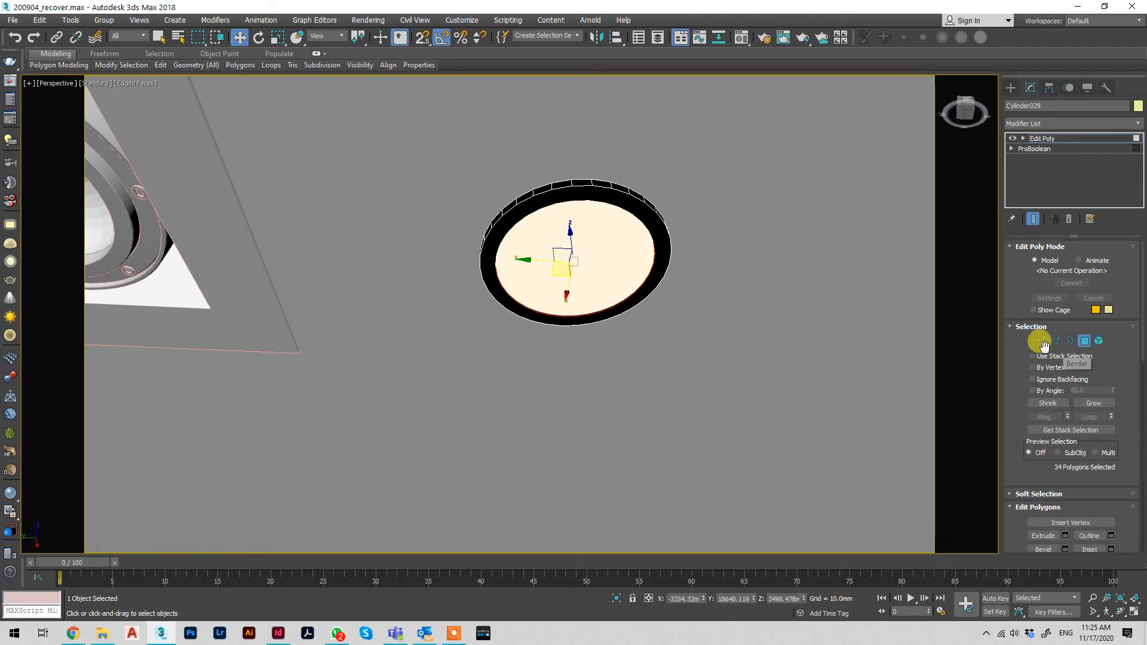
key("1")
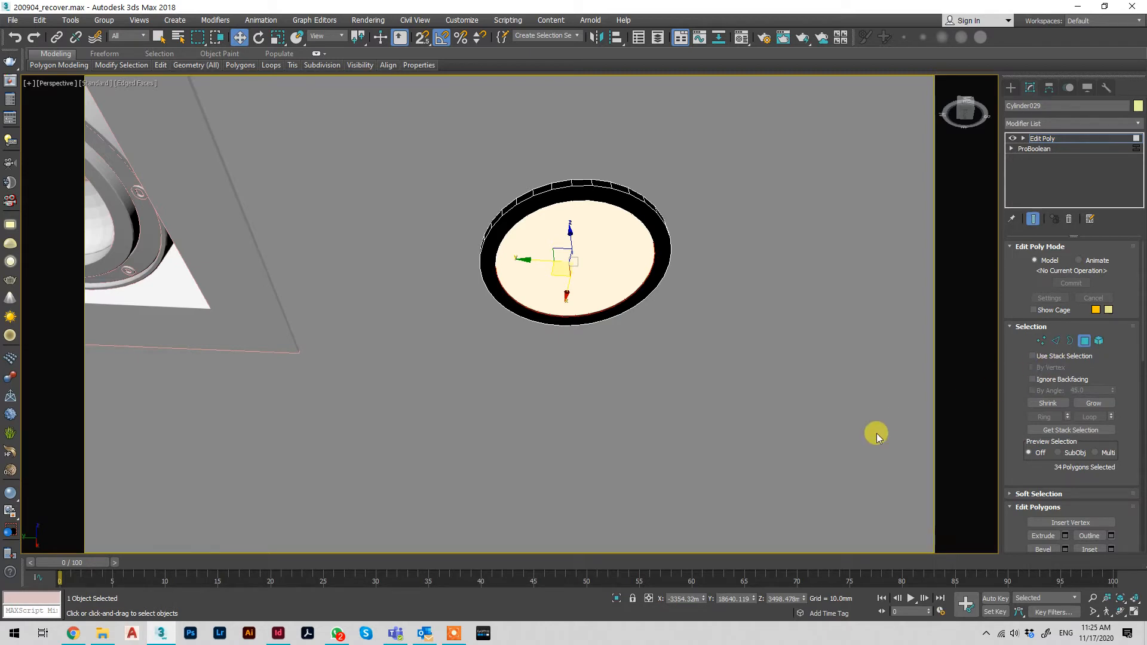
key("1")
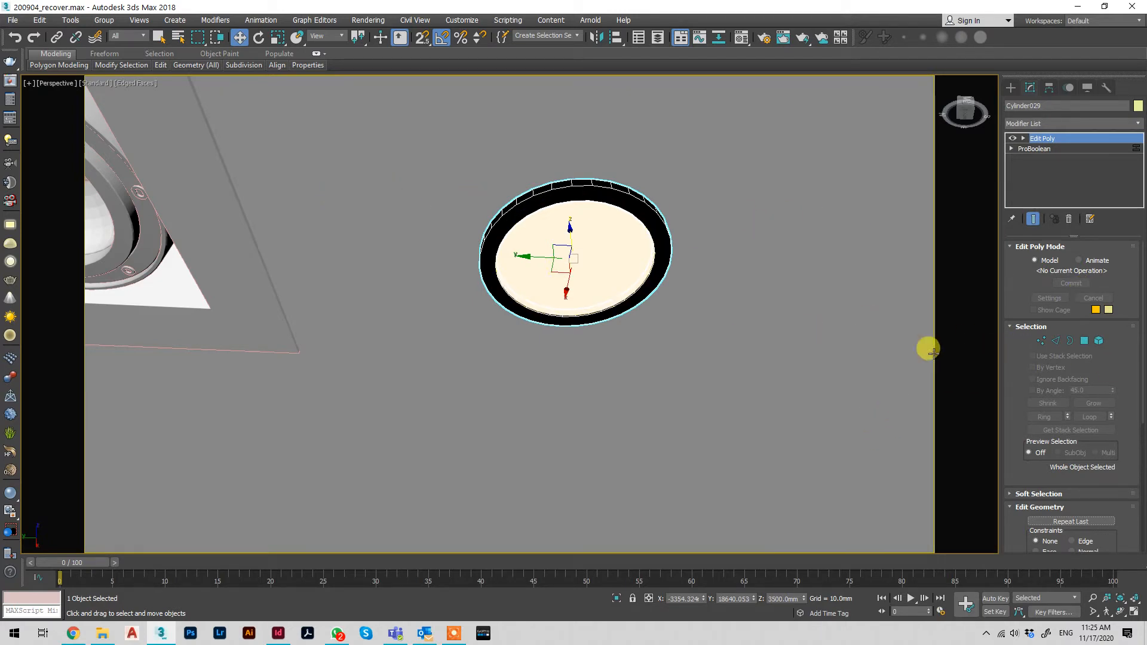
Try selecting the edge loops around the ring's inner rim at Edge level and check them in wireframe
key("2")
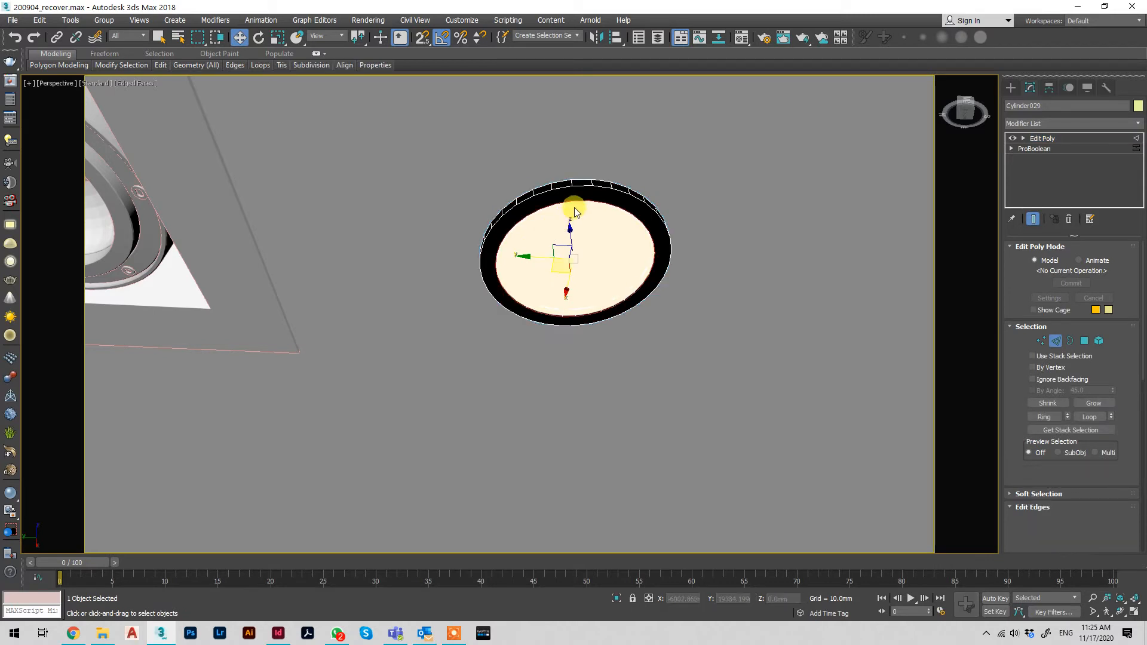
double_click(574, 211)
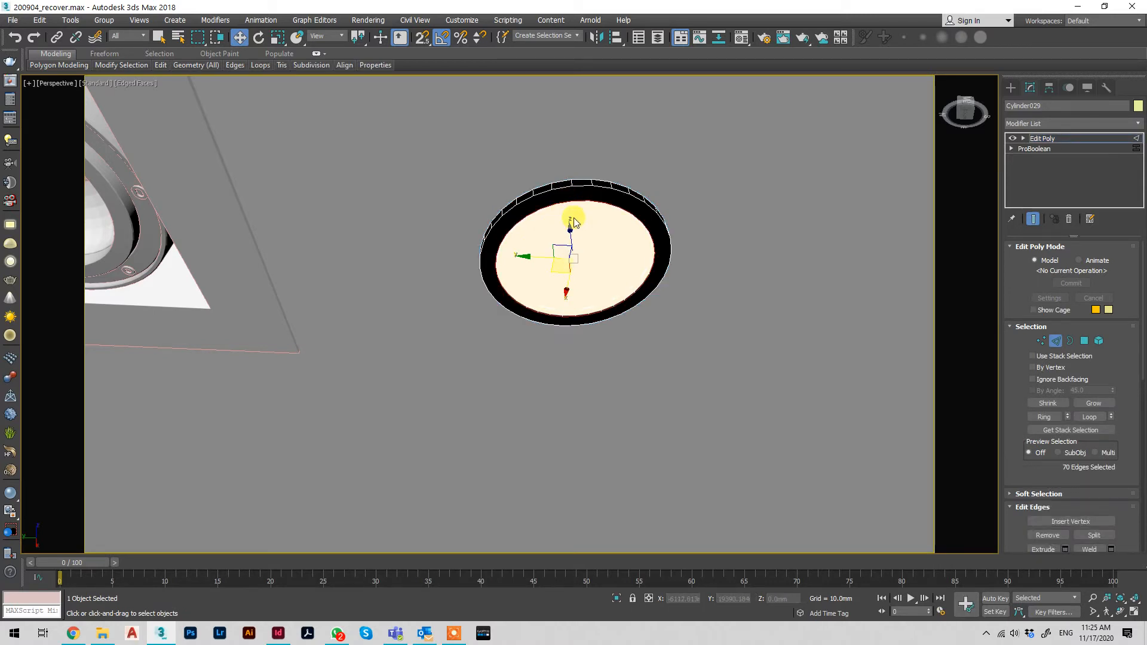
key("F3")
scroll(613, 193, "up", 10)
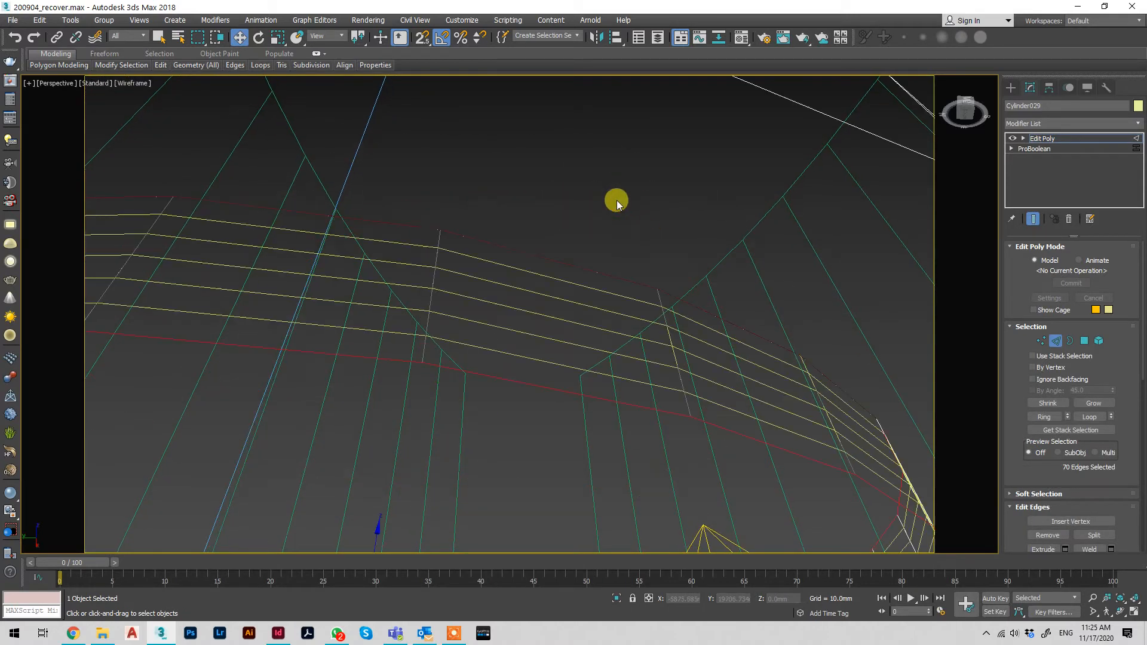
scroll(604, 225, "down", 10)
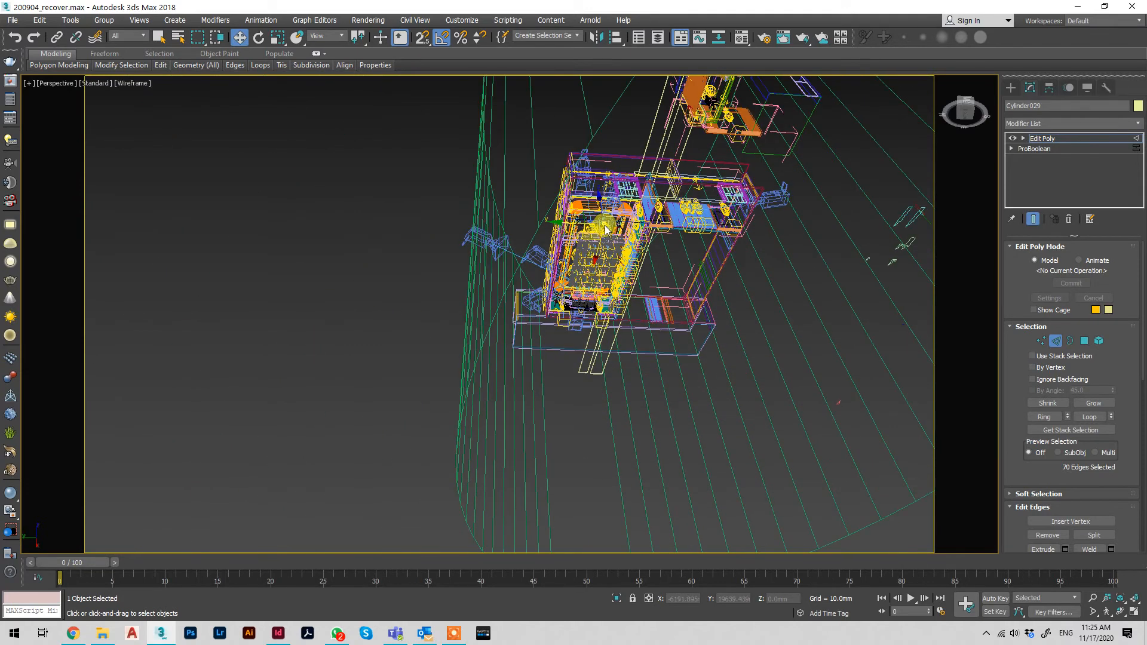
key("z")
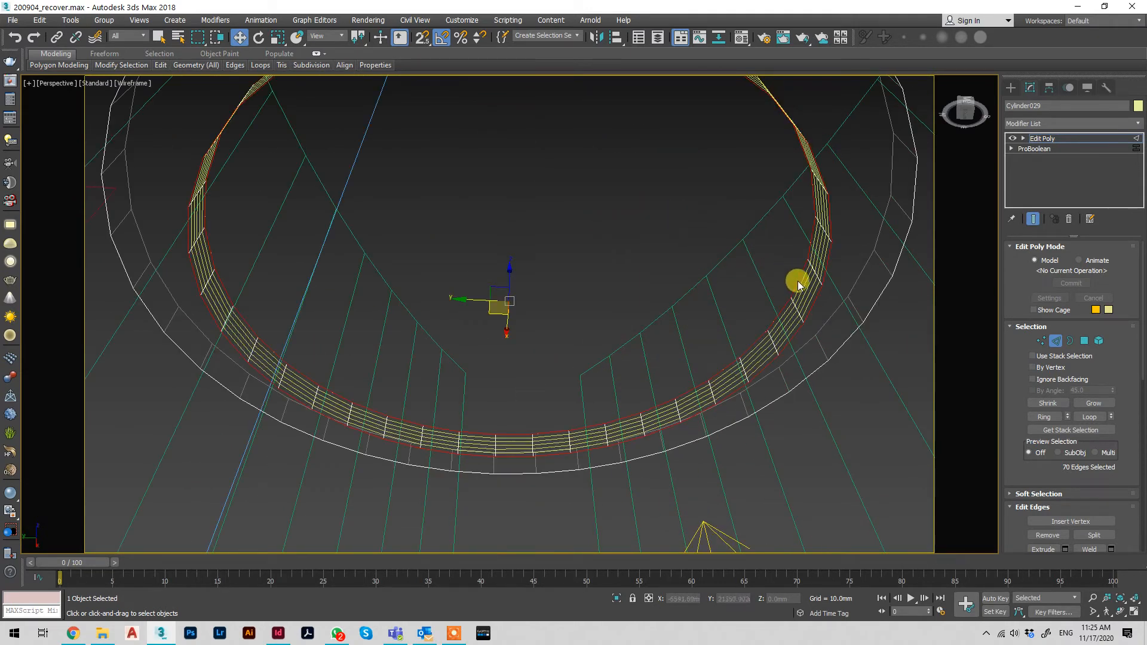
Try extending a selection of two ring edges with Loop and Ring, and undo the last selection change
left_click(823, 279)
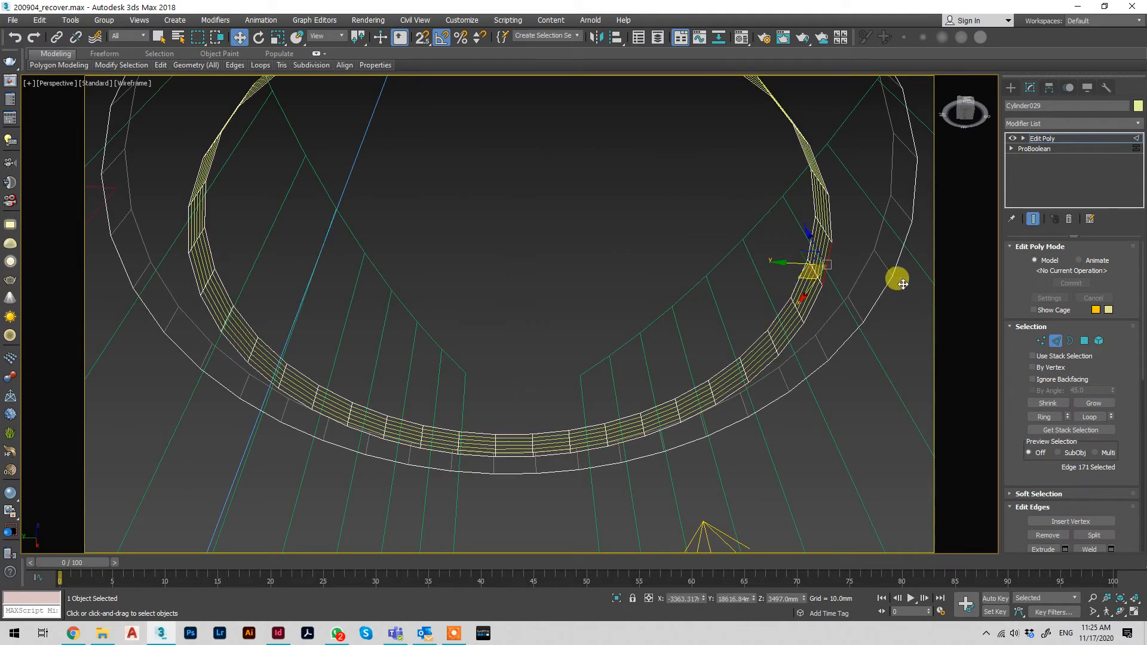
left_click(882, 288)
left_click(860, 285, "ctrl")
key("F3")
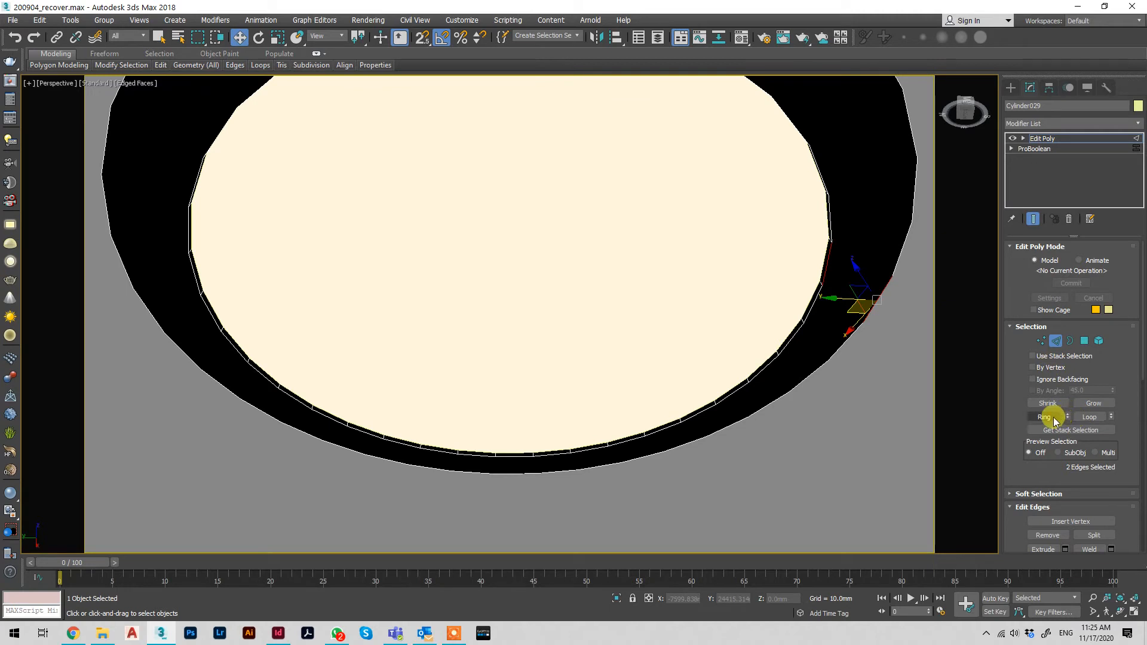
left_click(1086, 418)
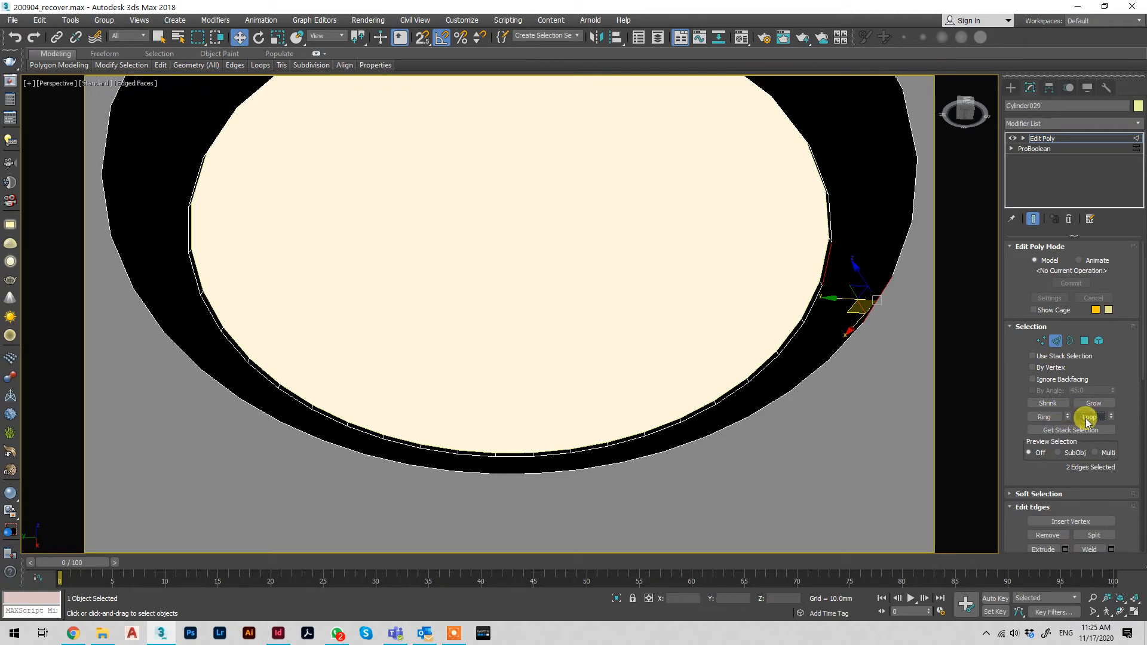
left_click(1050, 418)
key("F3")
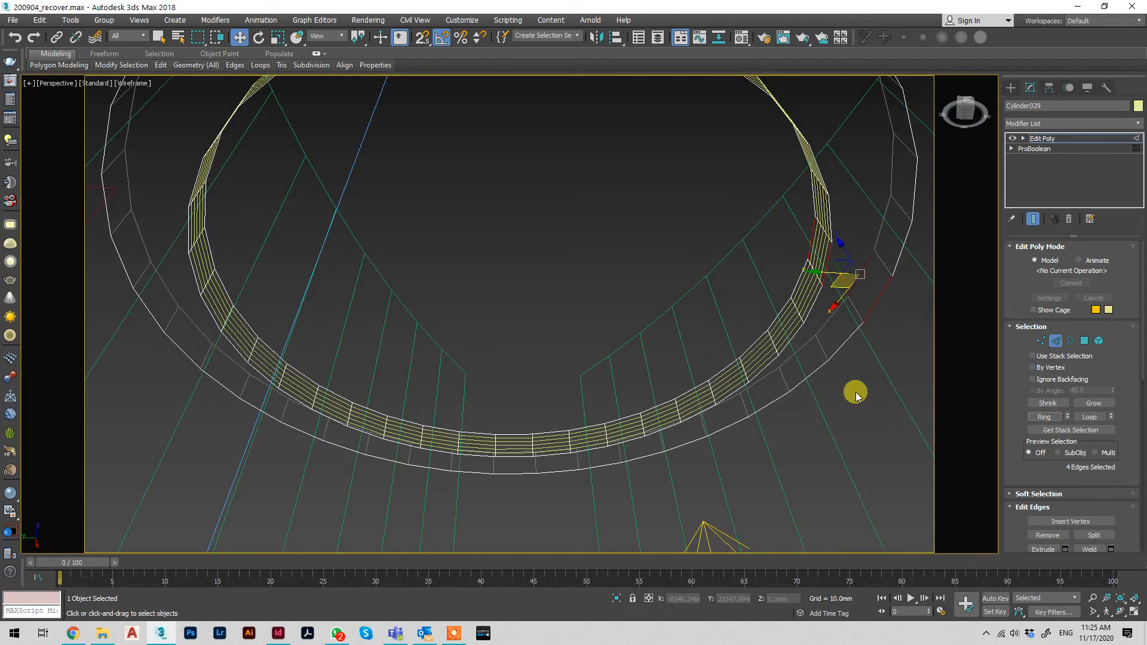
key("ctrl+z")
Try extending a single outer rim edge of the ring to its whole loop
scroll(854, 394, "down", 5)
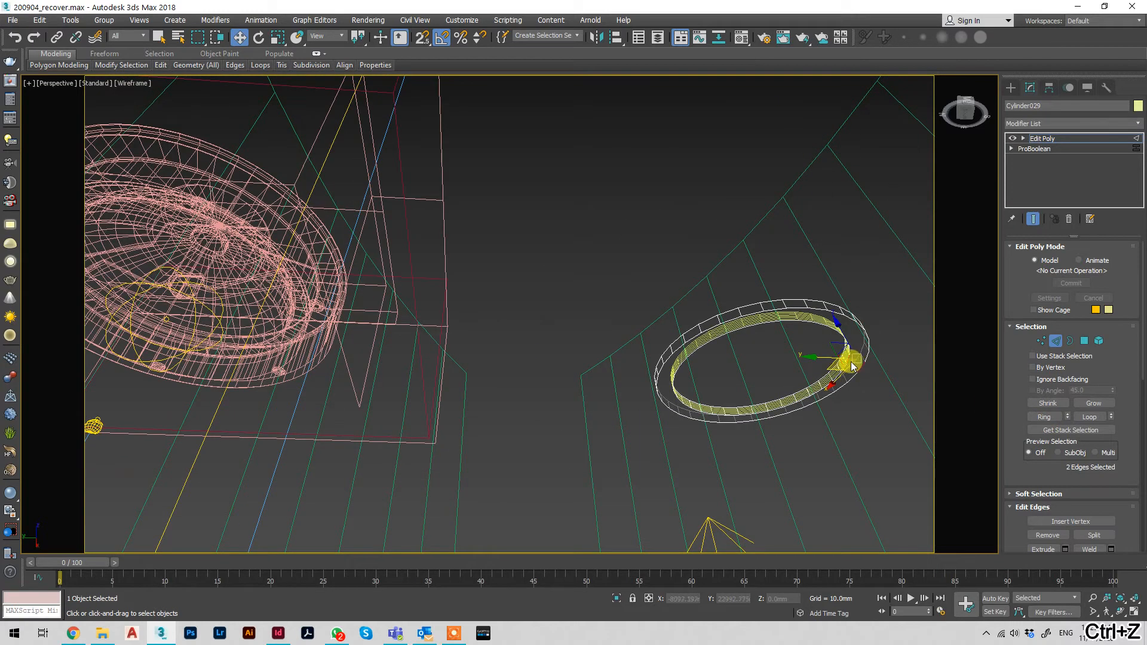
scroll(860, 366, "up", 3)
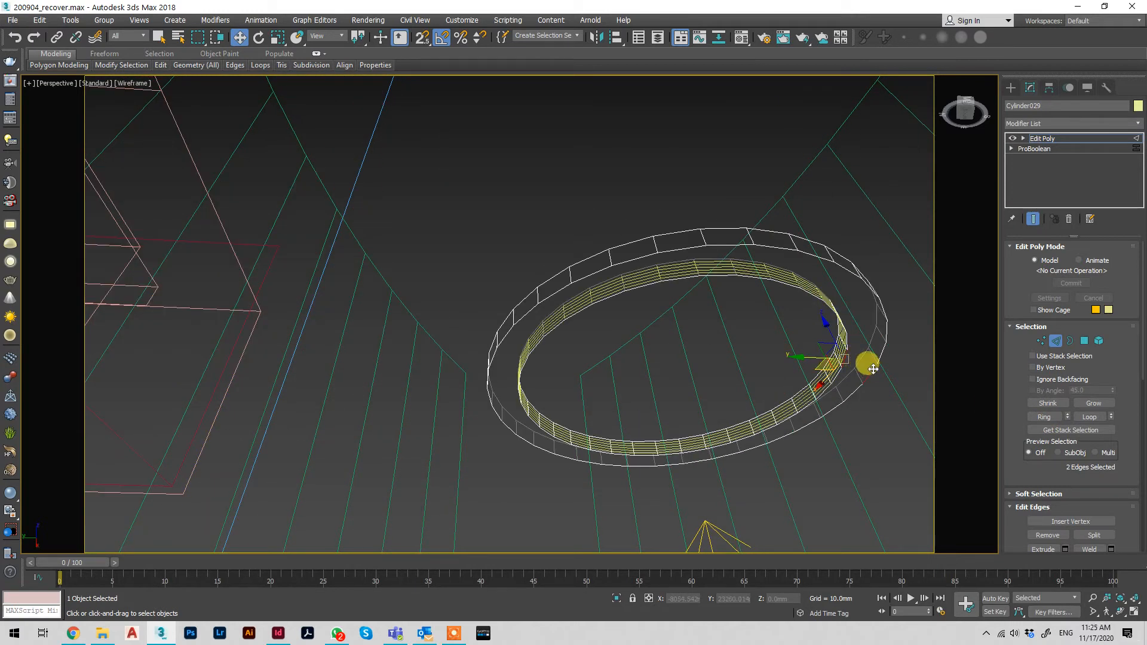
left_click(869, 366)
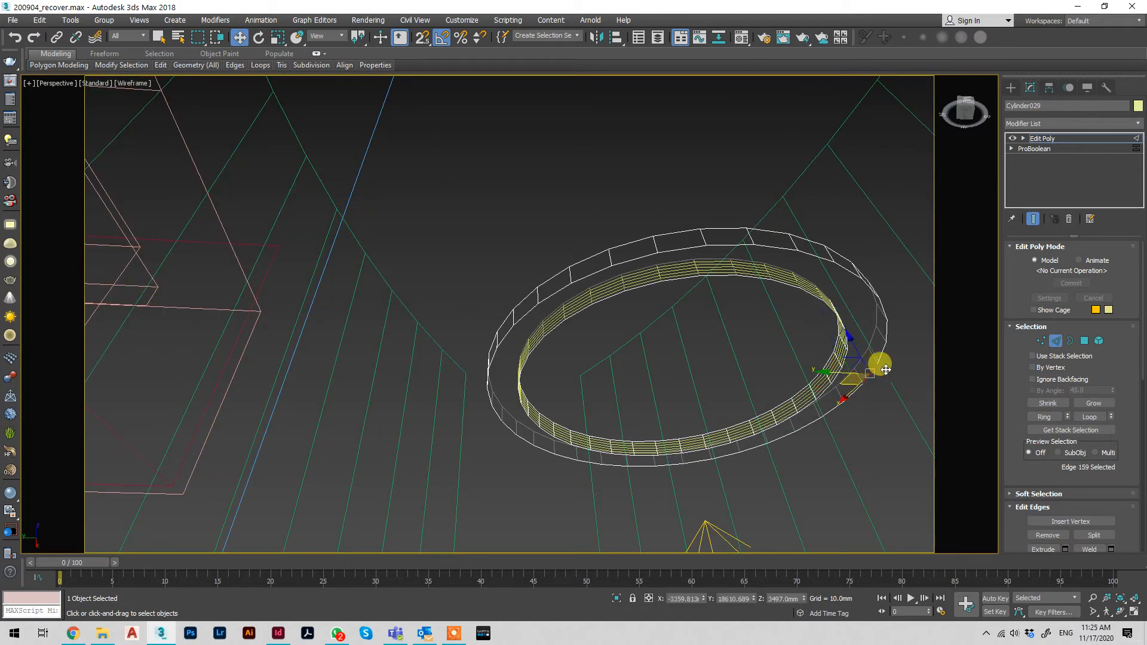
left_click(1088, 418)
Leave edge selection and hide everything except the ring in the wireframe front view
key("f")
key("z")
scroll(628, 279, "down", 4)
scroll(650, 287, "down", 5)
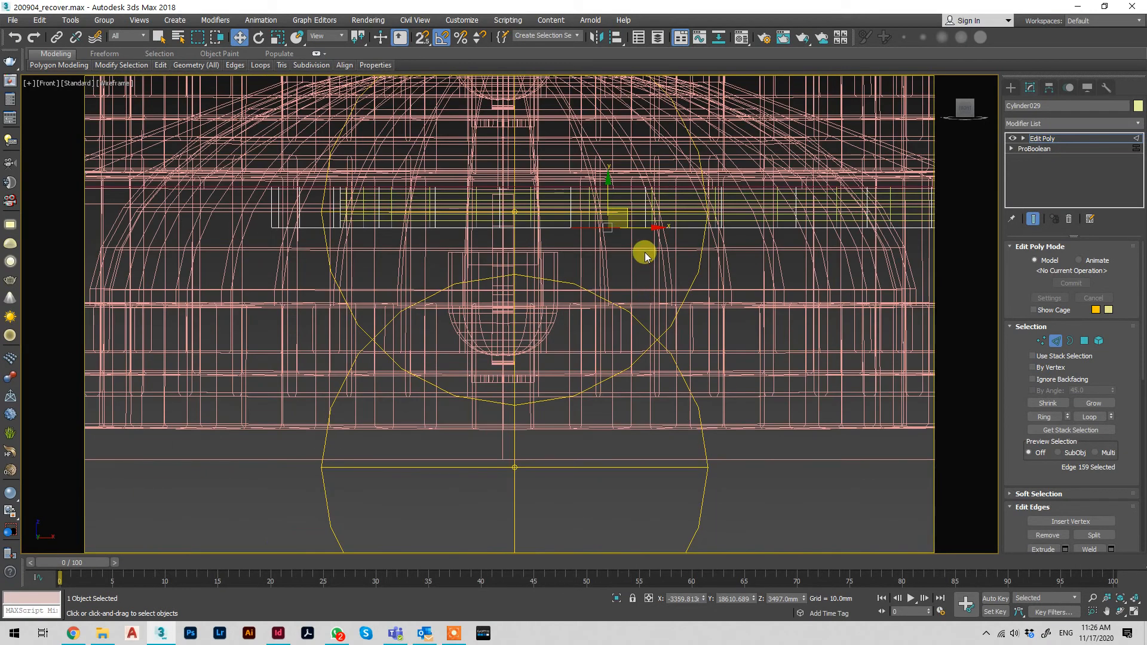
left_click(1079, 136)
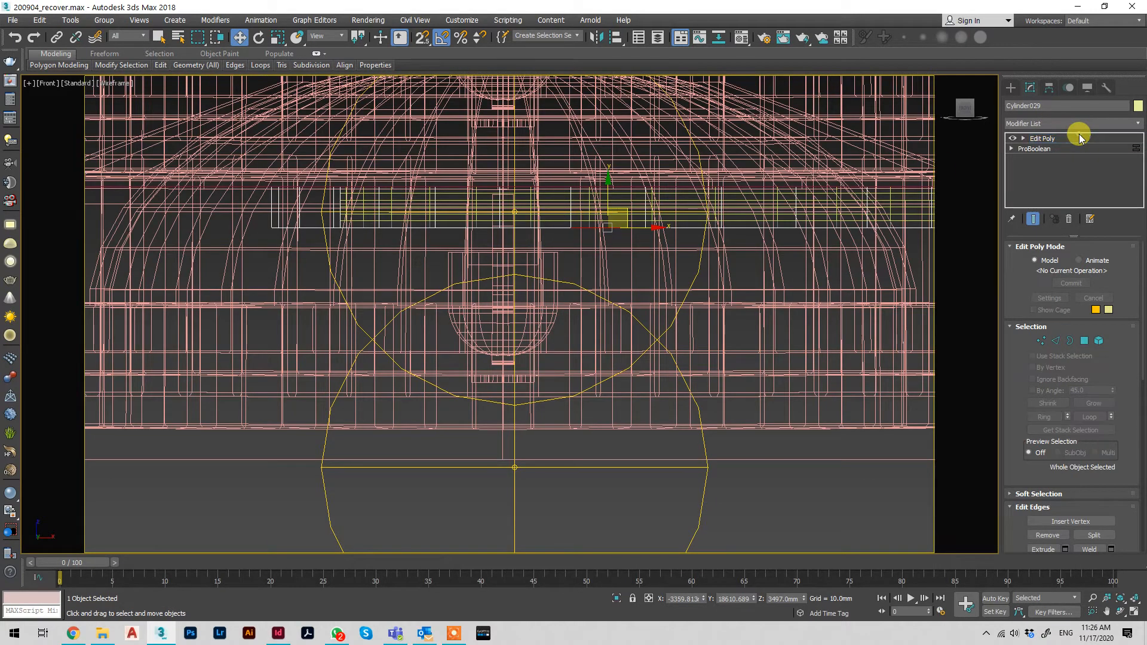
right_click(882, 174)
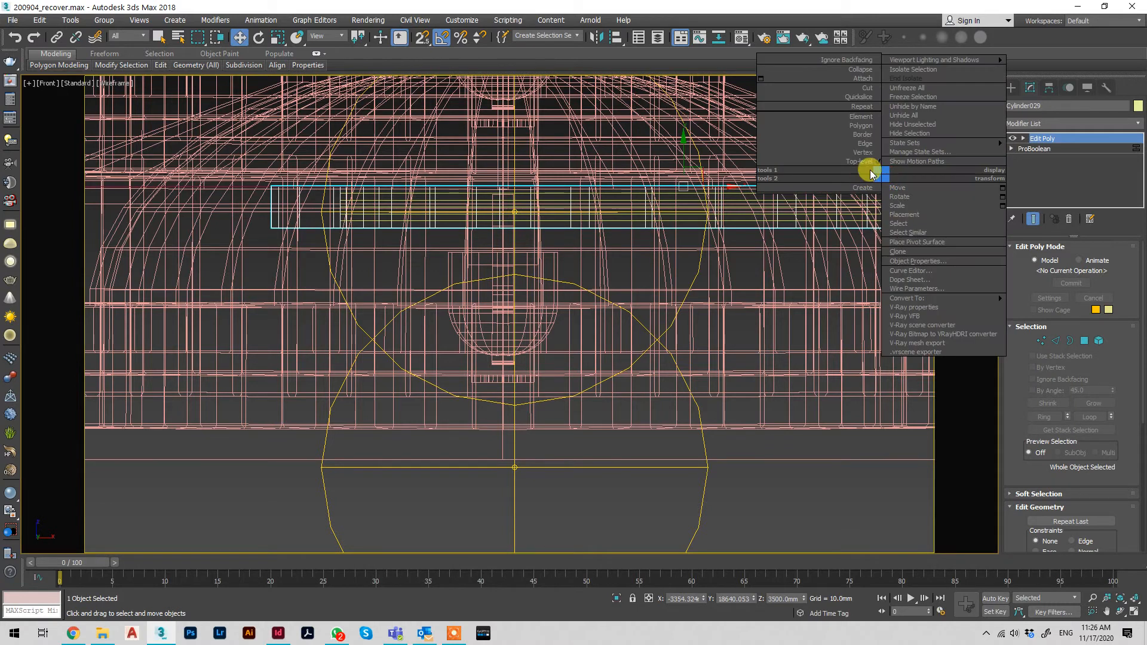
left_click(902, 124)
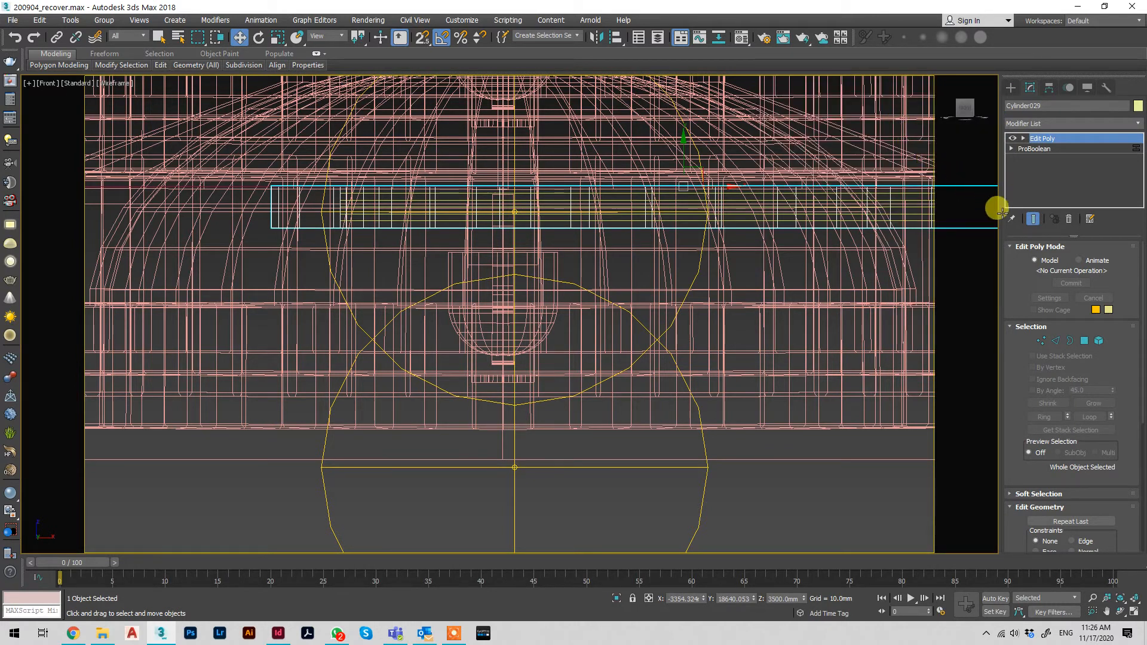
Select only the edges along the ring's lower face at Edge level, leaving out the upper-face edges
left_click(1048, 338)
scroll(665, 312, "down", 5)
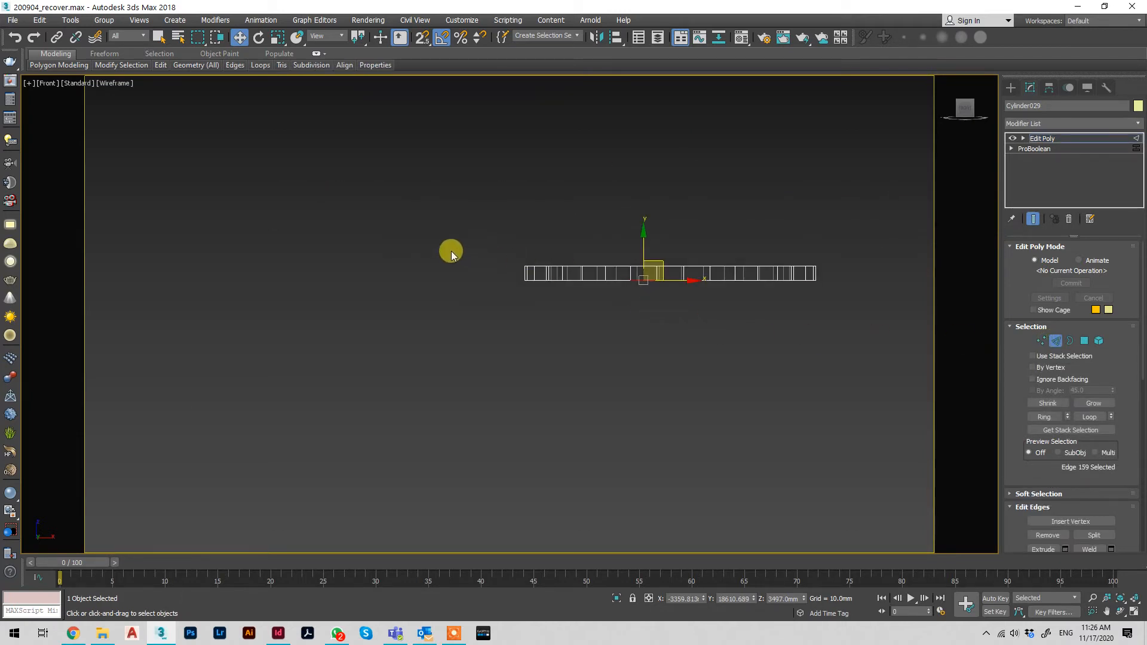
left_click_drag(495, 276, 888, 311)
left_click_drag(828, 258, 522, 270)
middle_click_drag(630, 298, 687, 239, "alt")
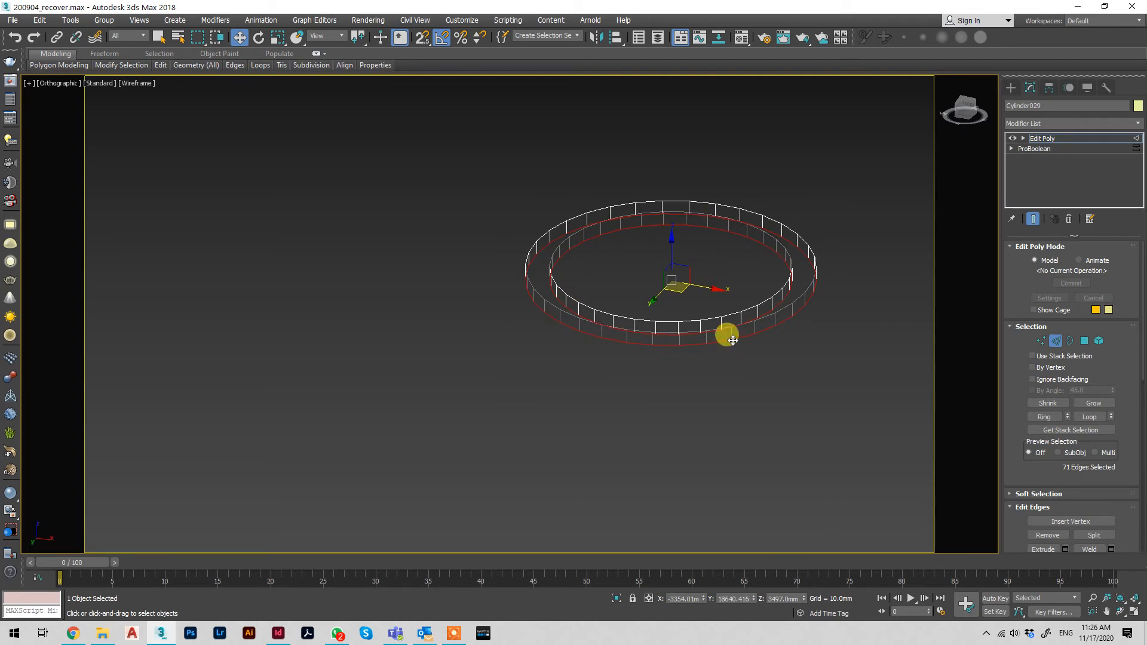
Unhide all scene objects and return to a shaded perspective view with the ring's lower edges still selected
scroll(732, 261, "up", 2)
scroll(726, 241, "up", 1)
right_click(725, 241)
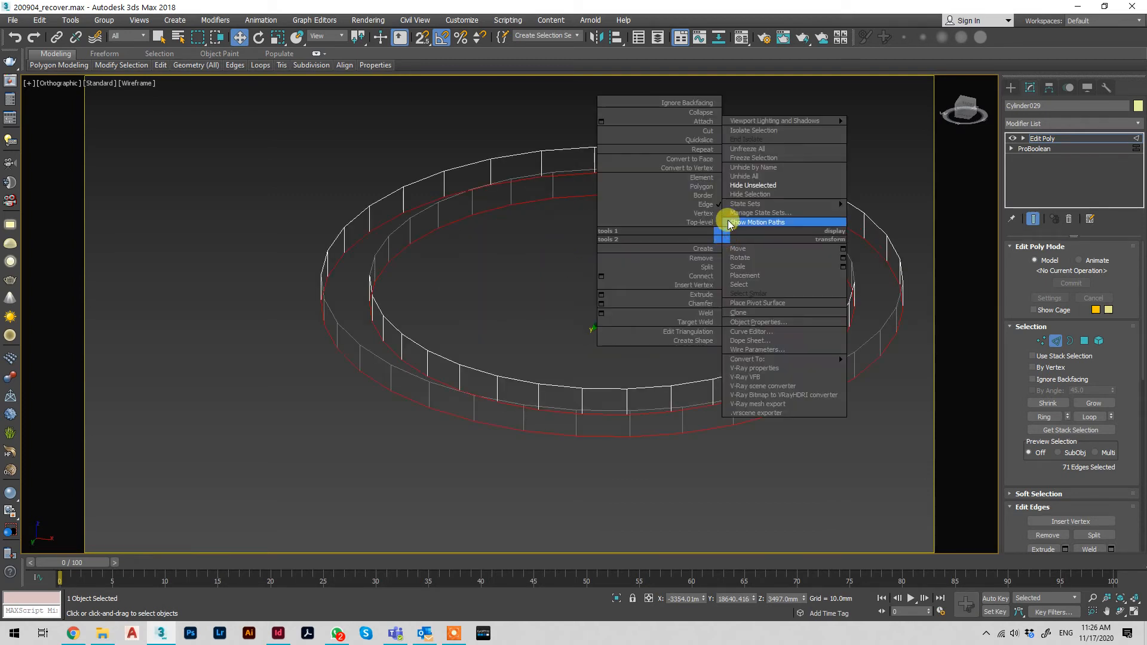
left_click(741, 174)
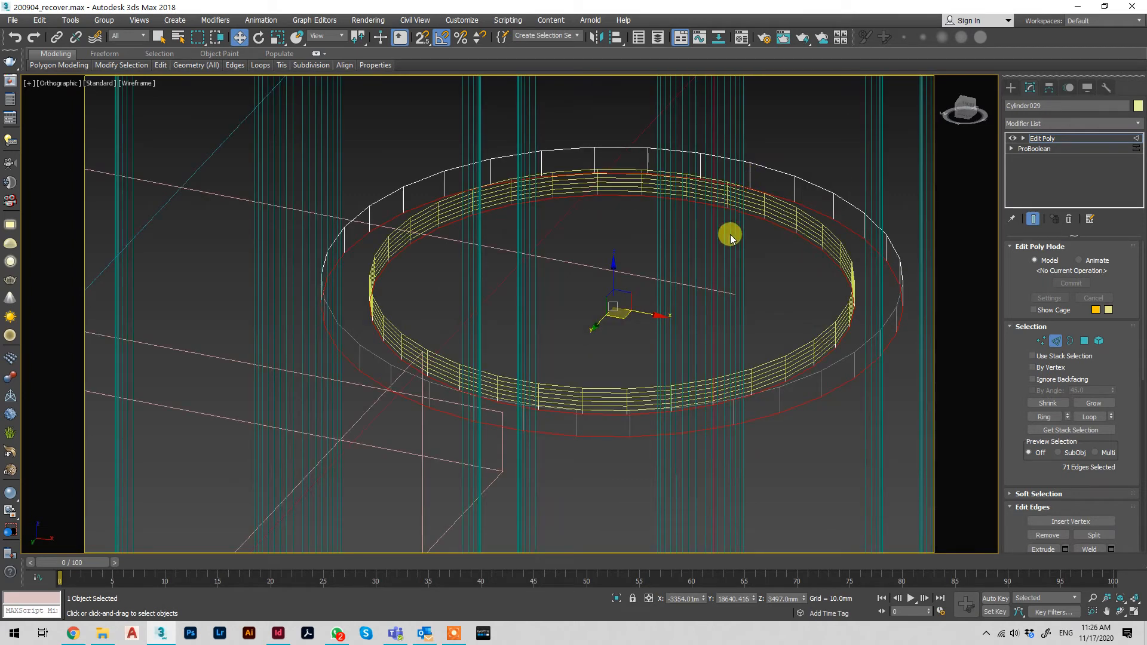
key("F3")
key("p")
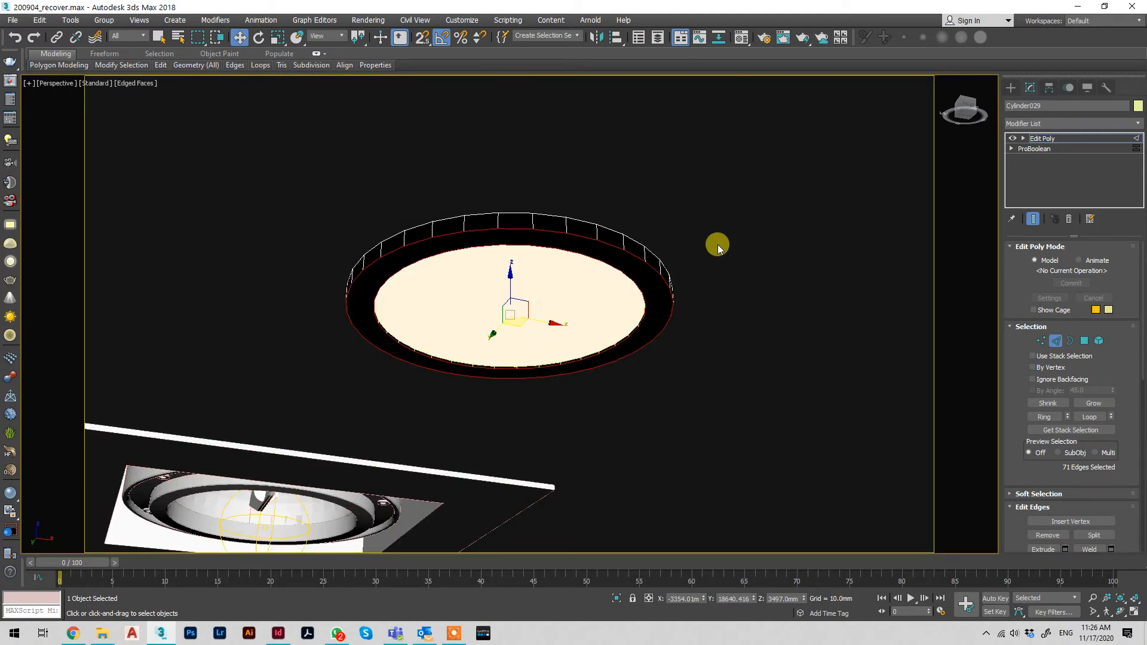
Chamfer the ring's selected lower edges by 0.884 mm with 5 segments, and leave edge selection
scroll(1138, 425, "down", 5)
scroll(1135, 433, "down", 6)
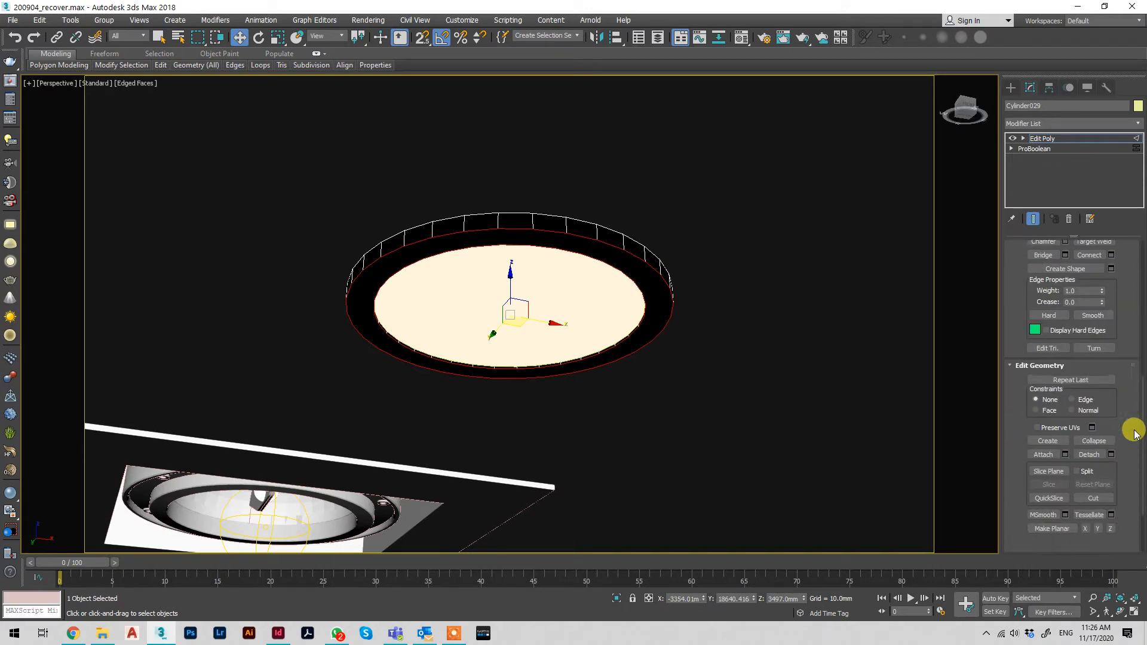
scroll(1126, 390, "up", 6)
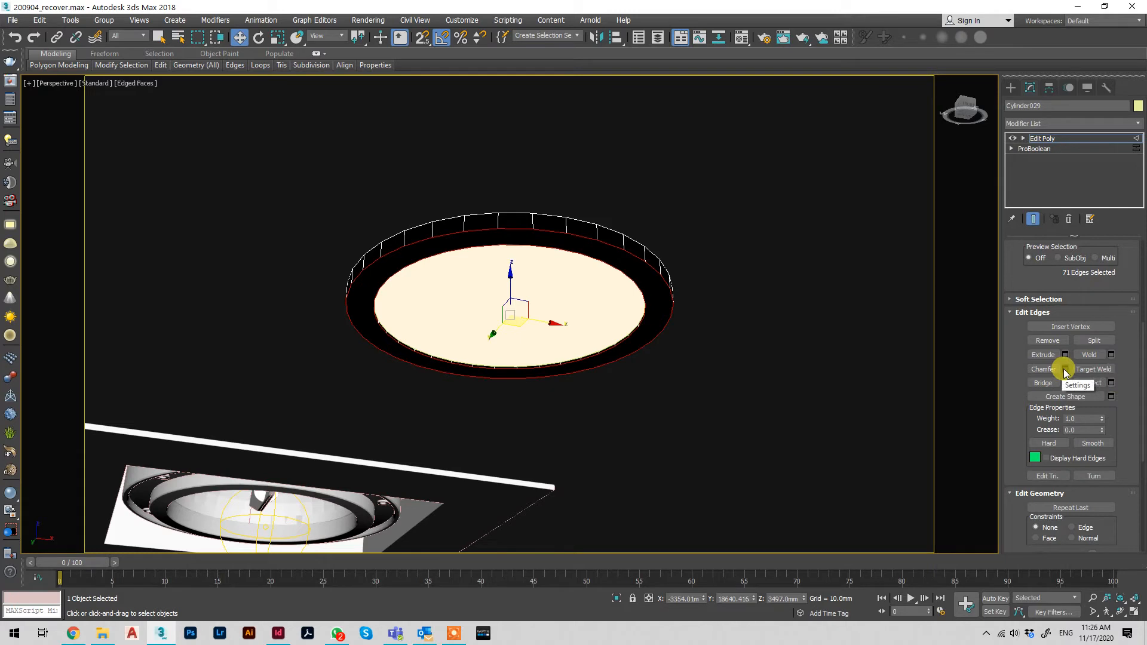
left_click(1064, 368)
left_click(521, 357)
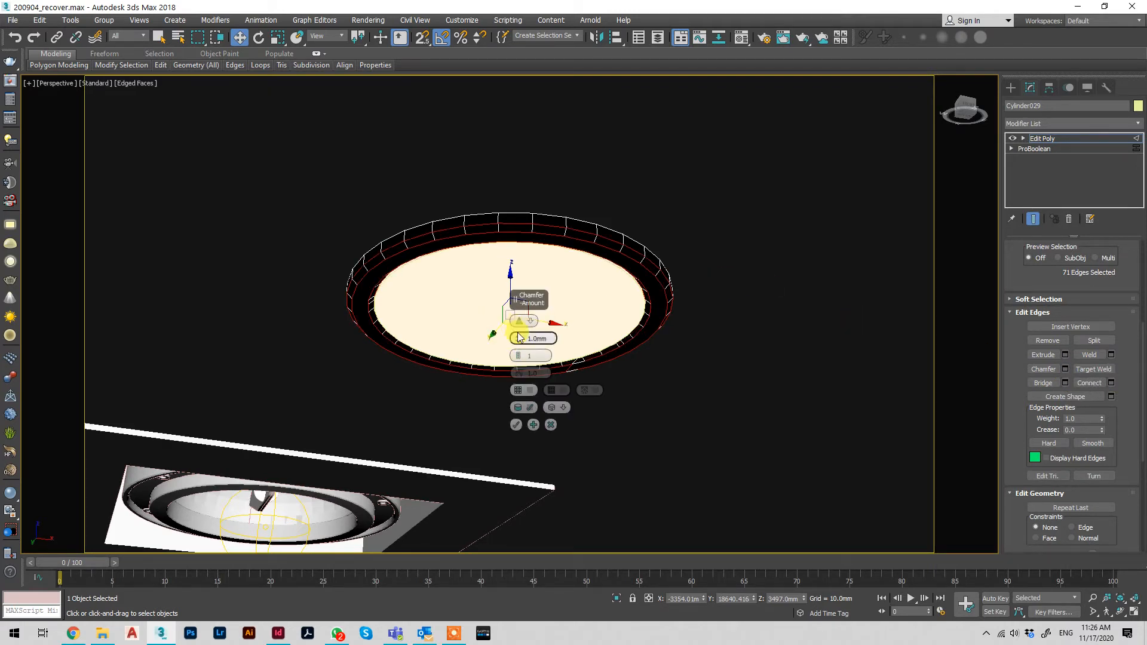
left_click_drag(517, 339, 515, 342)
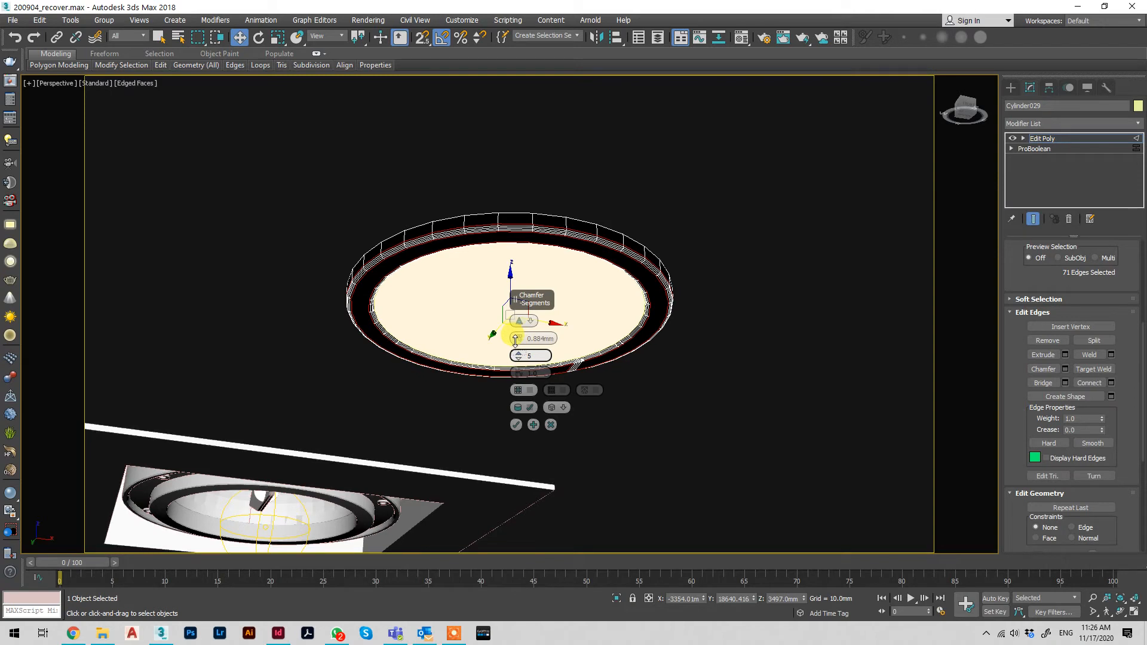
key("F4")
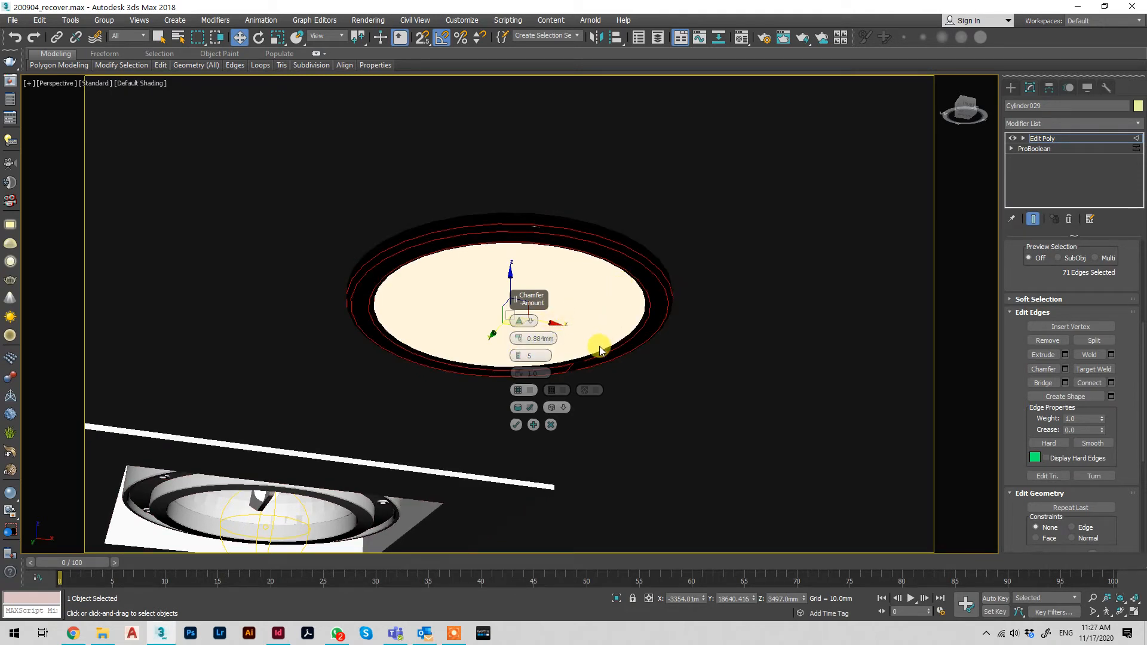
left_click(515, 425)
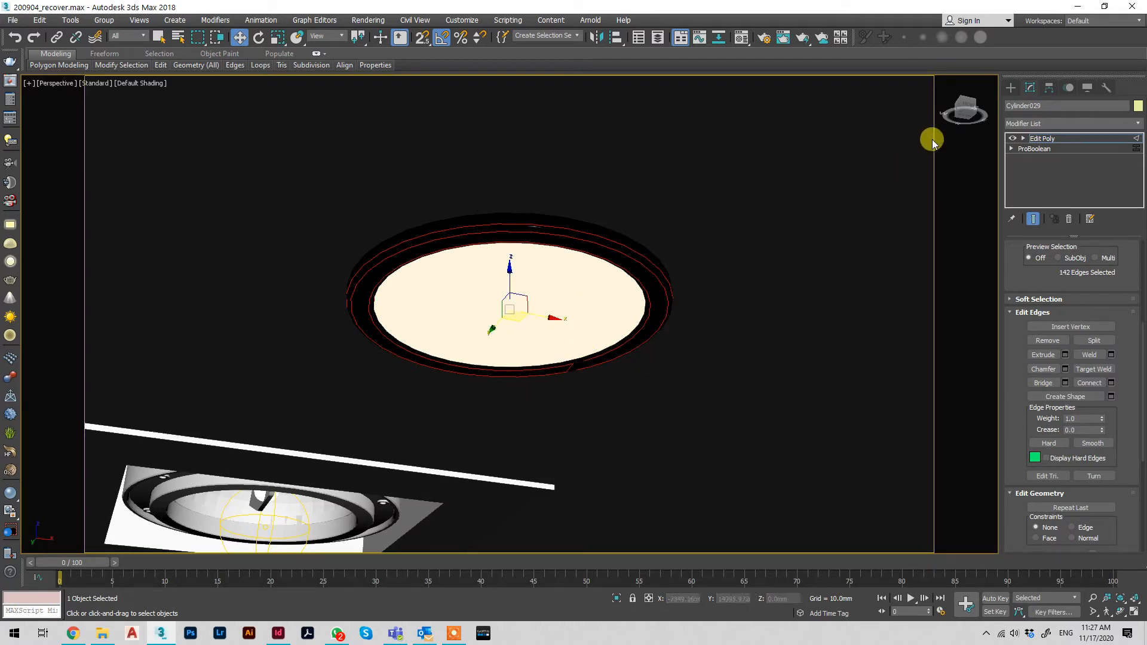
left_click(1088, 140)
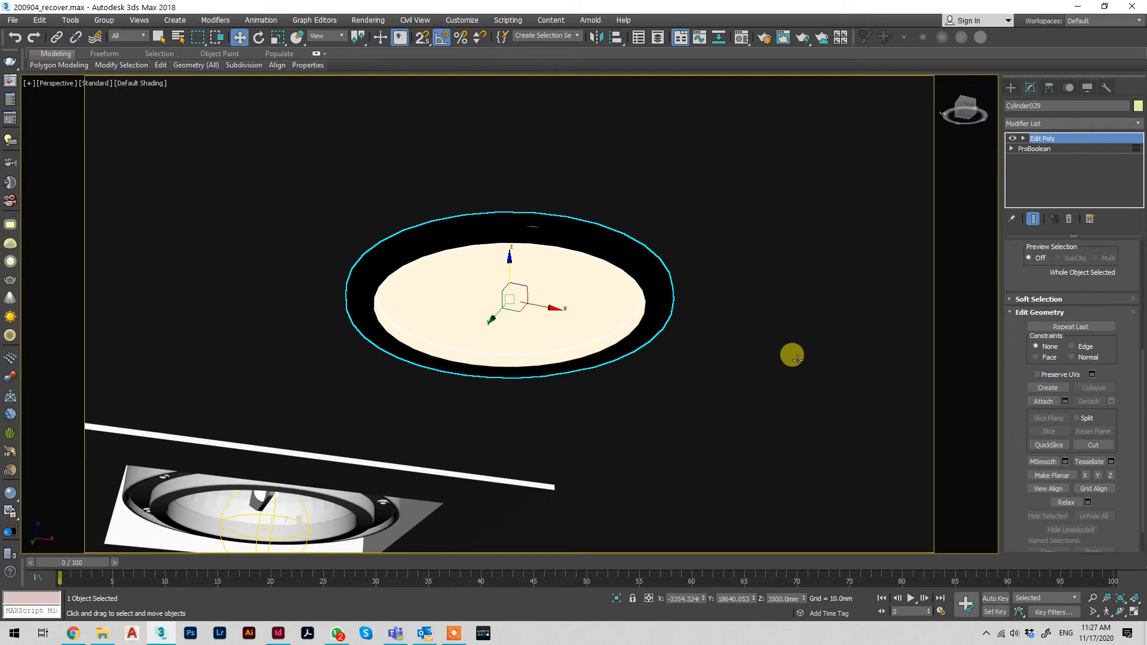
key("F4")
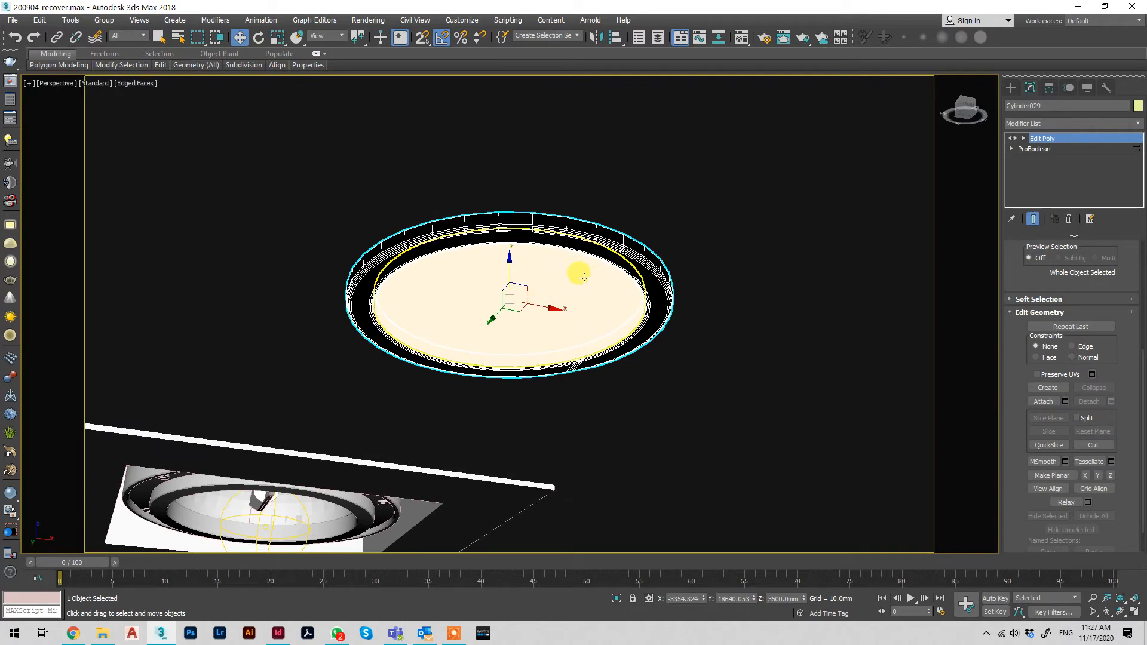
Hide the ring to view the light disc alone from below, and undo the hiding
middle_click_drag(567, 265, 620, 226, "alt")
scroll(600, 281, "down", 3)
middle_click_drag(589, 318, 593, 255)
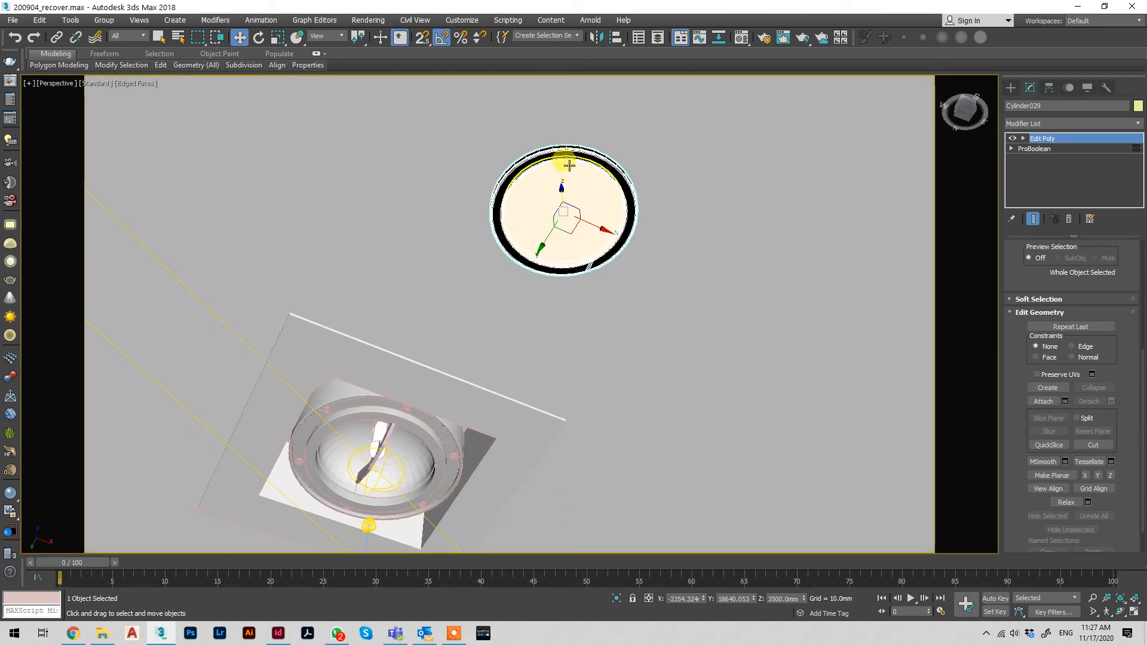
right_click(609, 169)
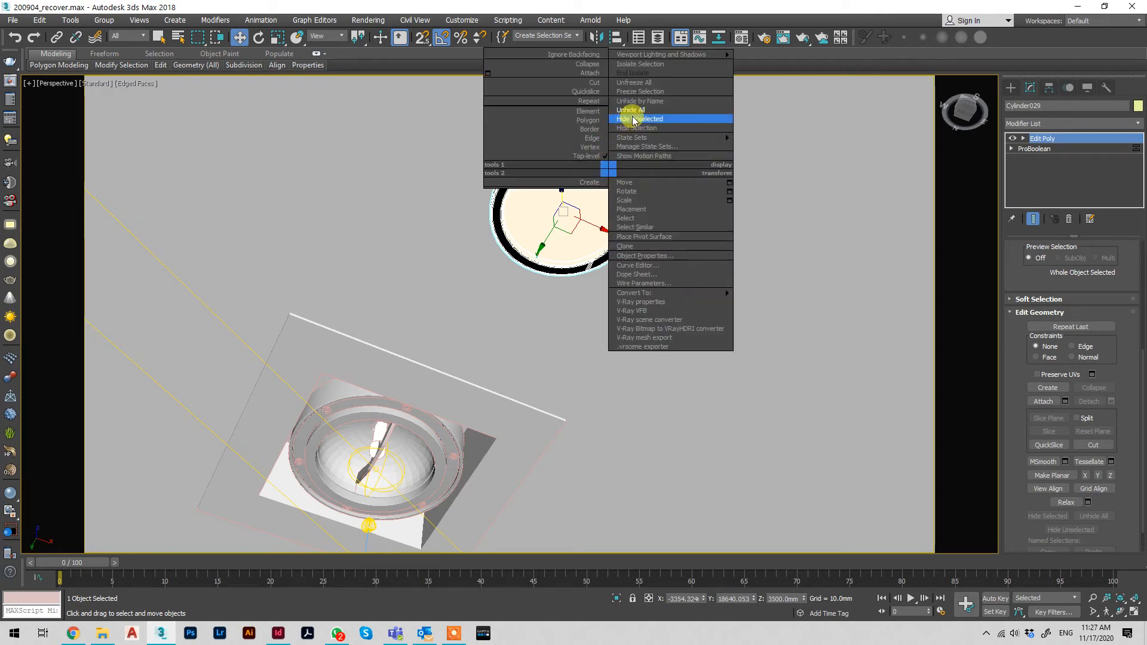
left_click(635, 134)
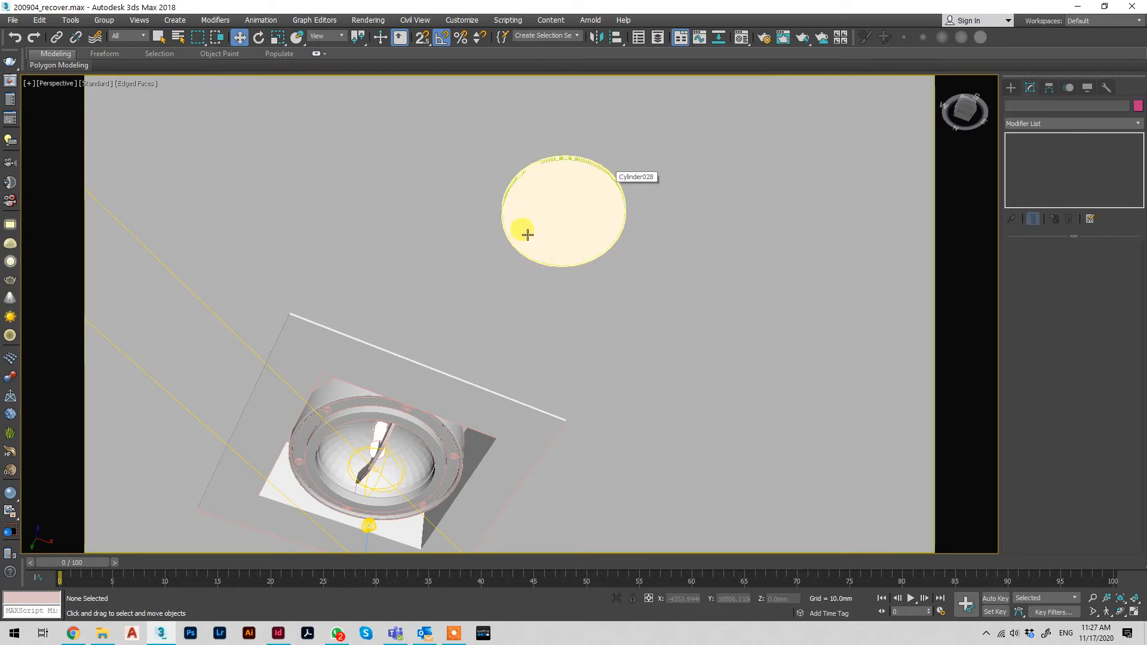
key("ctrl+z")
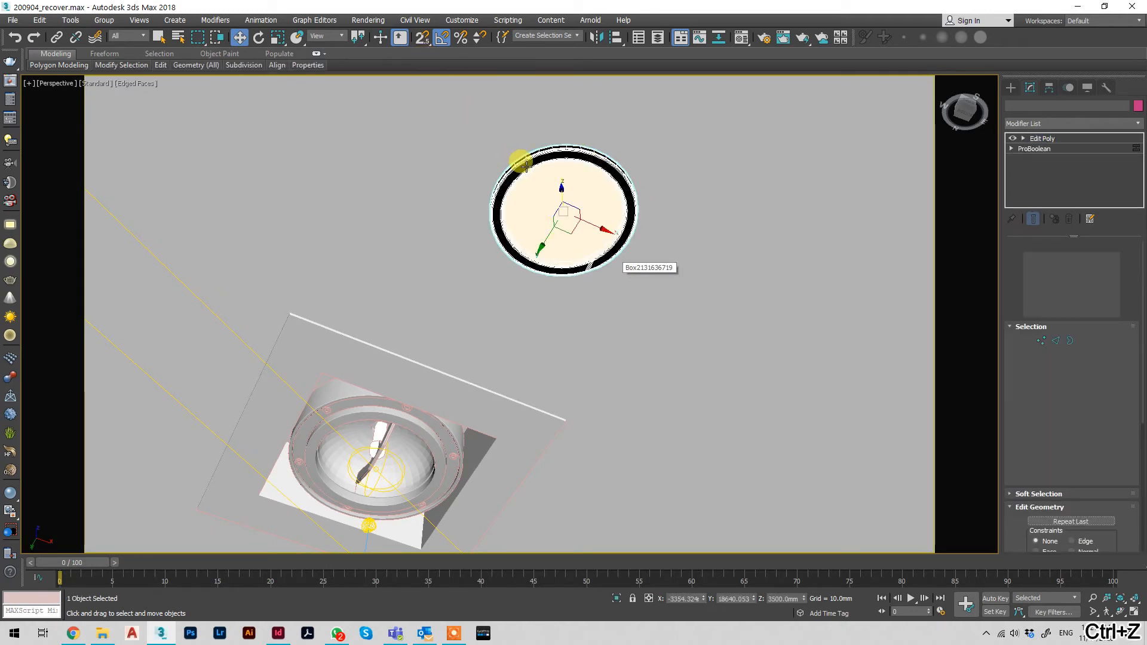
Move the ring along the X axis away from the light disc, and undo the move
left_click(550, 159)
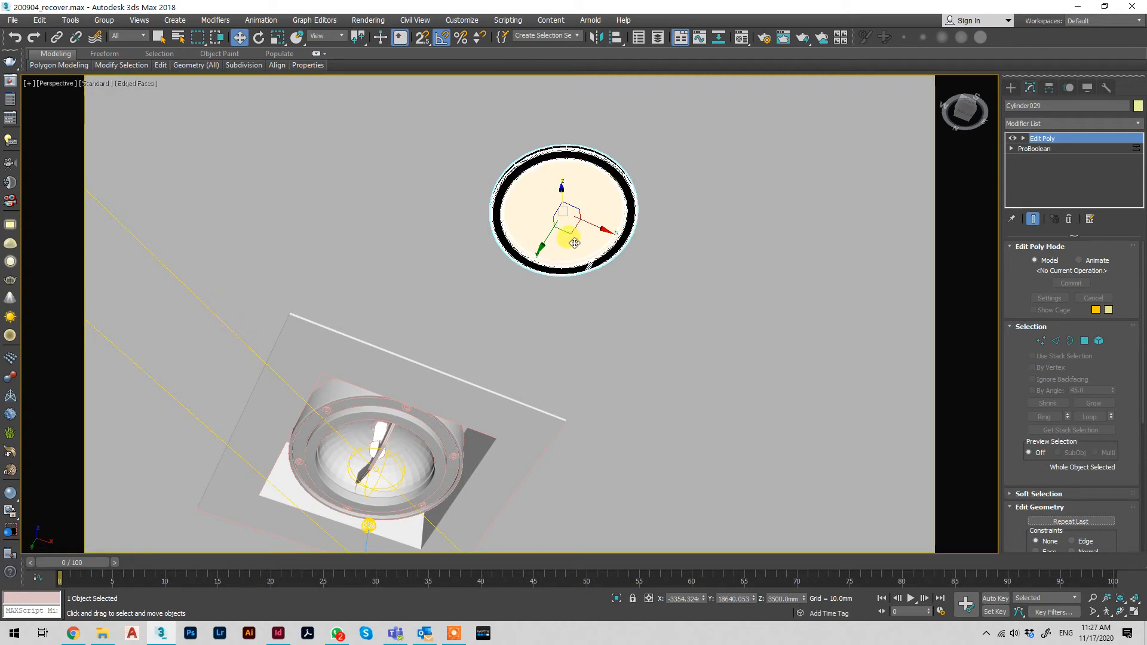
left_click_drag(604, 230, 666, 259)
key("ctrl+z")
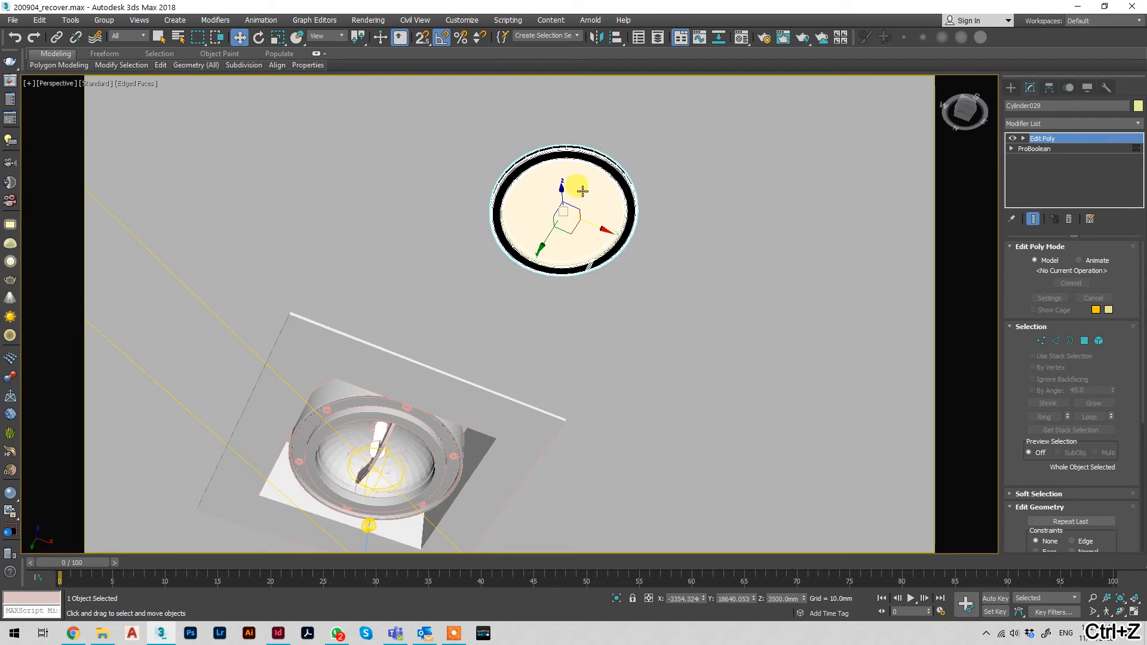
Create a sphere on the light disc's face with AutoGrid and set its radius to 25 mm
left_click(568, 186)
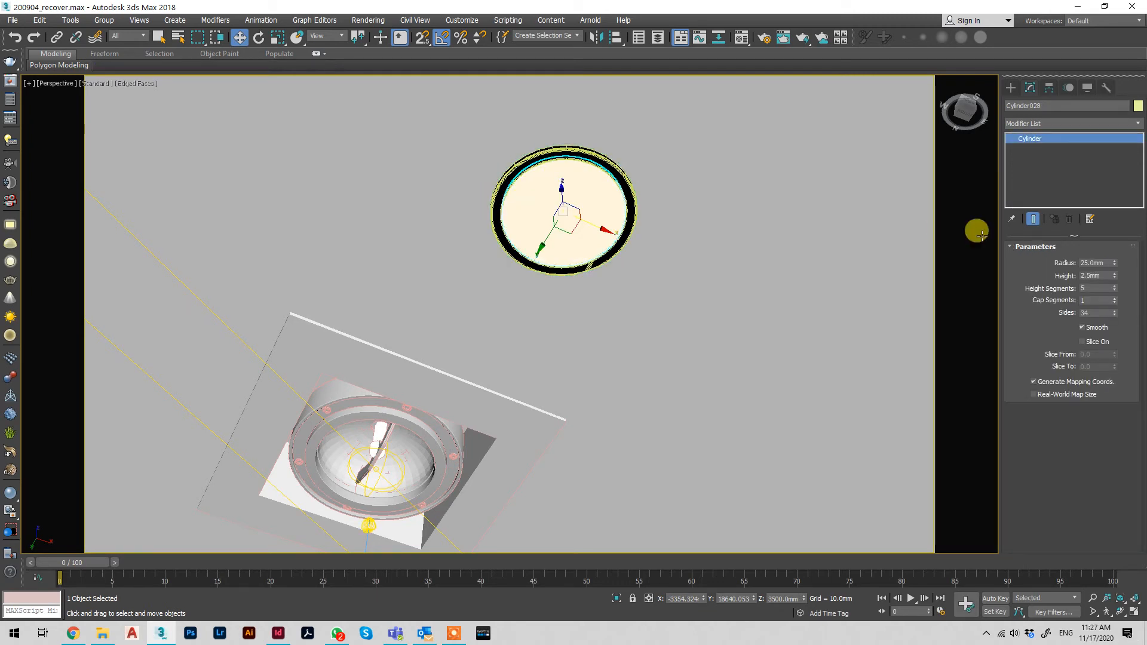
left_click(1017, 90)
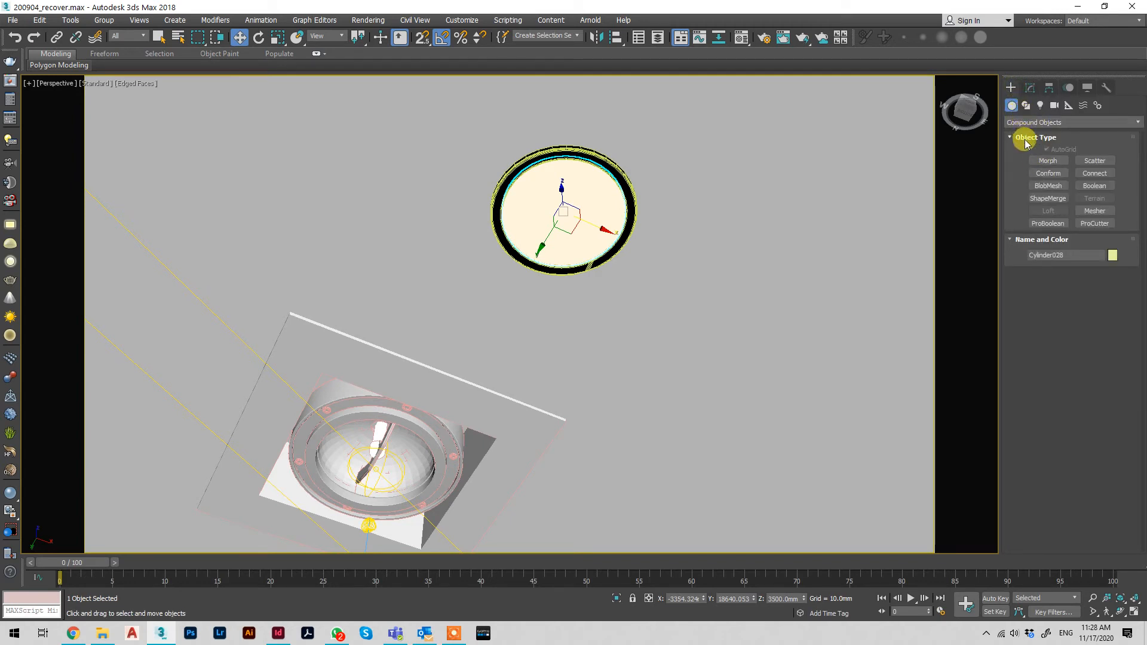
left_click(1025, 122)
left_click(1025, 130)
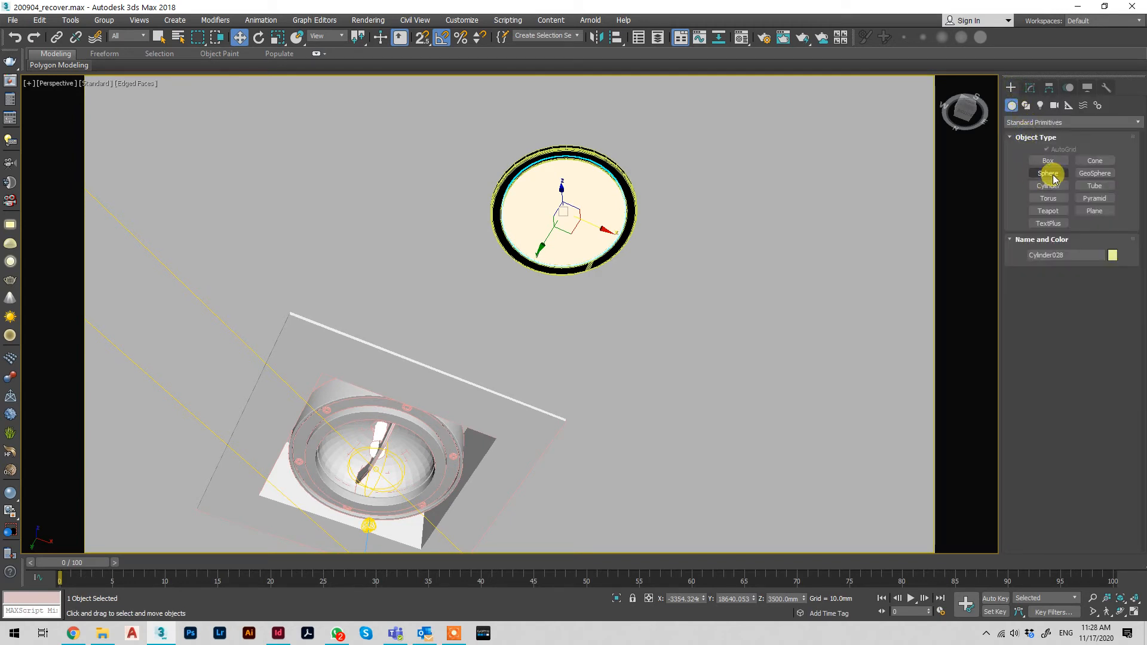
left_click(1045, 172)
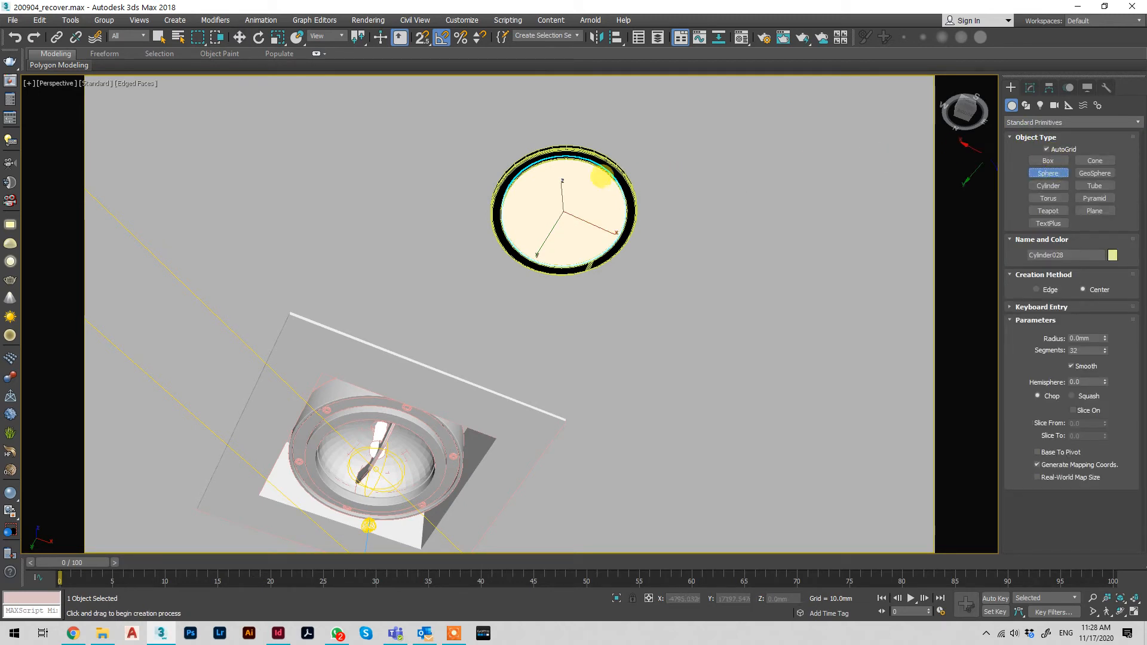
left_click_drag(553, 202, 591, 159)
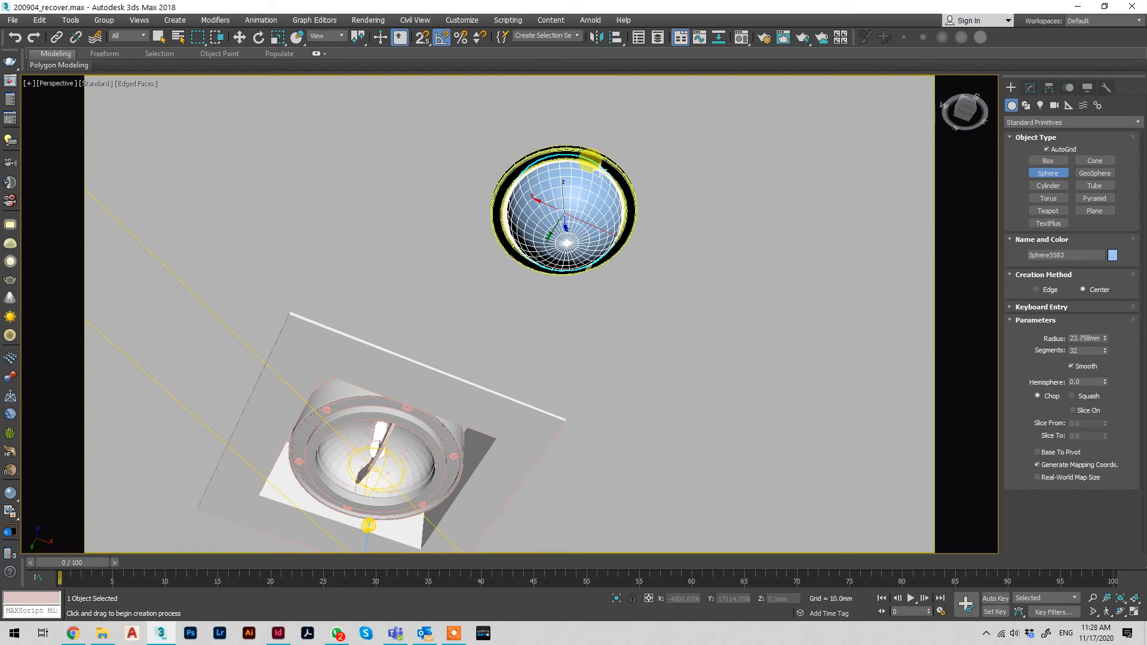
left_click(1027, 87)
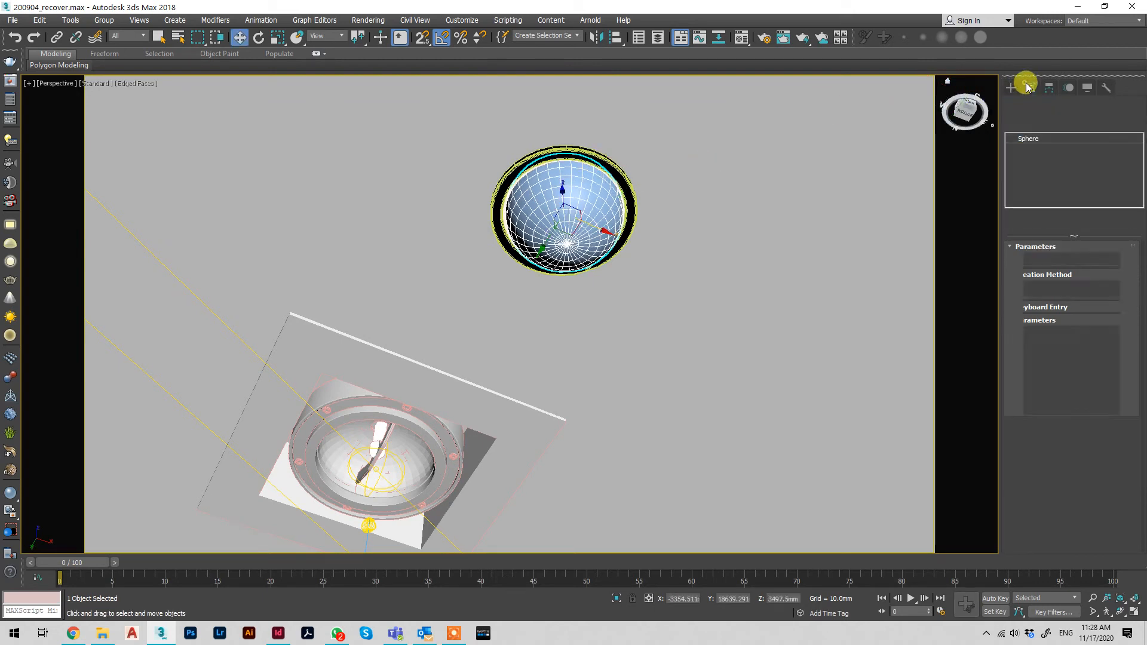
type("25")
key("Return")
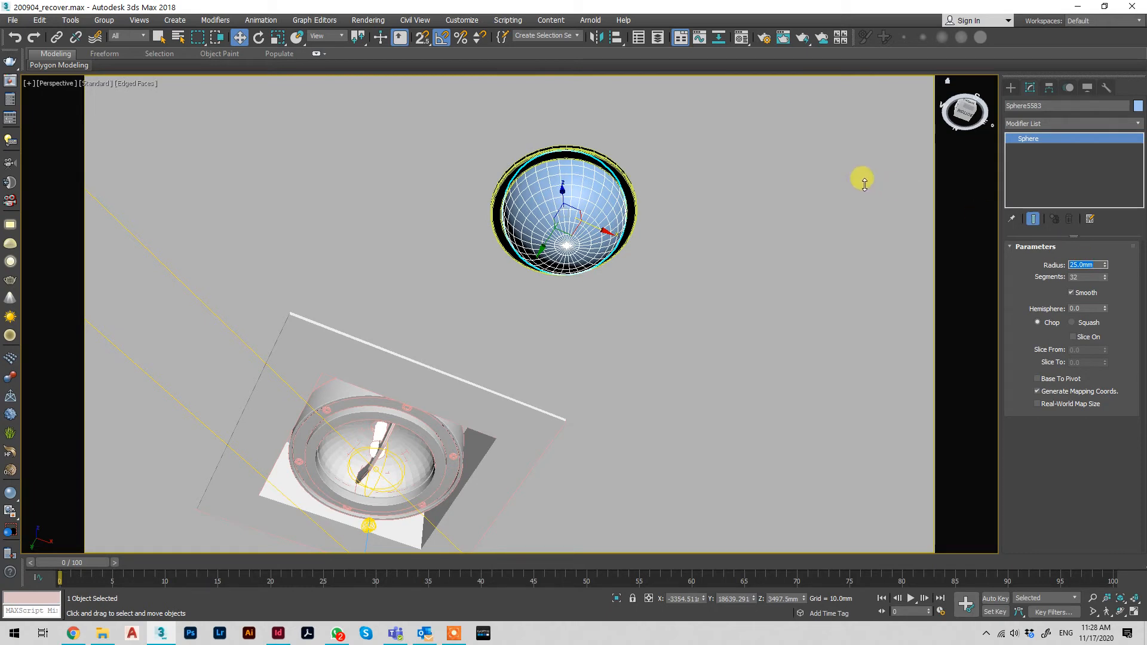
Shift the sphere off the light disc and align it back to the disc centre to centre in X and Y only
left_click_drag(595, 229, 638, 246)
left_click(614, 38)
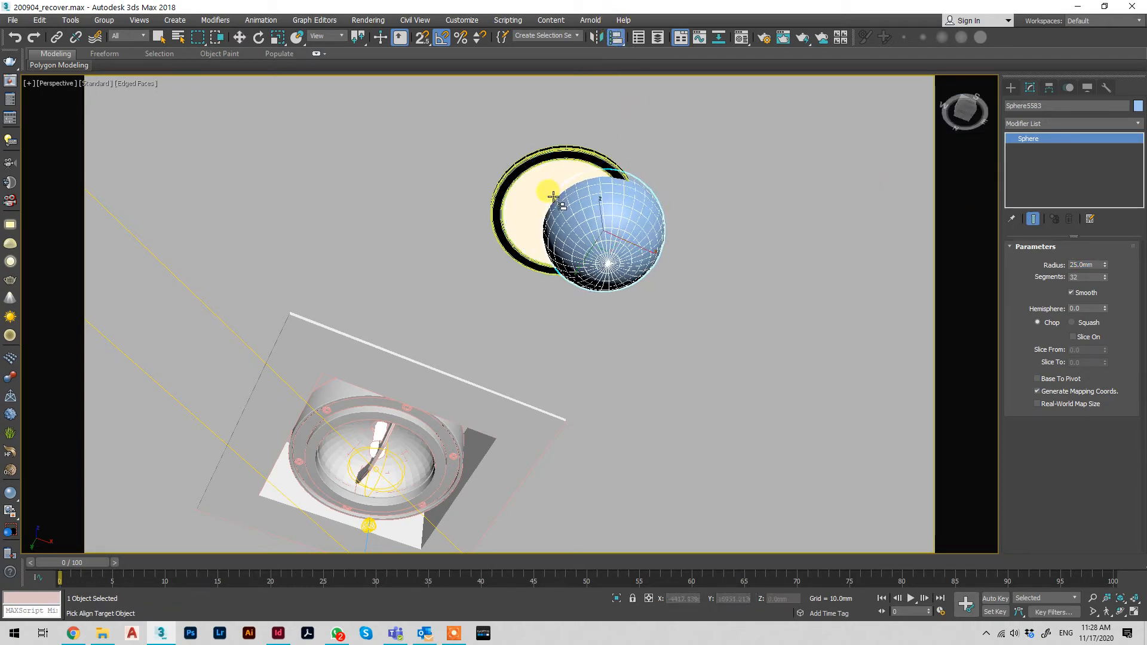
left_click(537, 183)
left_click_drag(582, 202, 748, 195)
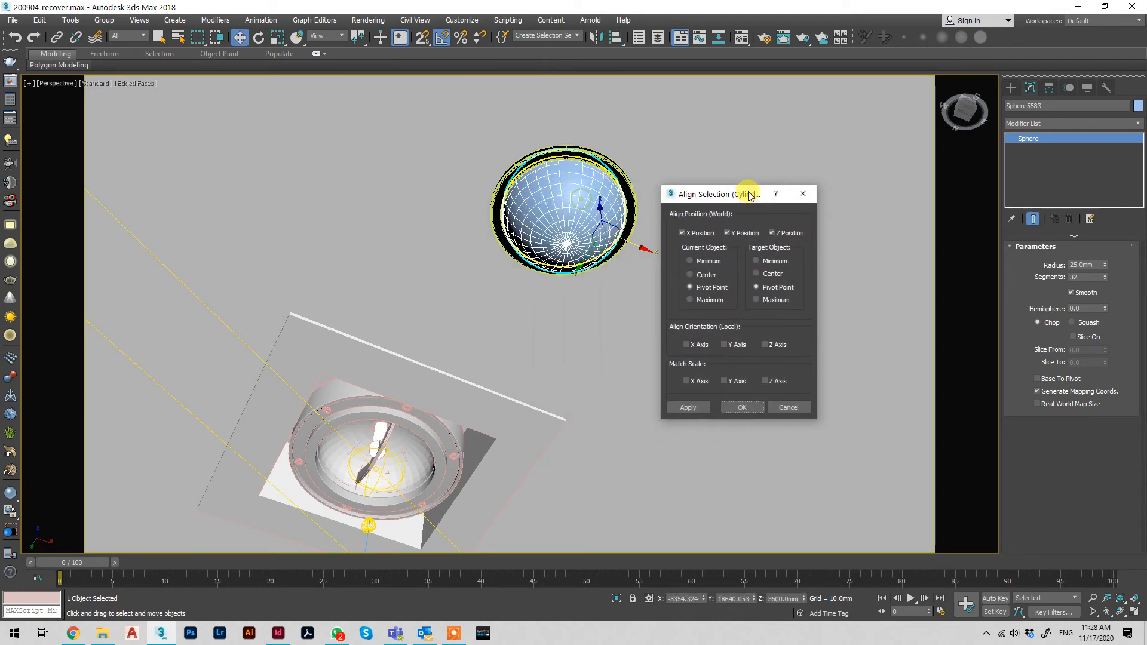
left_click(773, 236)
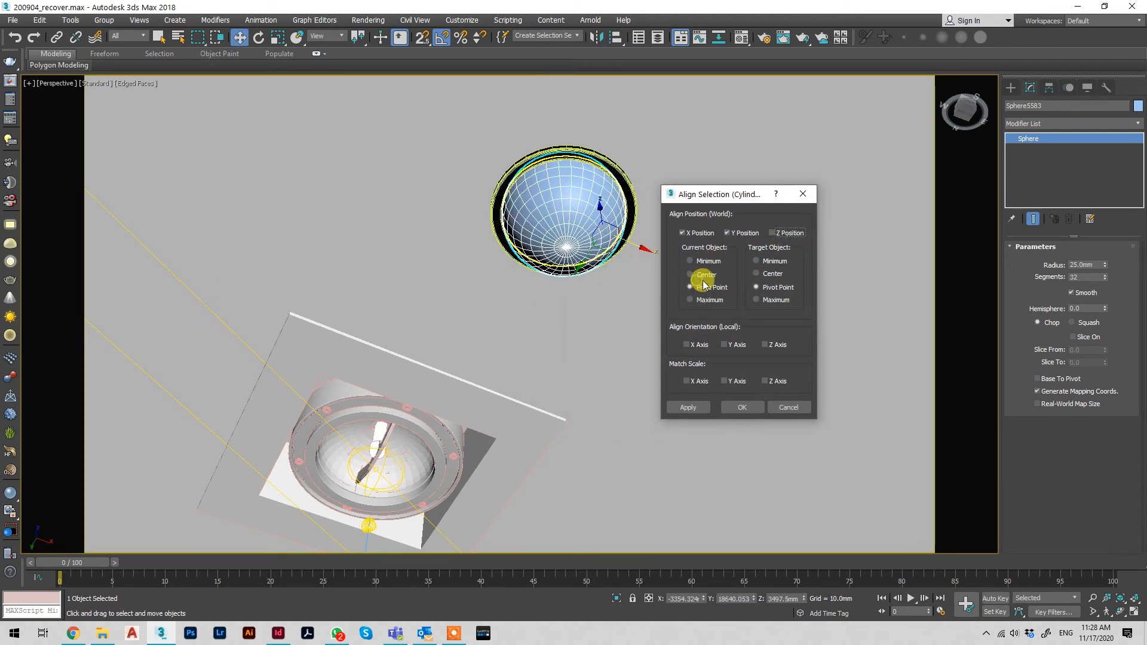
left_click(758, 274)
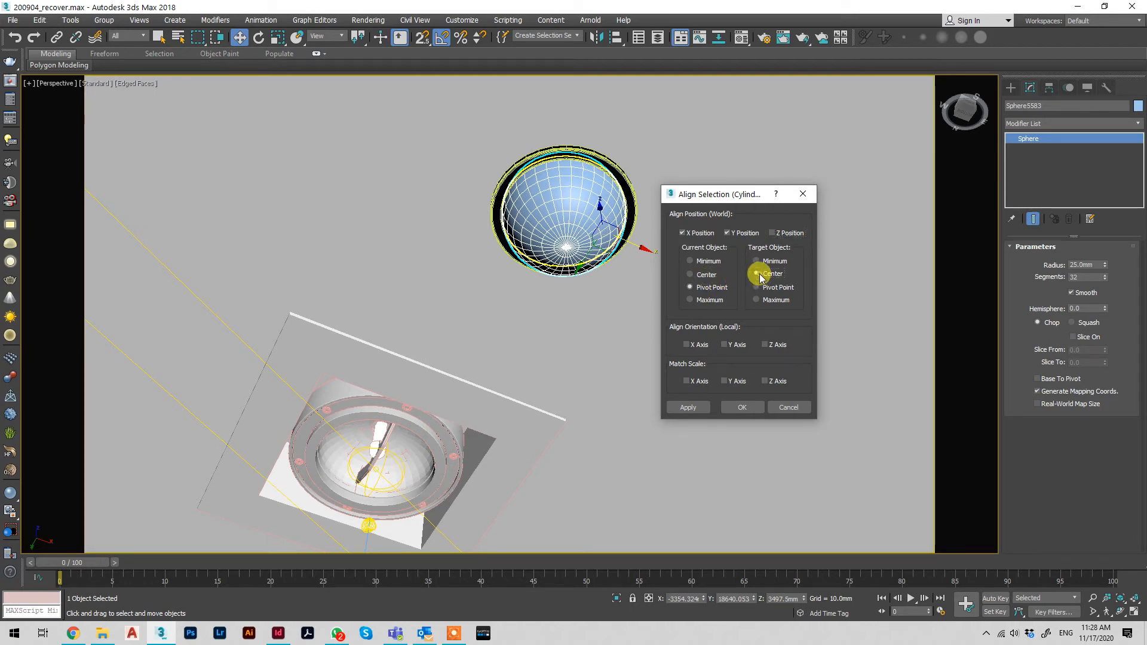
left_click(708, 273)
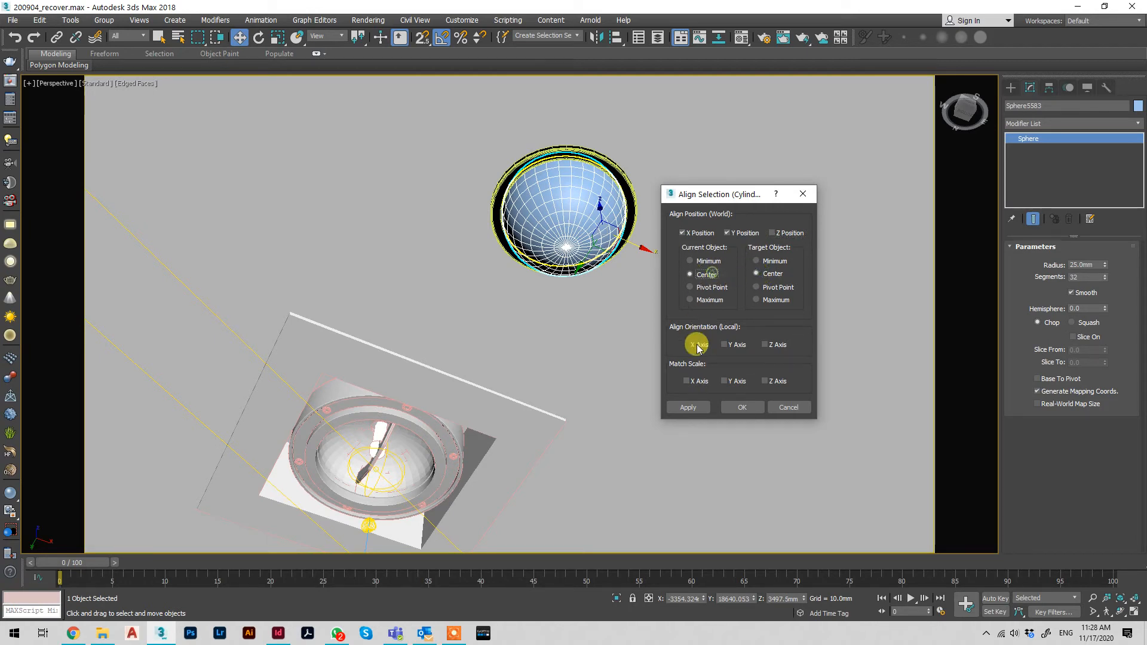
left_click(700, 405)
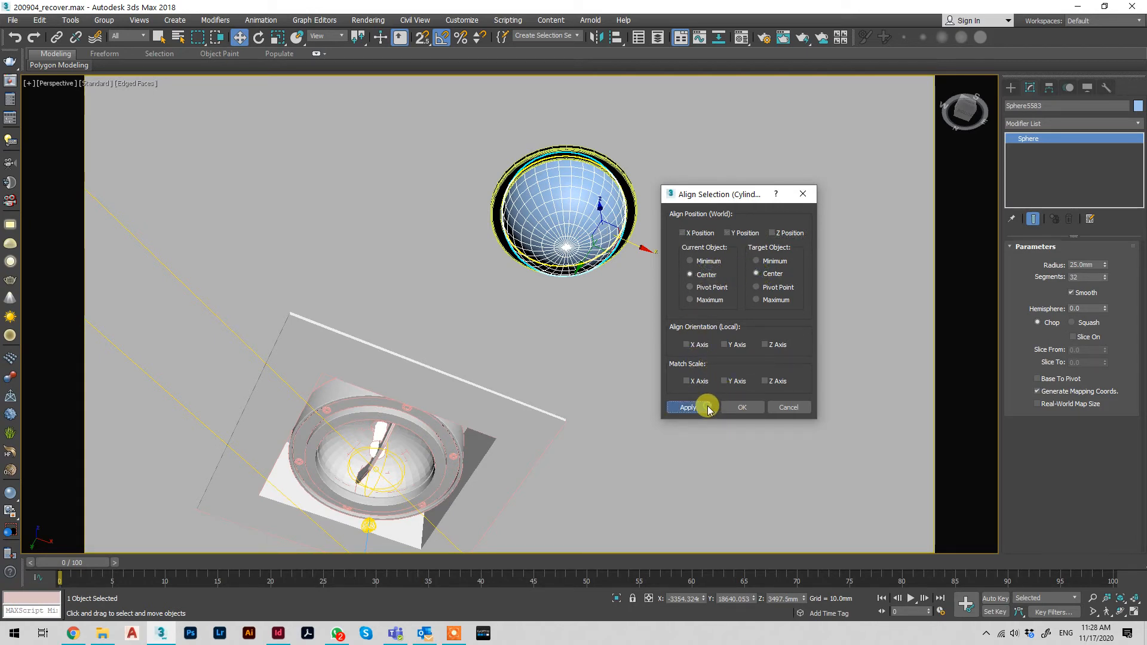
Align the sphere's centre in Z with the light disc's maximum
left_click(779, 238)
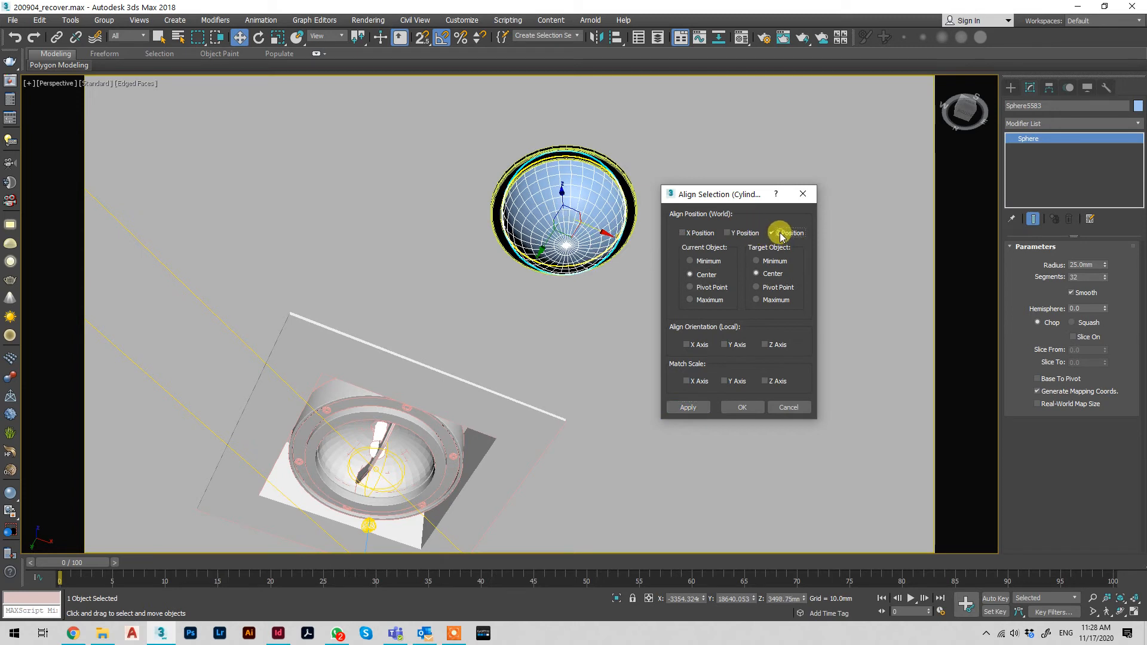
left_click(770, 300)
left_click(743, 407)
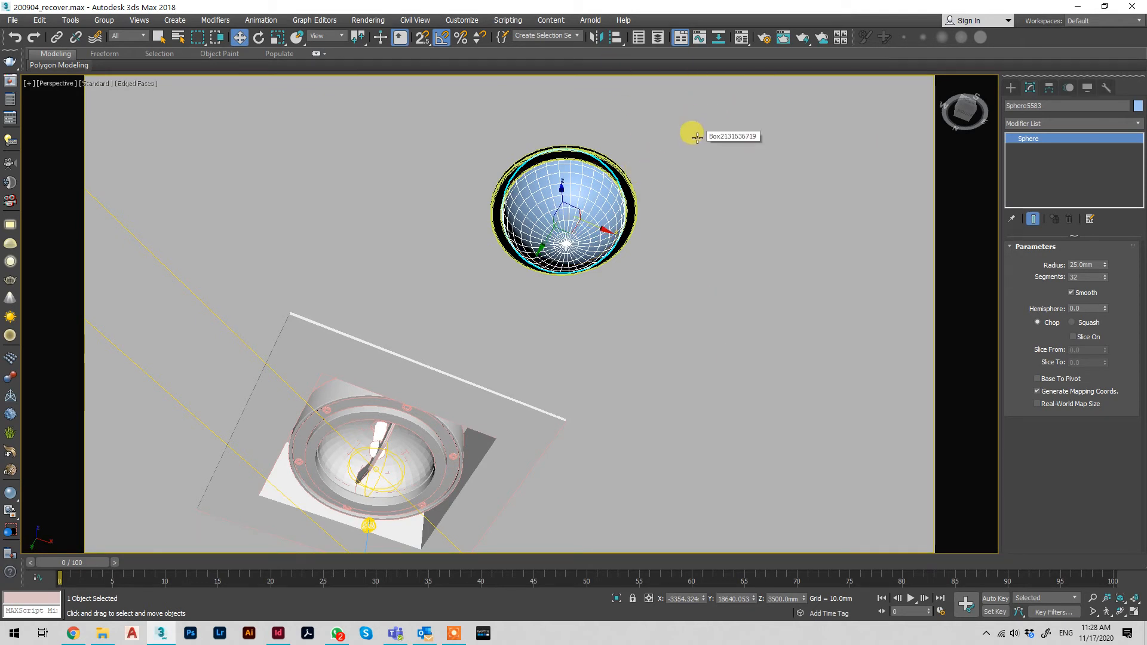
Add a Slice modifier to the sphere and set its slice type to Remove Top
left_click(1027, 124)
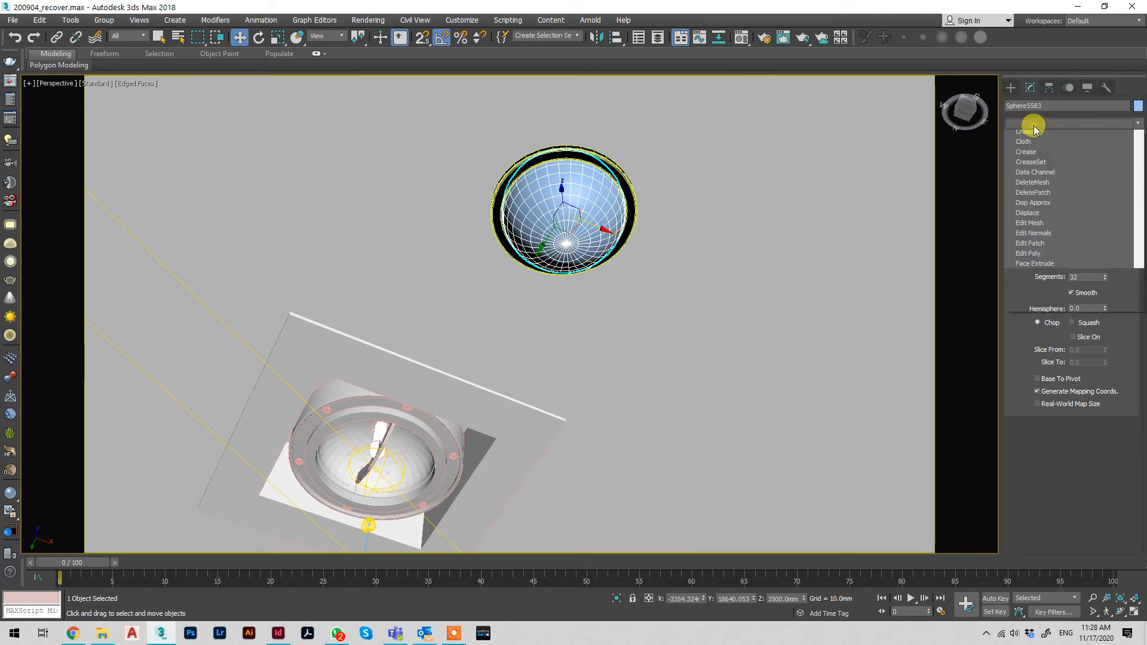
scroll(1035, 129, "down", 3)
scroll(1035, 128, "down", 15)
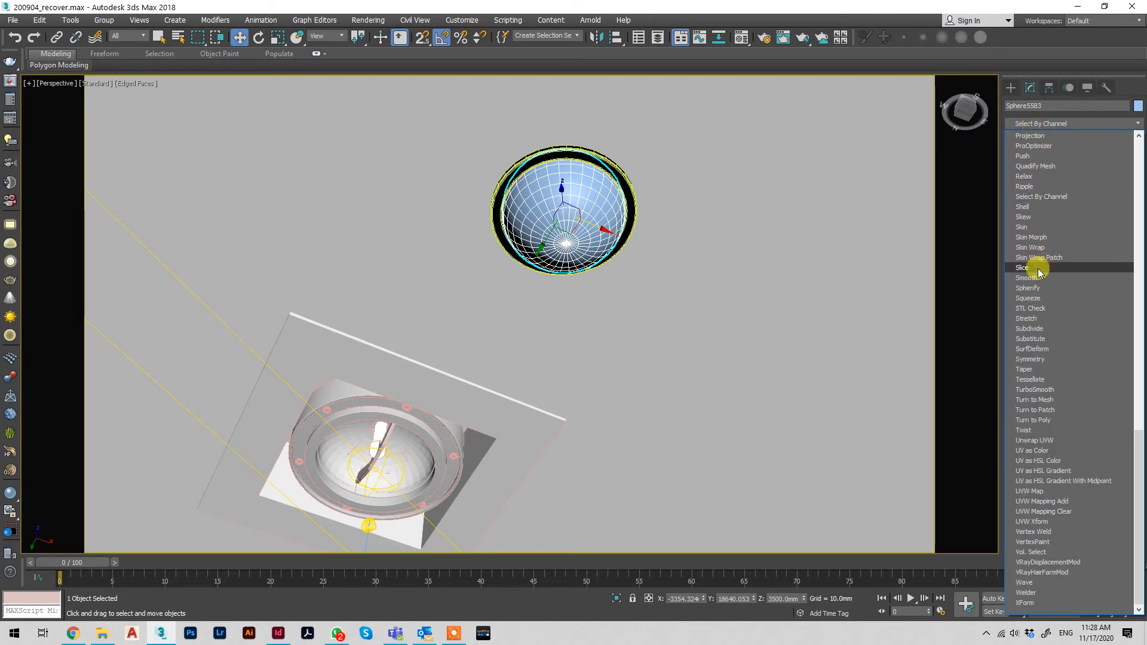
left_click(1046, 268)
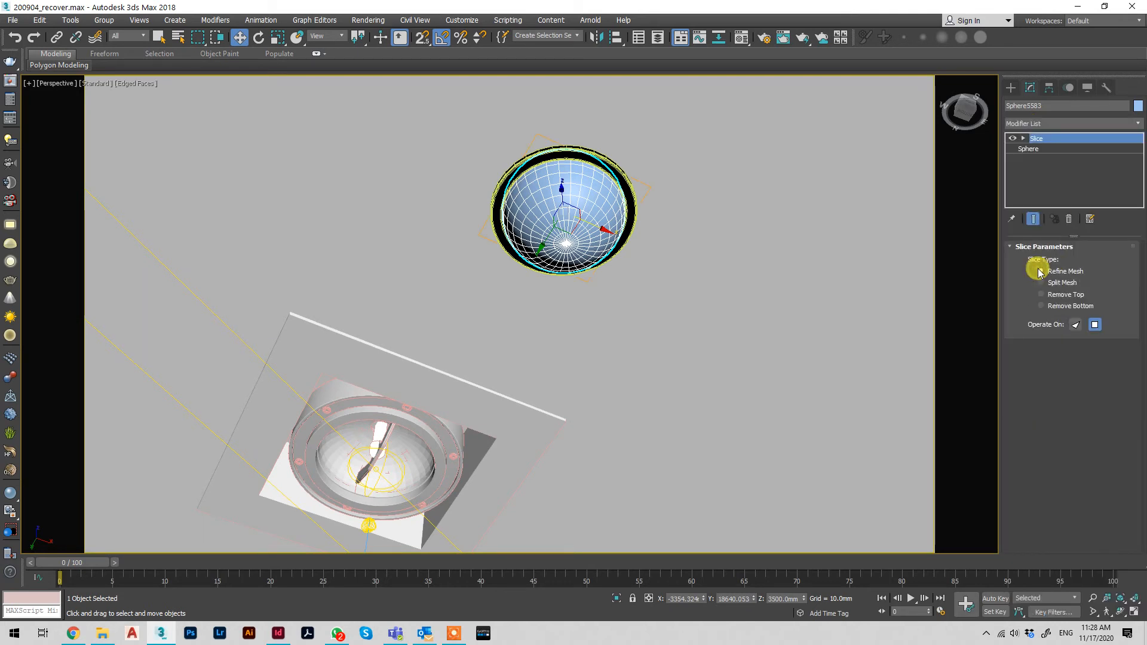
left_click(1060, 306)
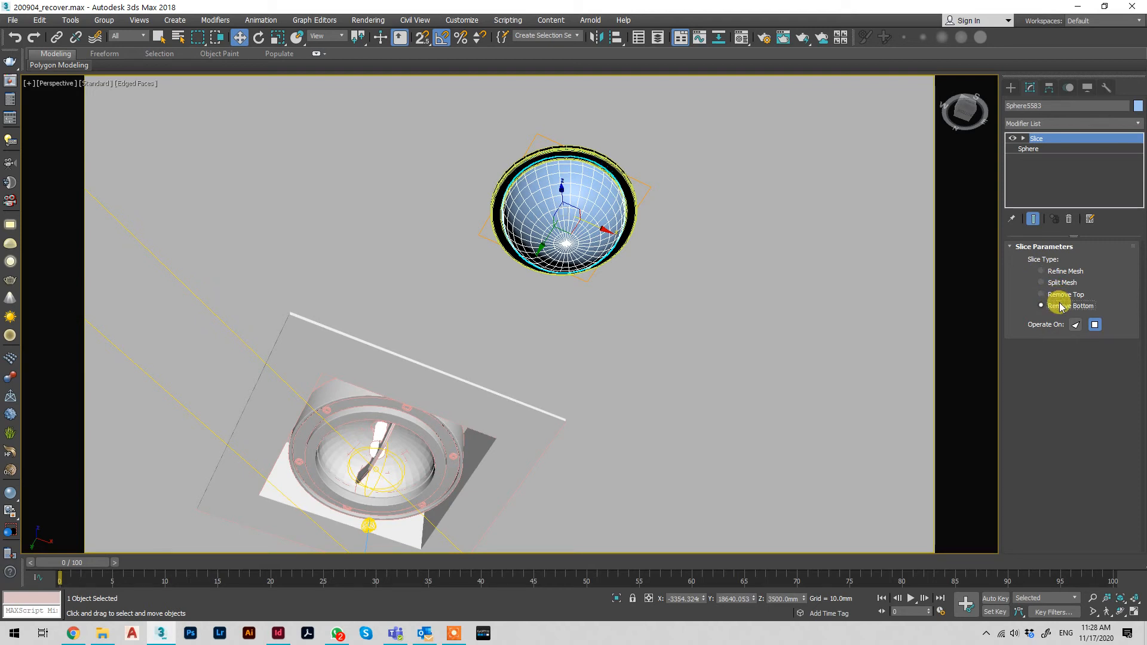
left_click(1065, 295)
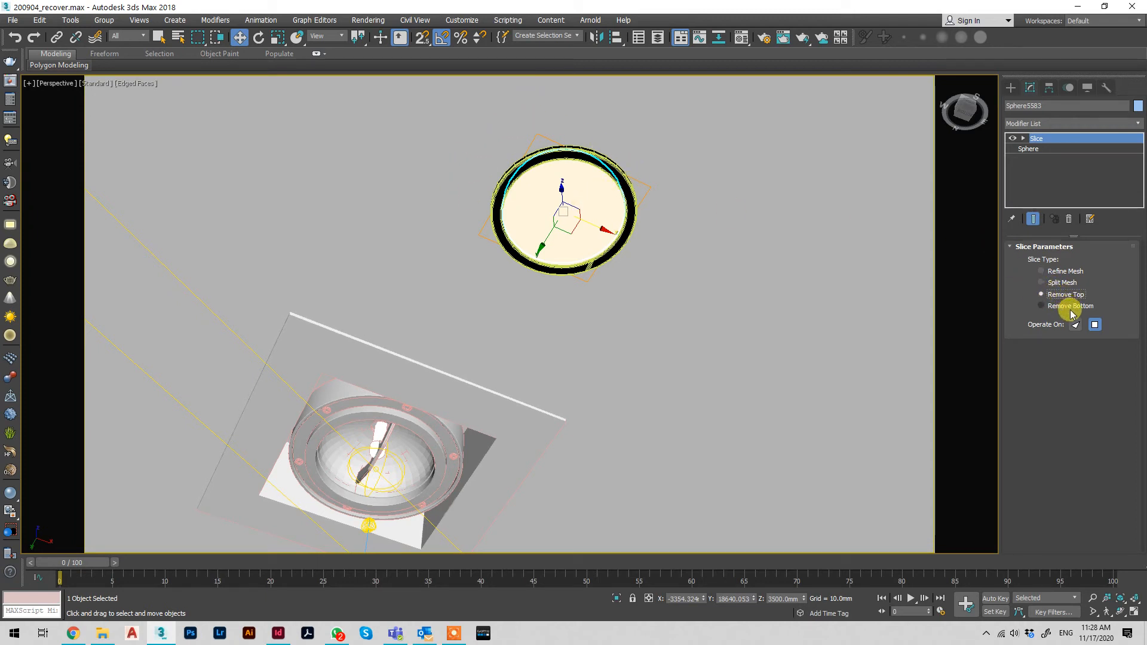
Move the light disc cylinder along Z and increase its height so it passes through the ceiling
left_click(574, 178)
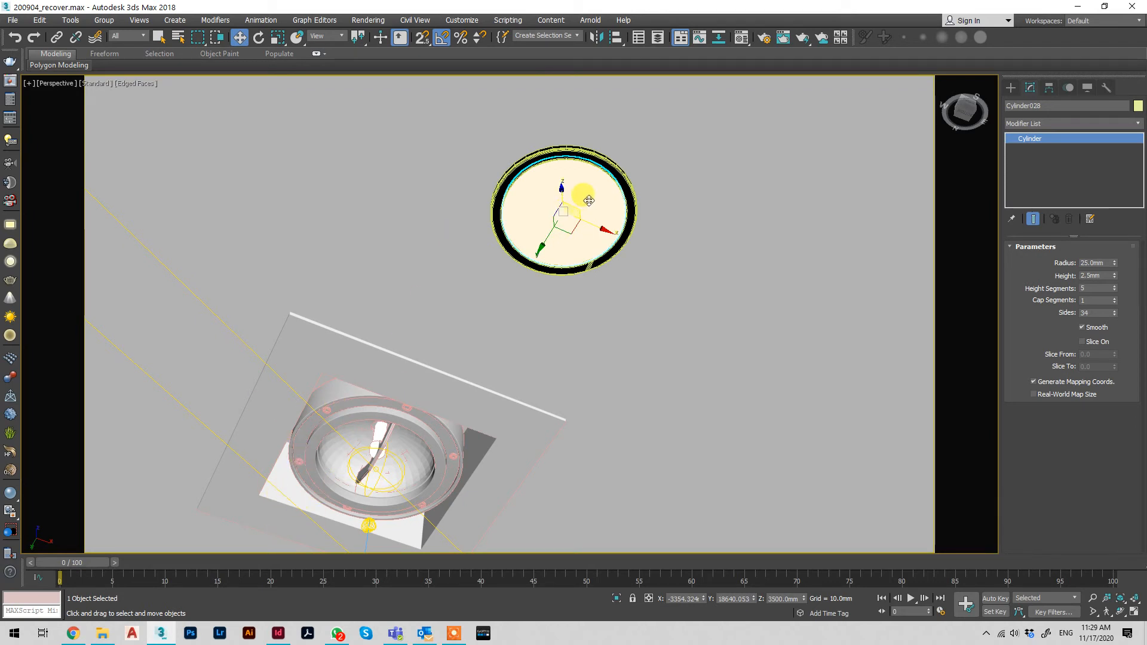
left_click_drag(565, 201, 567, 183)
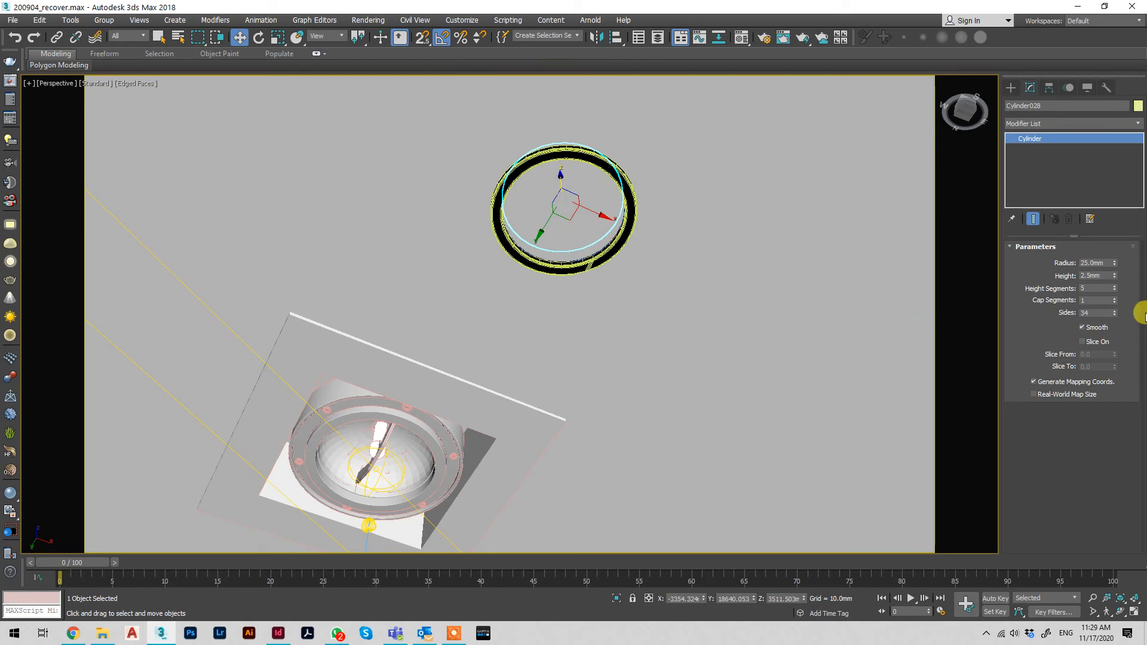
left_click_drag(1119, 273, 560, 146)
Subtract the lengthened light cylinder from the ceiling box with its ProBoolean to open a round hole
left_click(669, 144)
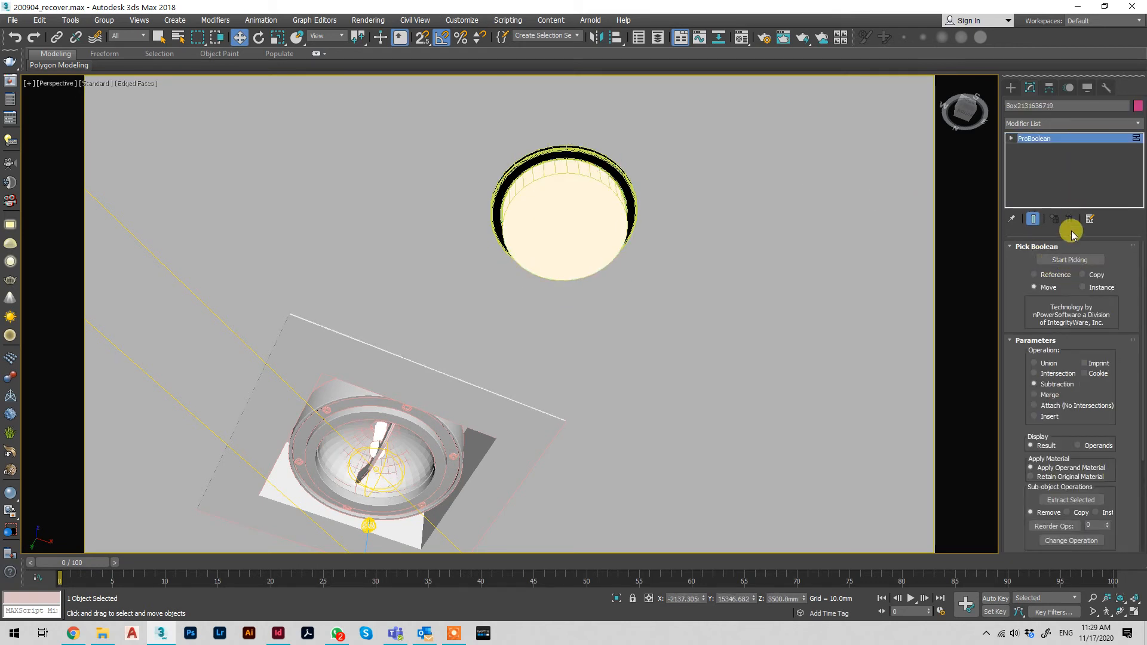
left_click(1061, 259)
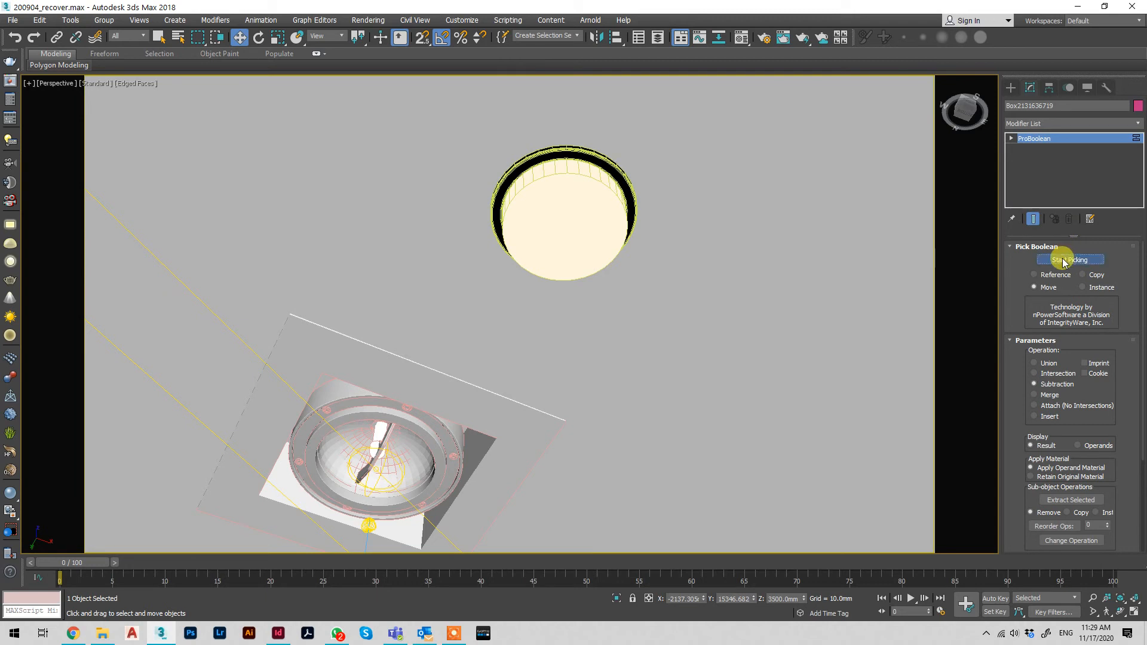
left_click(561, 192)
key("w")
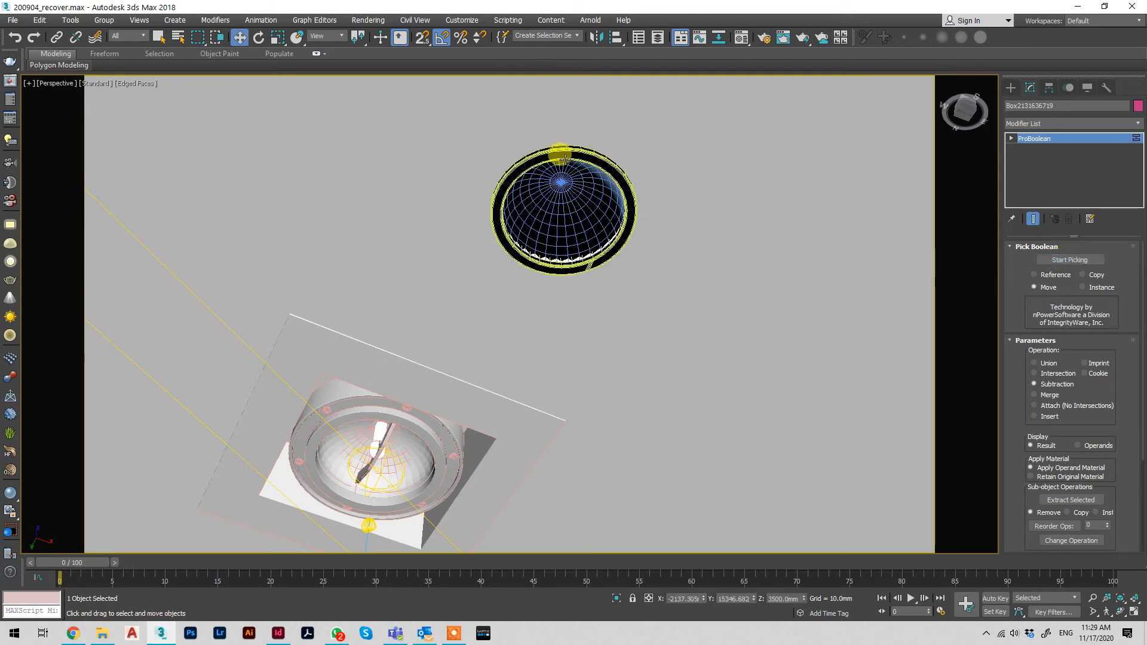
Add a Shell modifier to the sliced sphere and set its inner amount to 0.2 mm
left_click(591, 200)
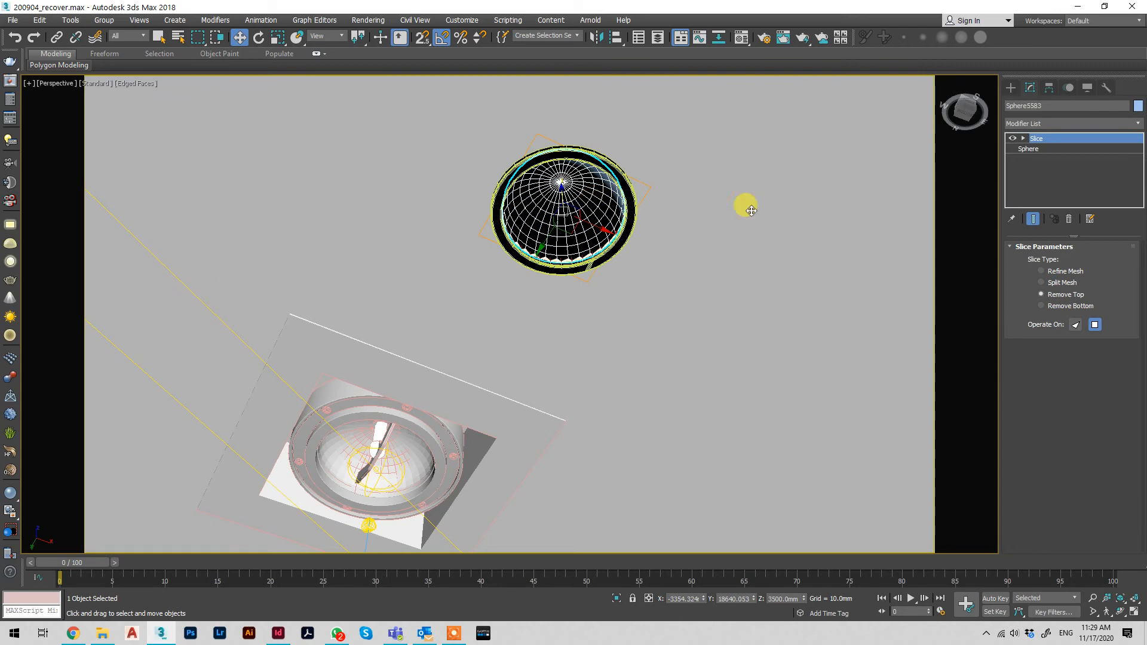
left_click(1042, 122)
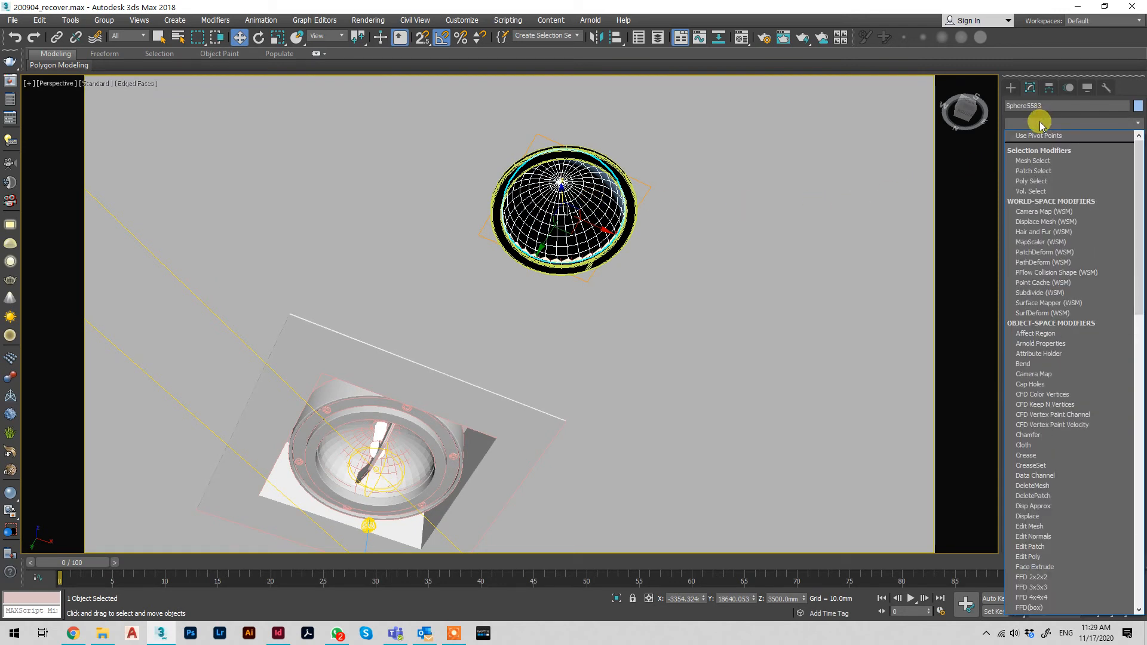
scroll(1039, 126, "down", 5)
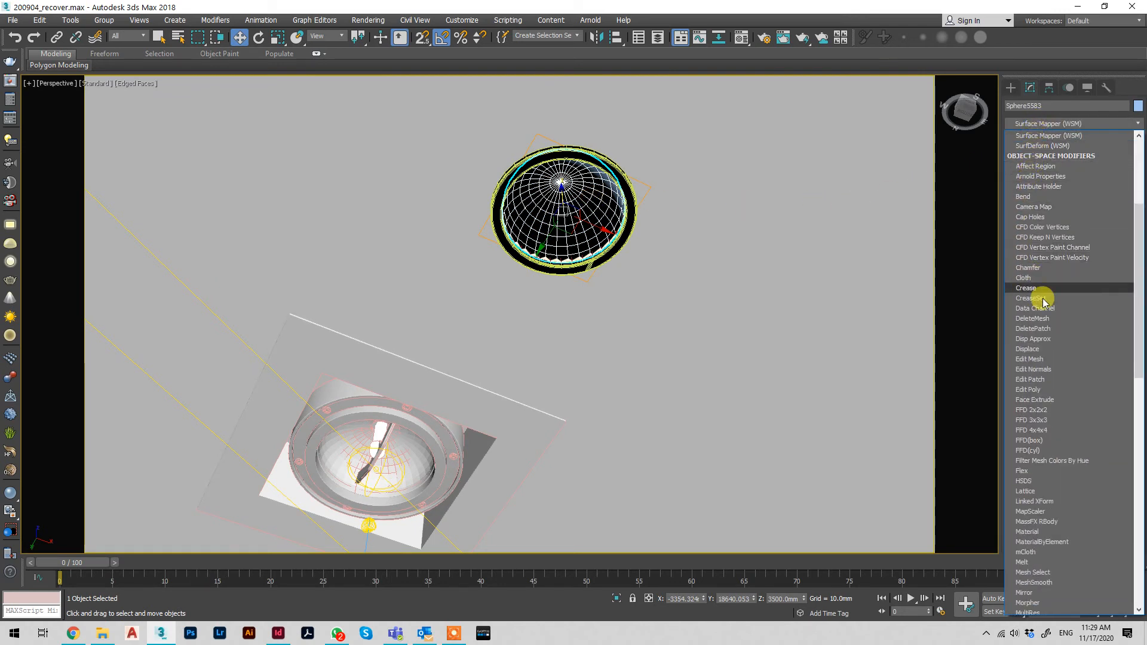
scroll(1041, 436, "down", 5)
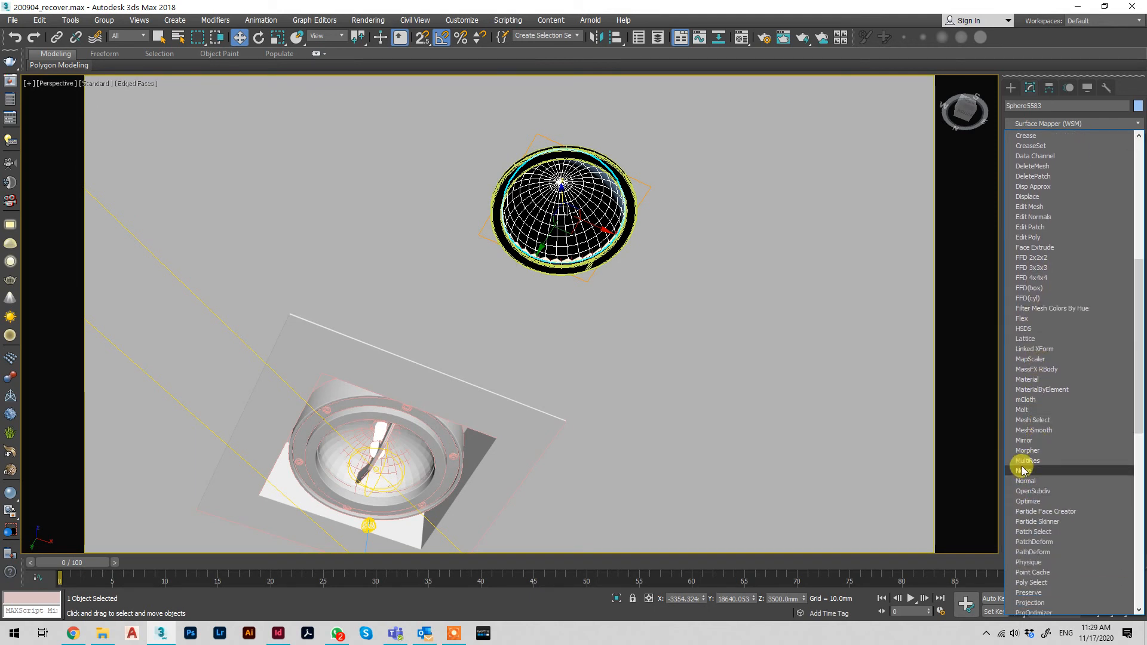
scroll(1021, 470, "down", 1)
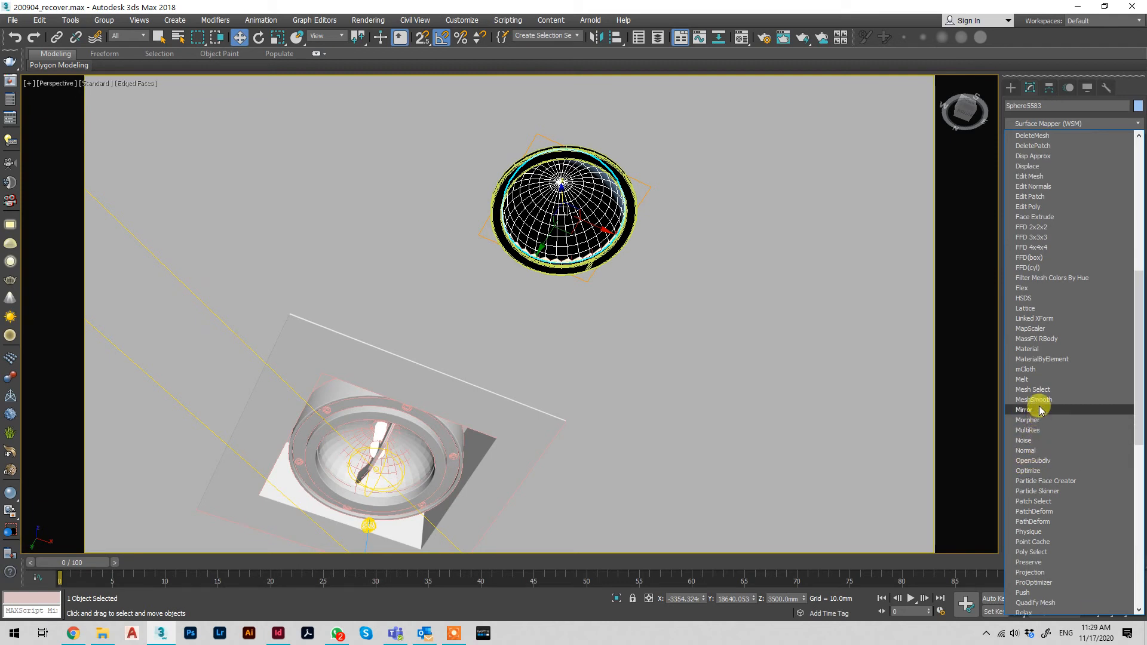
scroll(1038, 406, "down", 1)
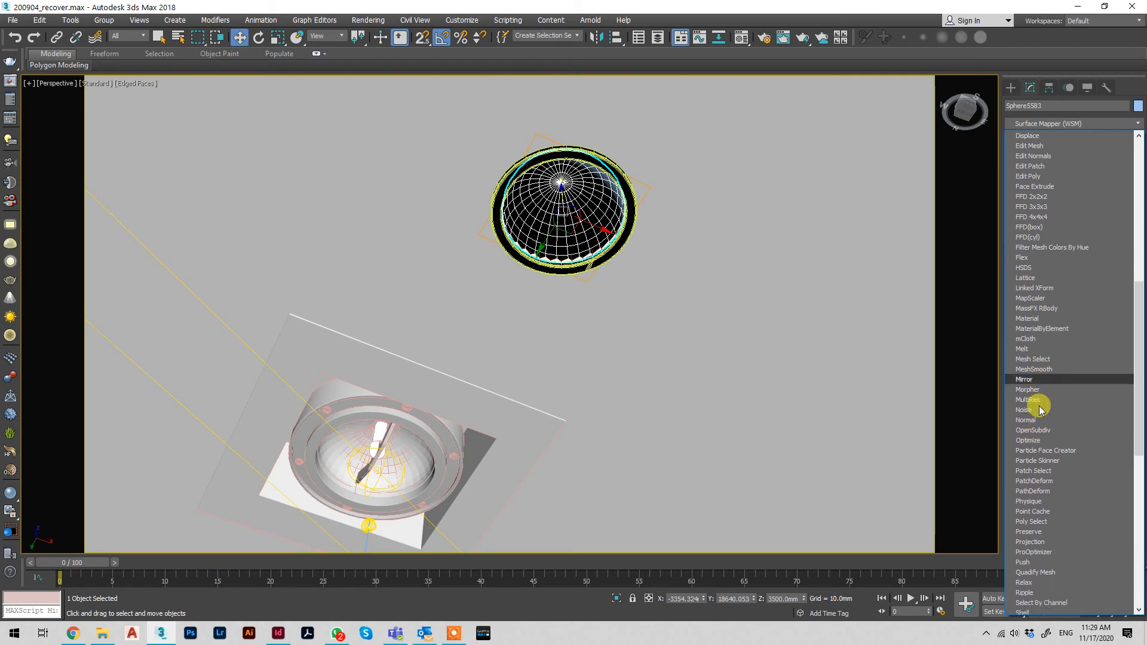
scroll(1064, 332, "down", 1)
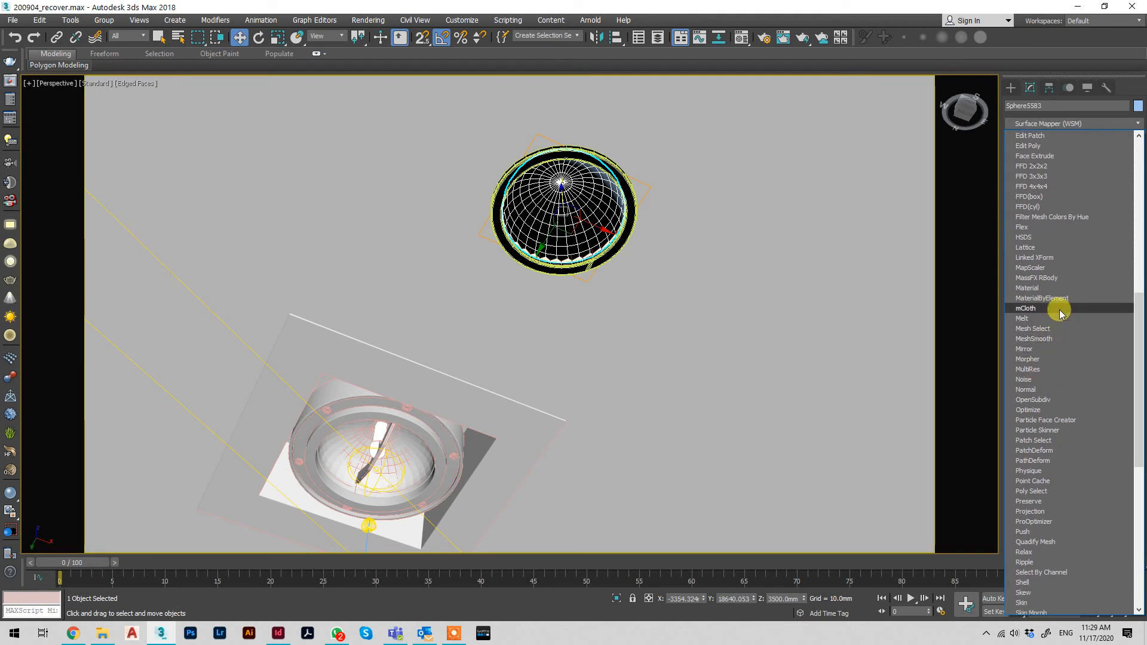
key("s")
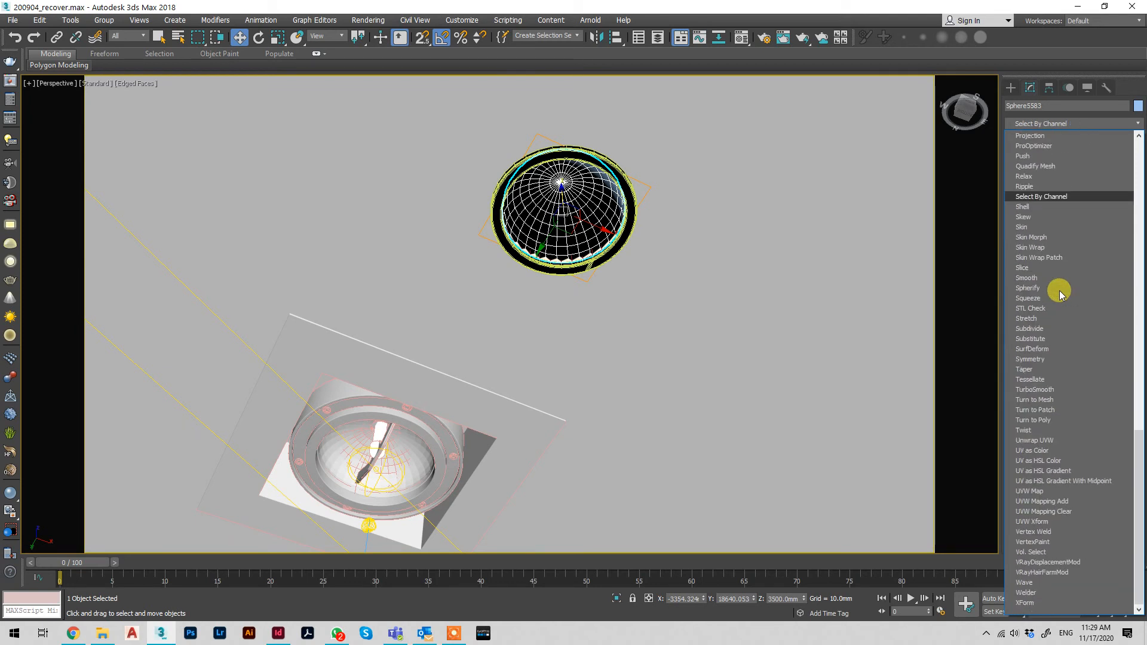
key("s")
key("Return")
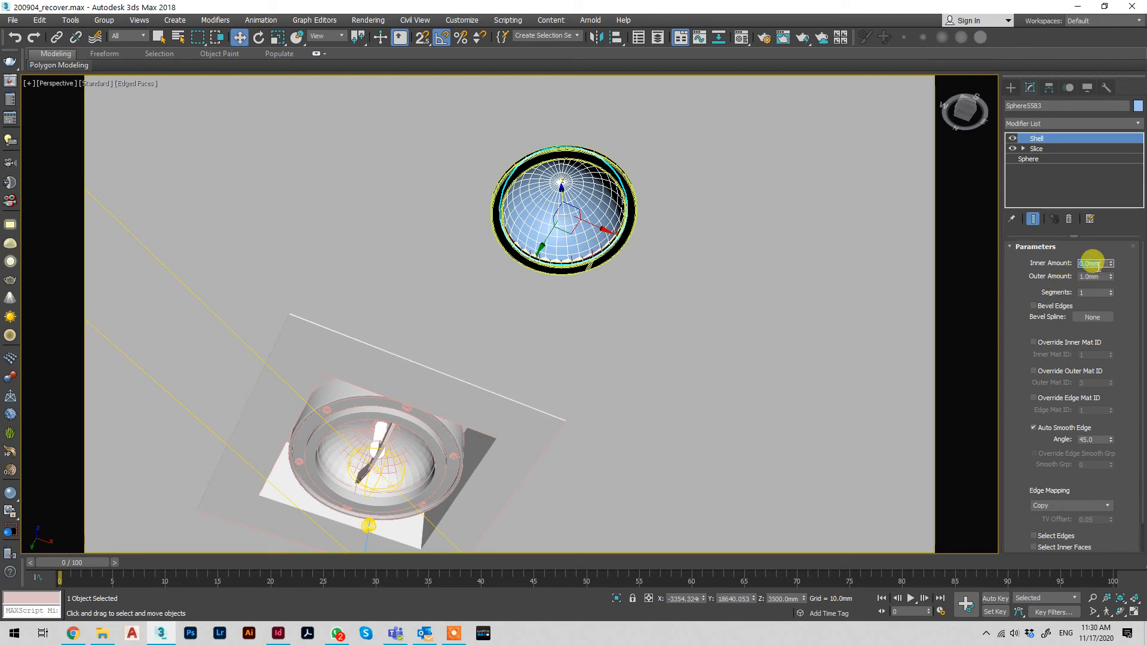
key("Return")
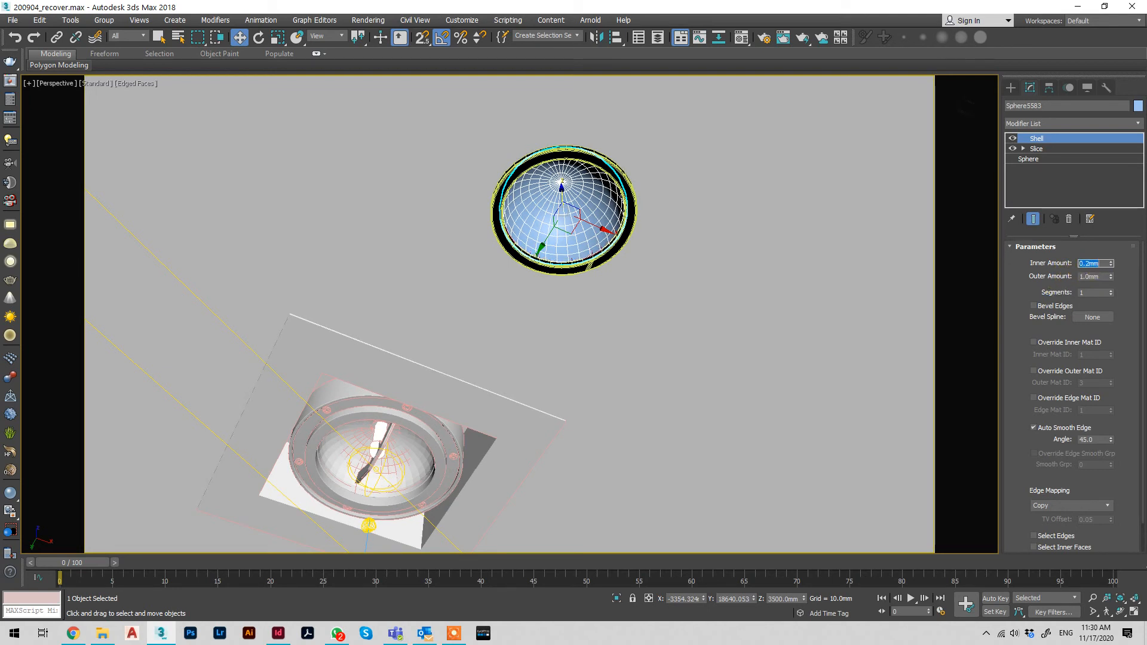
Create a bulb cylinder about 2.57 mm in radius and 19.03 mm high, extending down from the apex inside the shelled dome
left_click(730, 237)
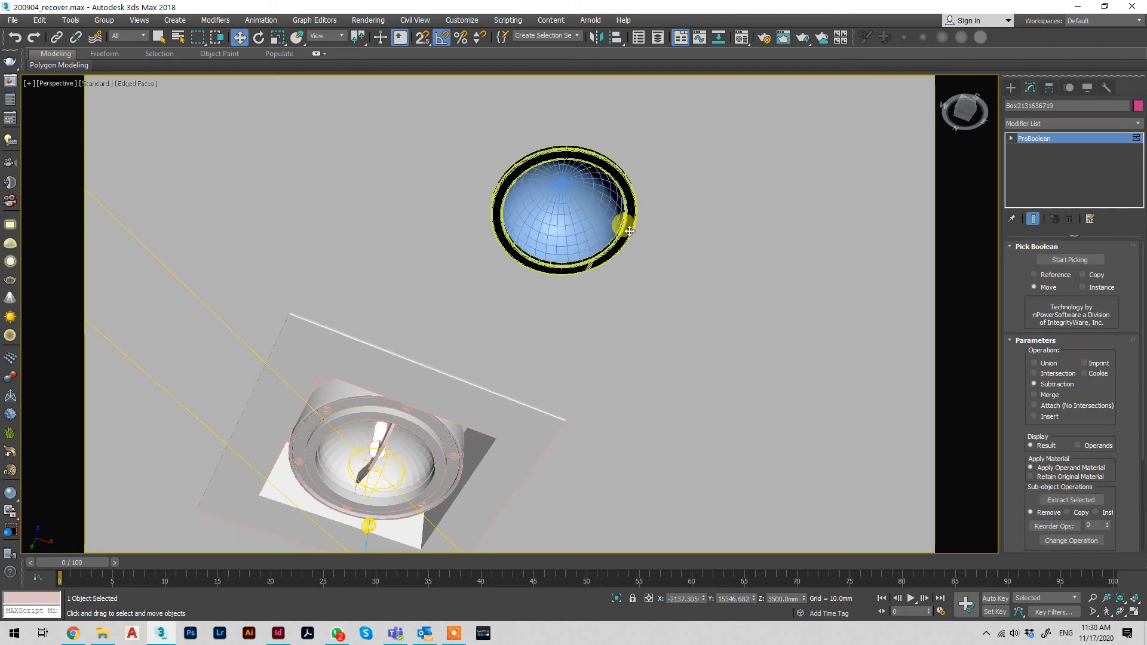
left_click(1010, 88)
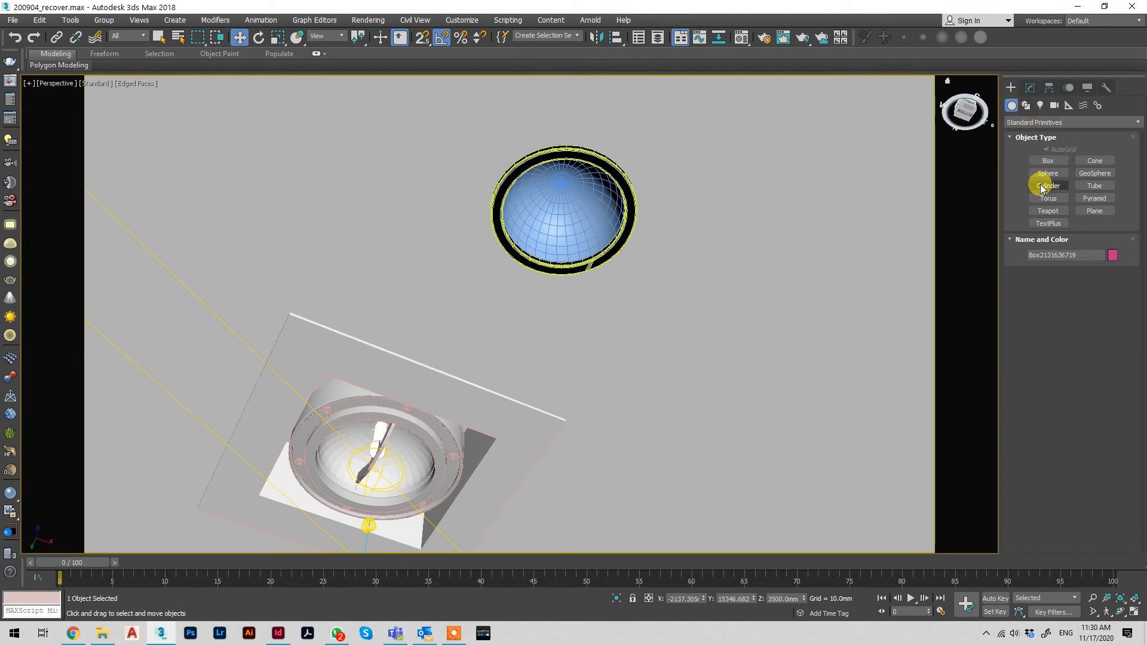
left_click(1046, 185)
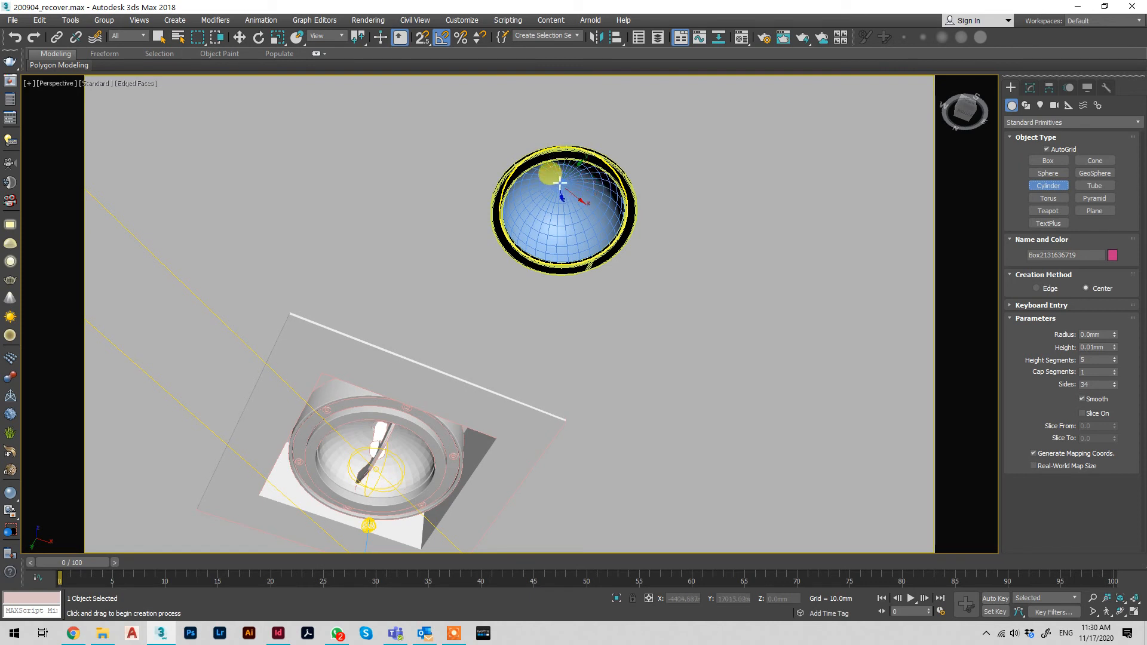
left_click_drag(562, 183, 571, 181)
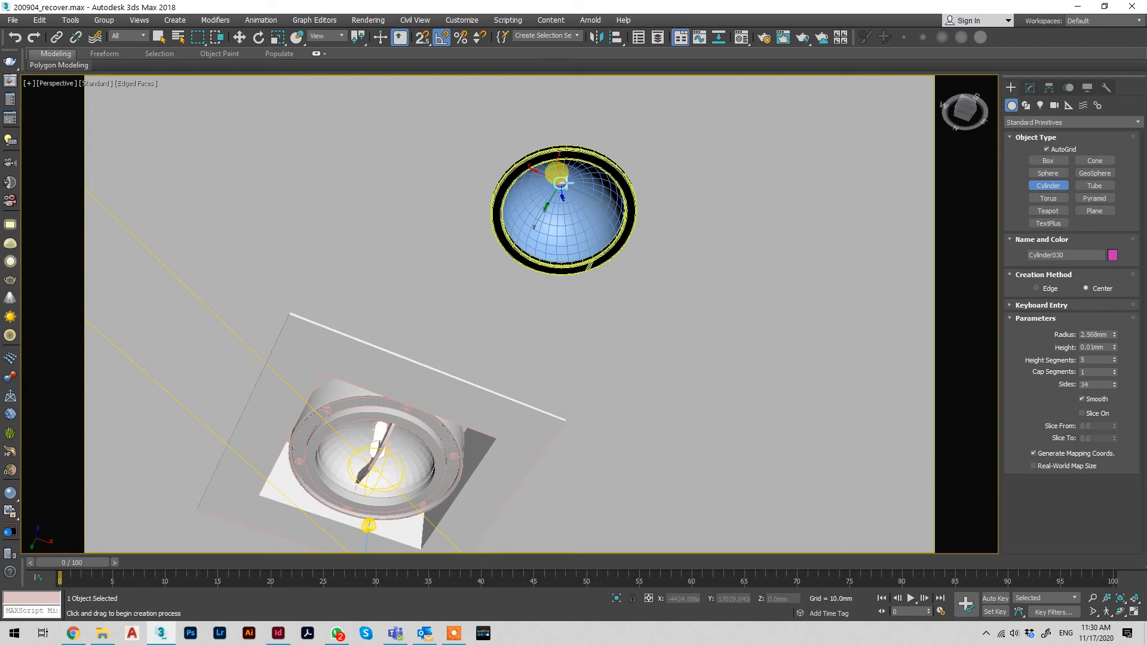
left_click(568, 221)
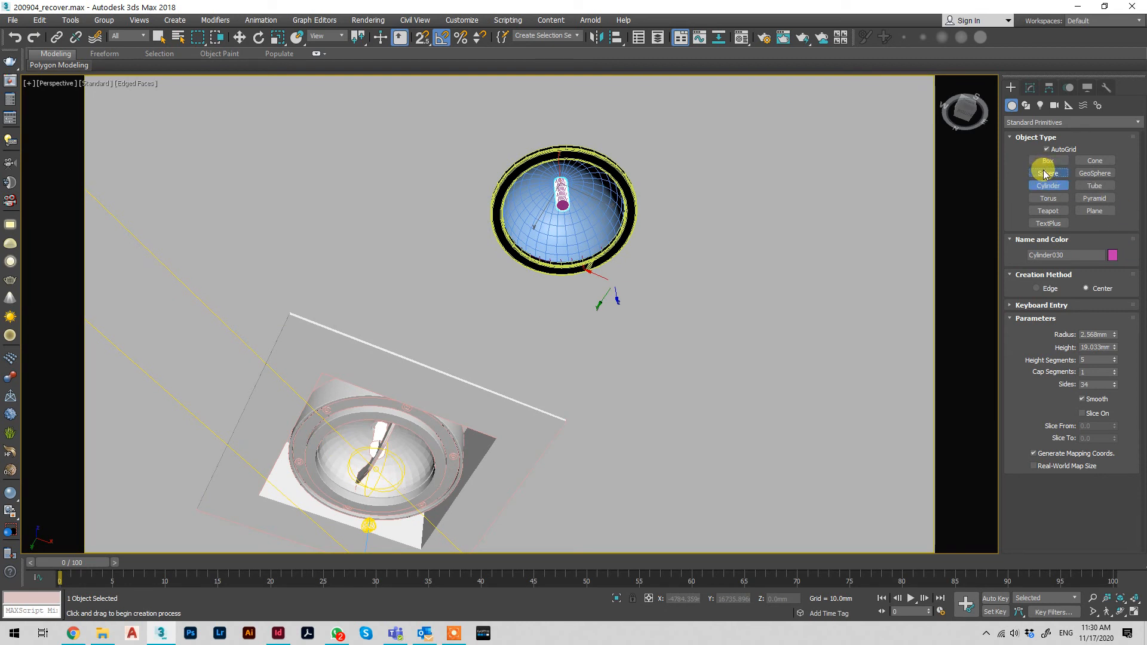
Create a small sphere at the lower end of the bulb cylinder
left_click(1046, 173)
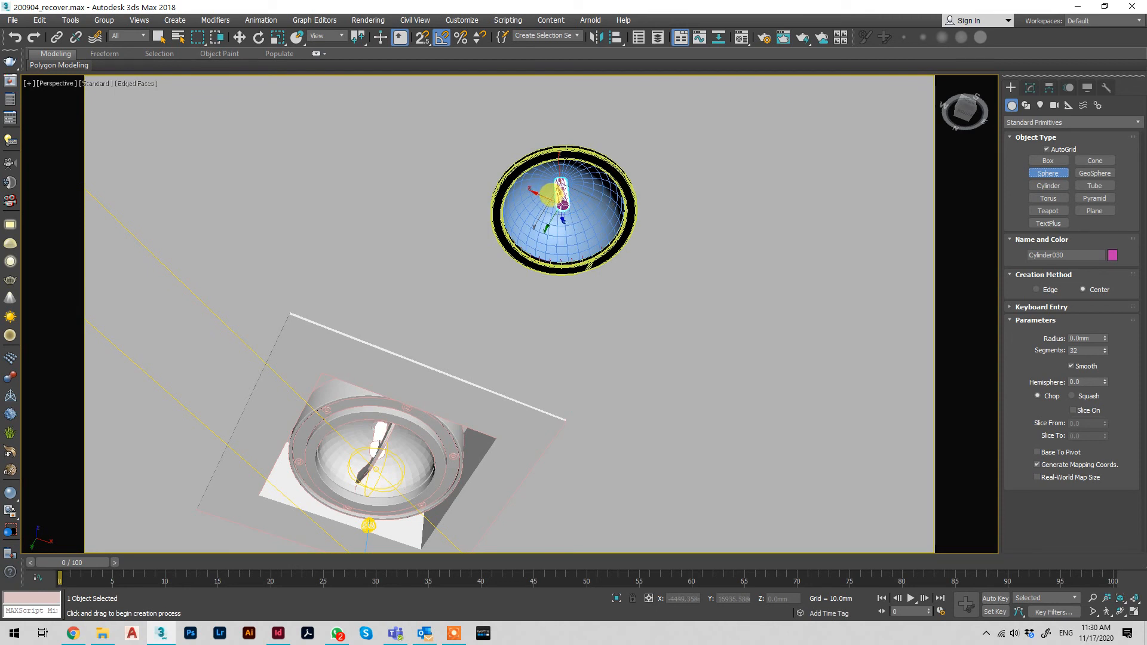
left_click_drag(562, 204, 562, 205)
key("w")
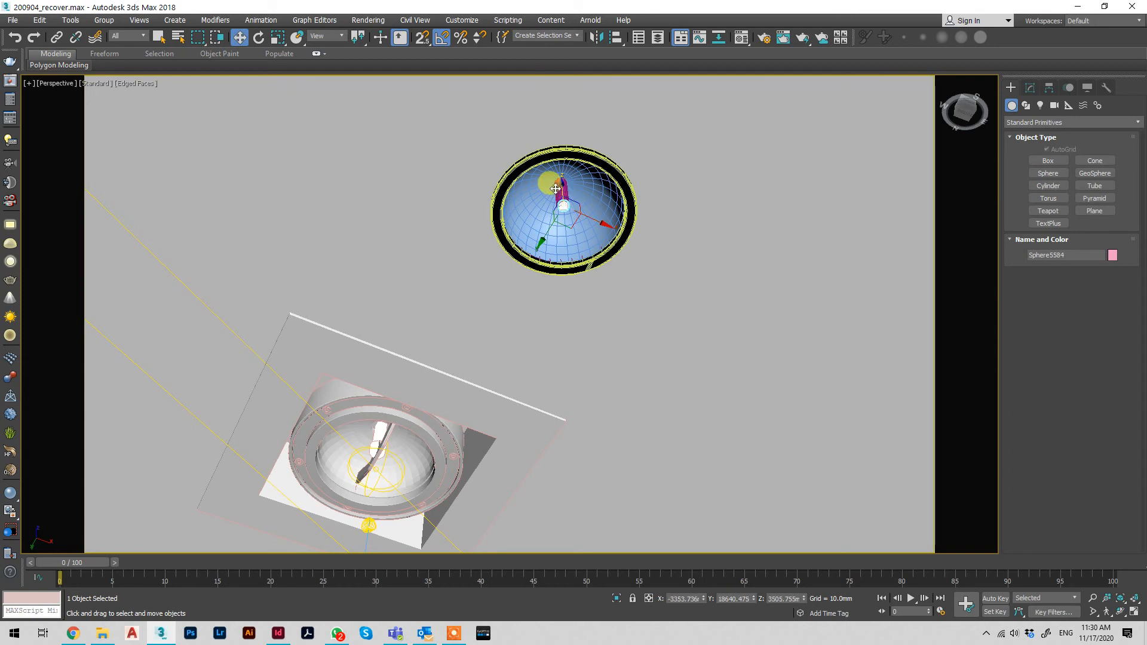
Set the bulb cylinder's radius to 2.5 mm and its height to 20 mm
left_click(560, 189)
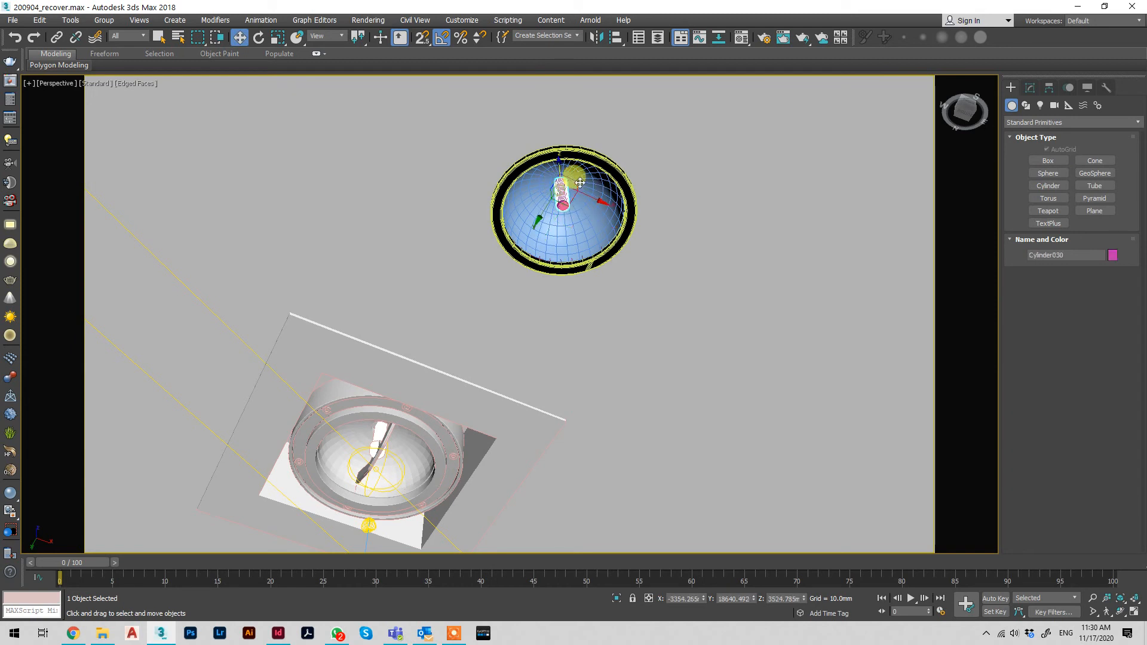
left_click(1029, 88)
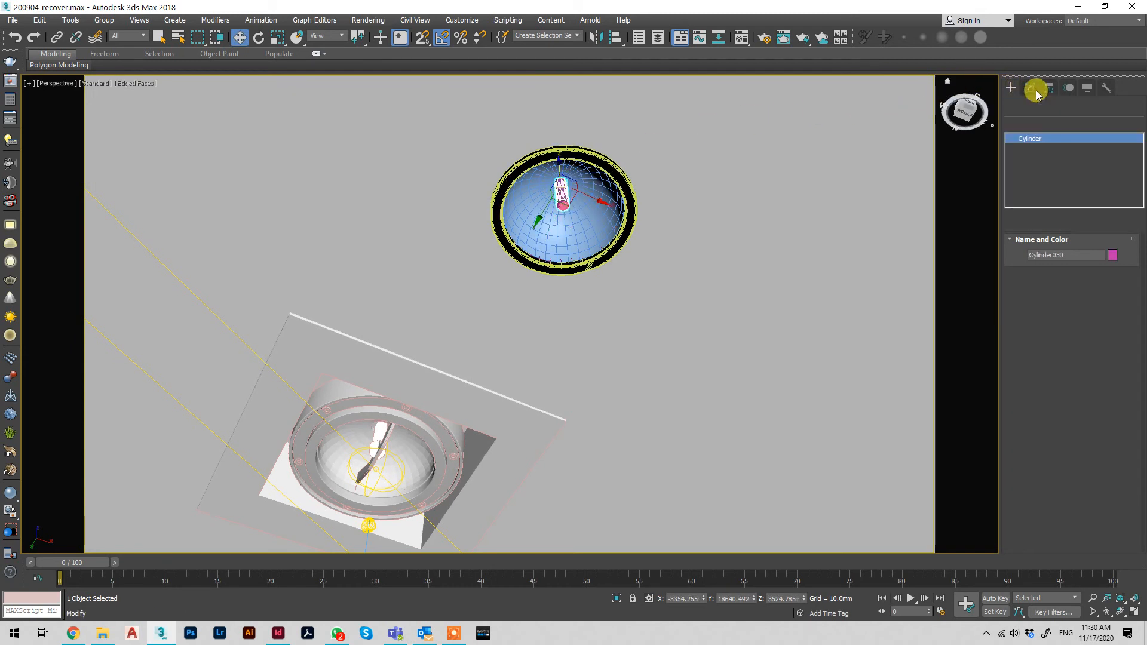
left_click(1097, 275)
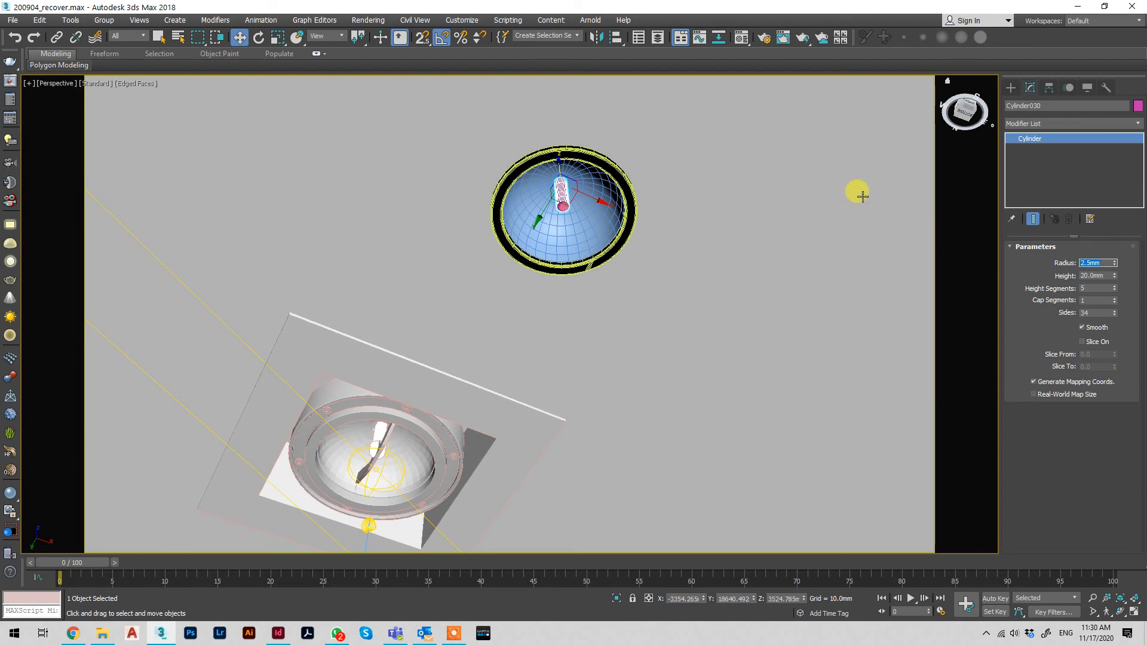
Set the radius of the small sphere at the cylinder's end to 2.5 mm
left_click(562, 208)
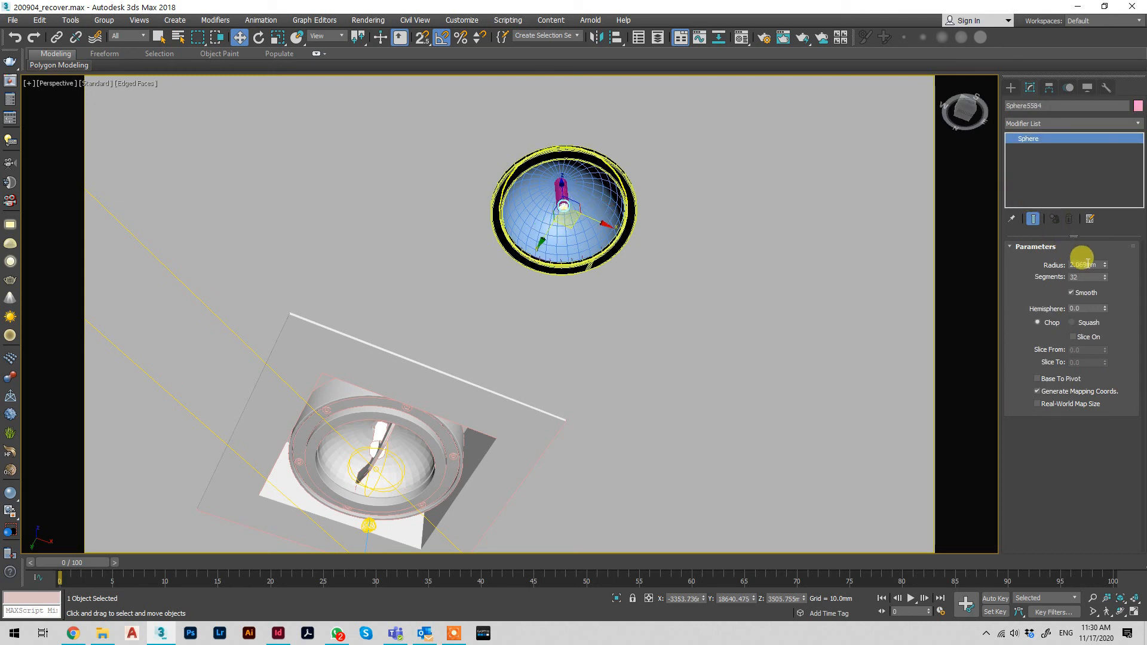
type("2")
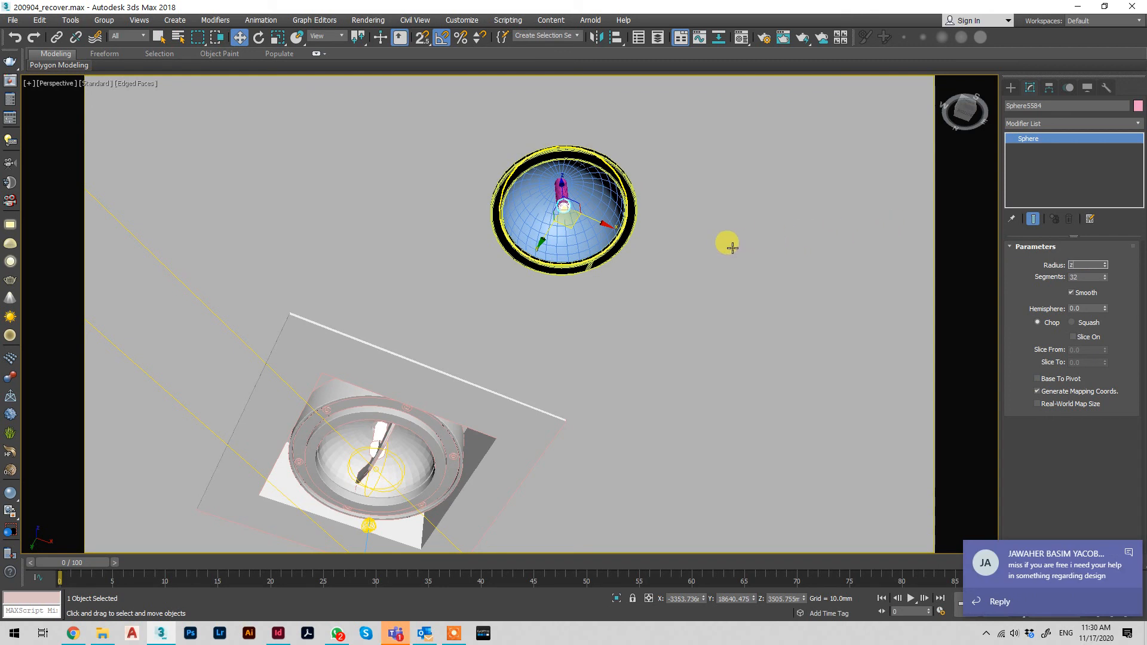
type(".z")
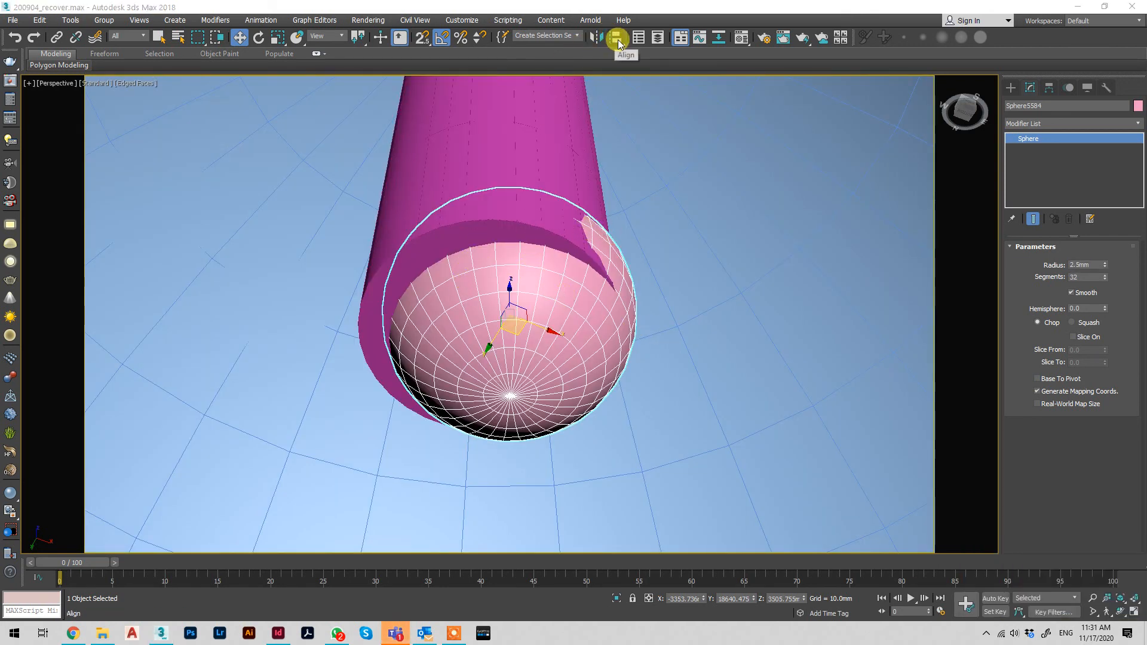
Align the small sphere to the bulb cylinder in X and Y, center to center, and apply it
left_click(615, 37)
left_click(536, 146)
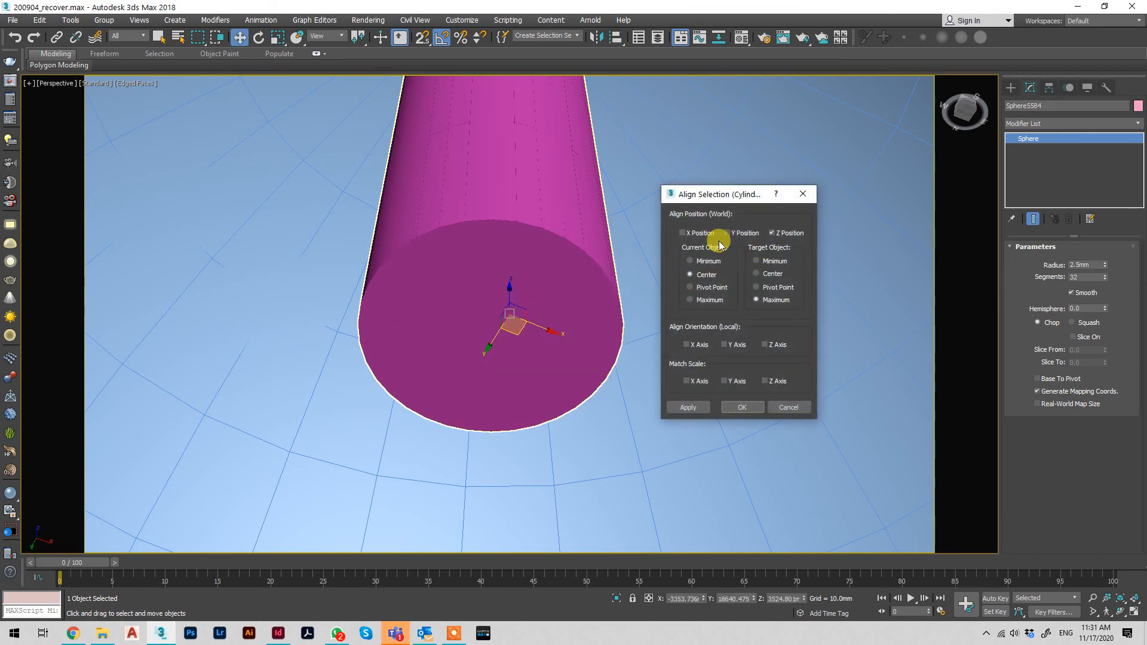
left_click(731, 233)
left_click(683, 232)
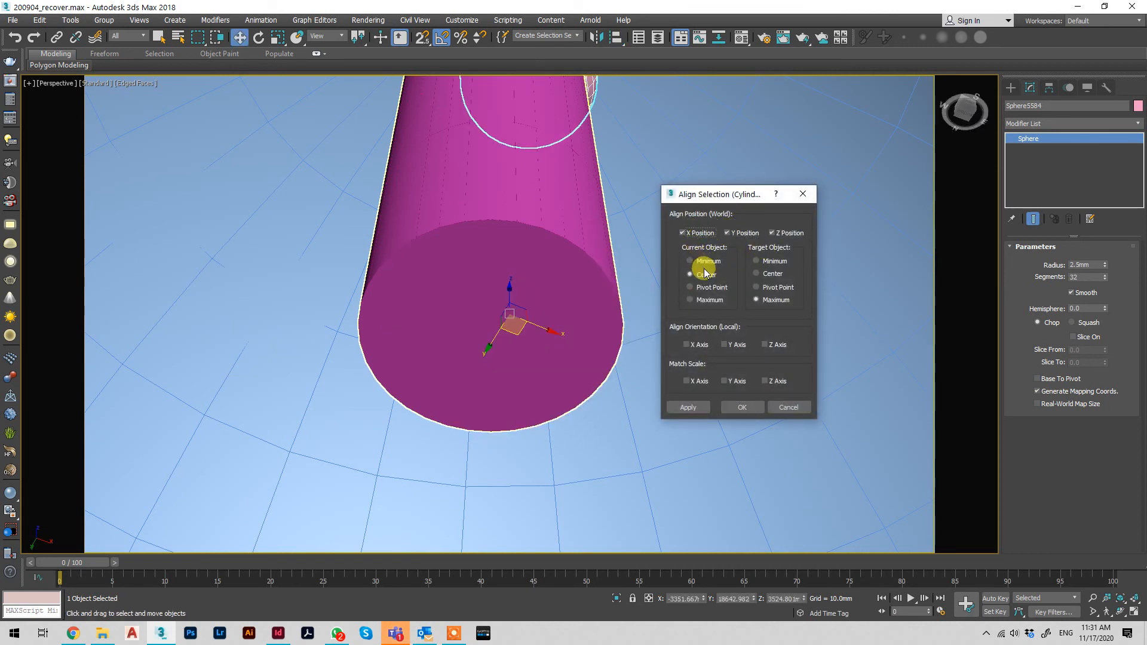
left_click(756, 273)
left_click(794, 232)
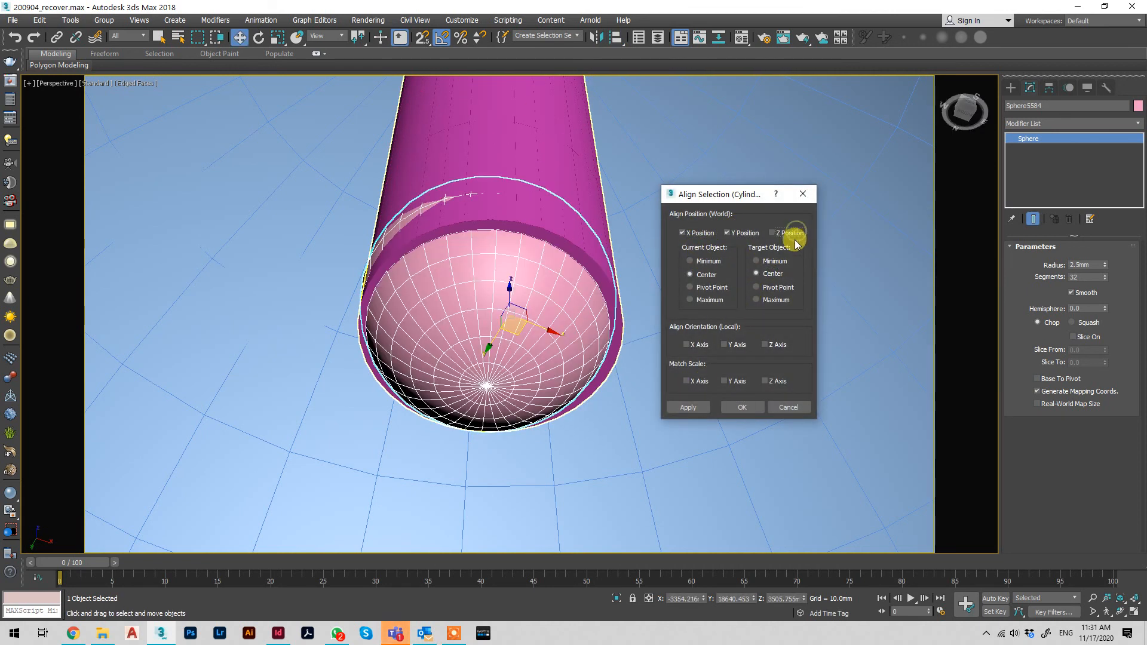
left_click(701, 403)
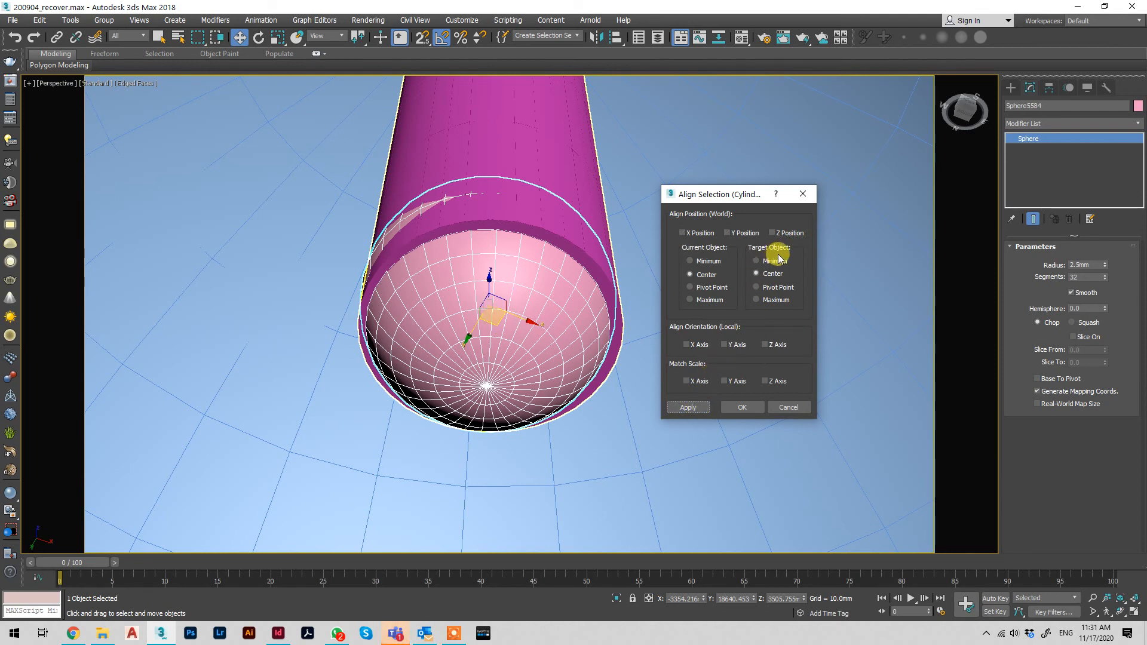
Align the small sphere's center in Z to the bulb cylinder's minimum
left_click(786, 233)
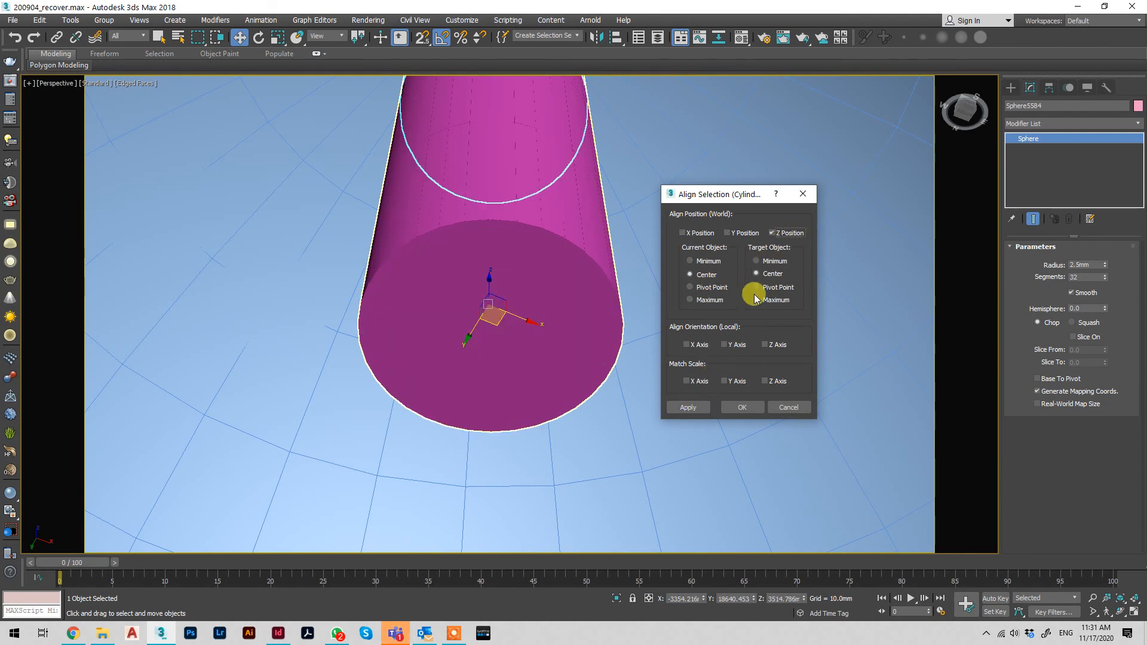
left_click(775, 263)
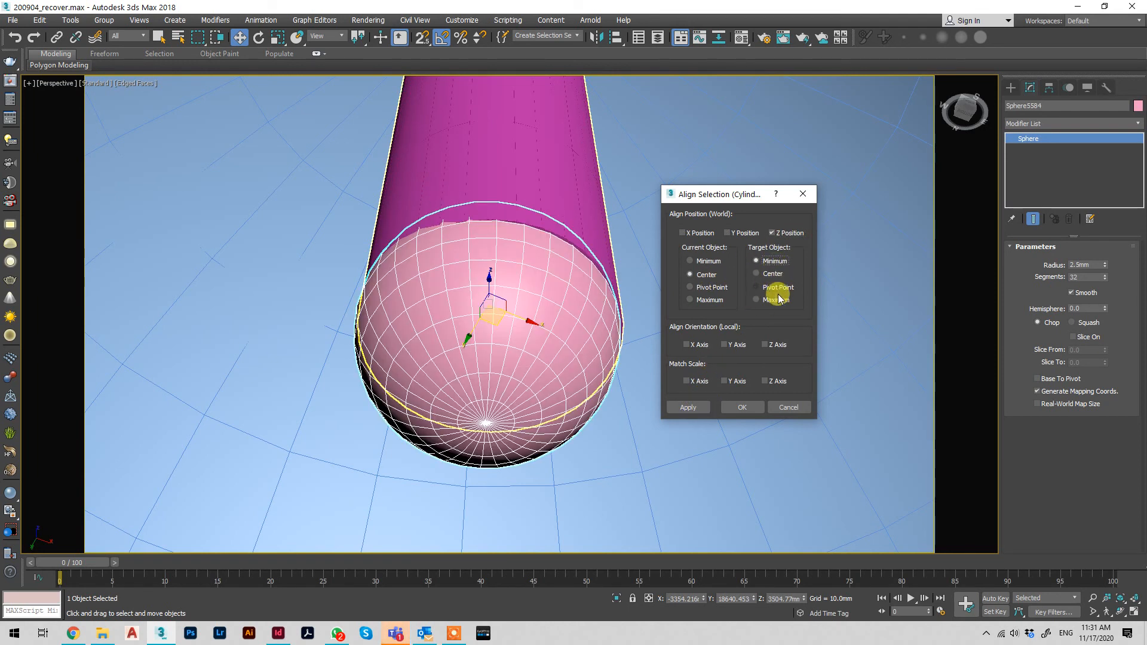
left_click(743, 407)
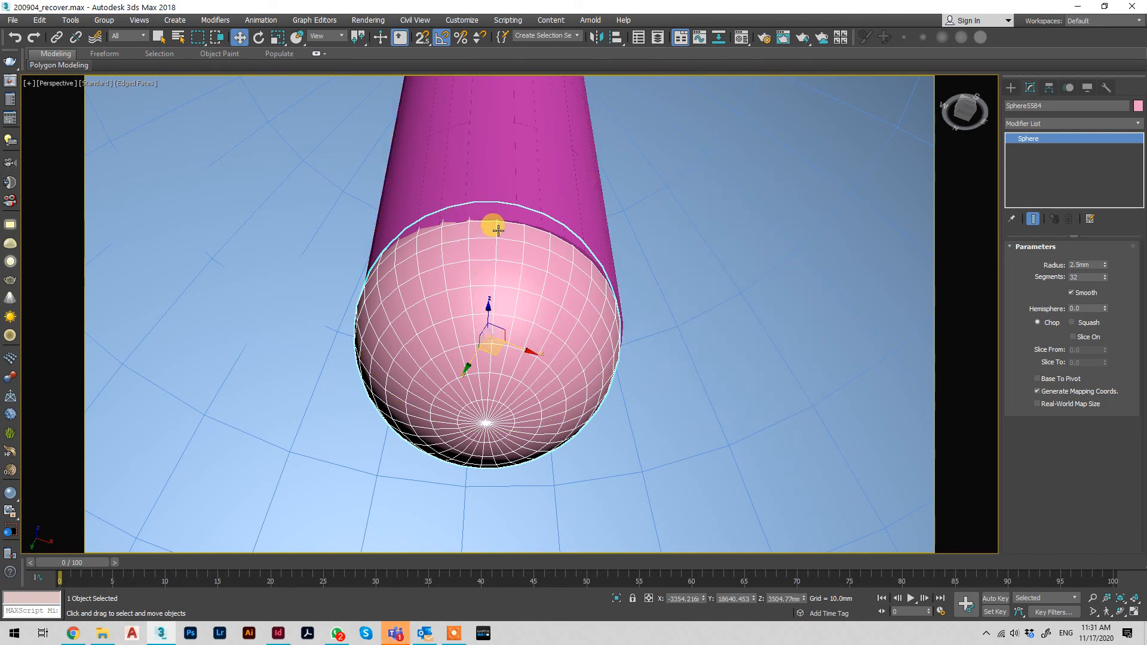
Assign the existing white VRayLightMtl material to both the bulb cylinder and its end sphere
scroll(490, 221, "down", 5)
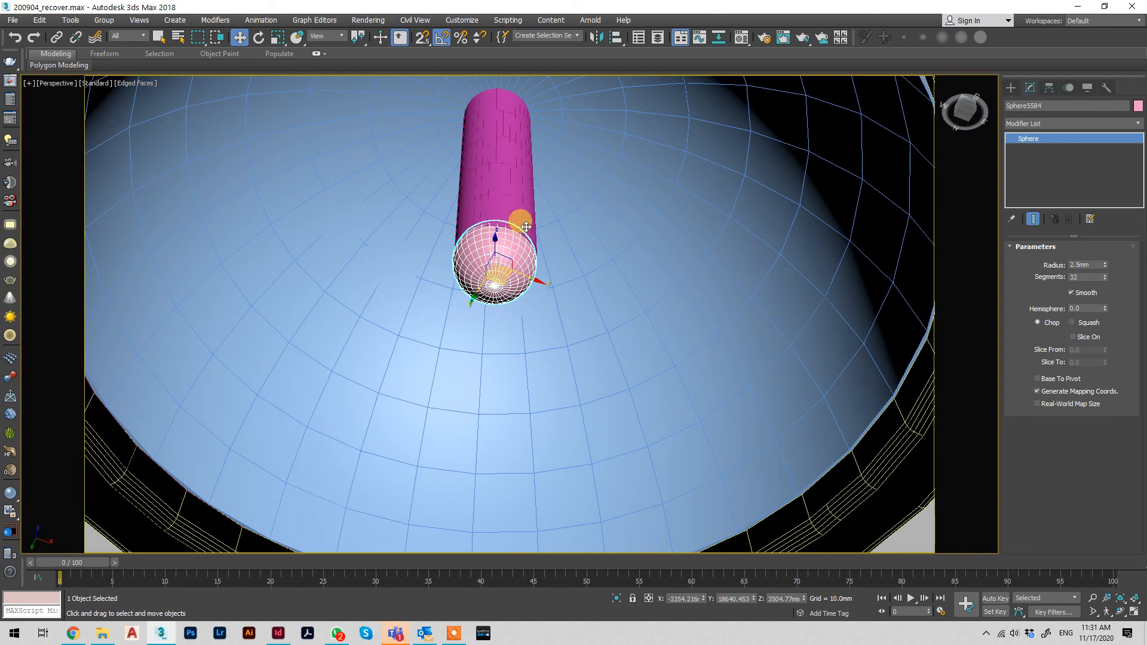
left_click(508, 190, "ctrl")
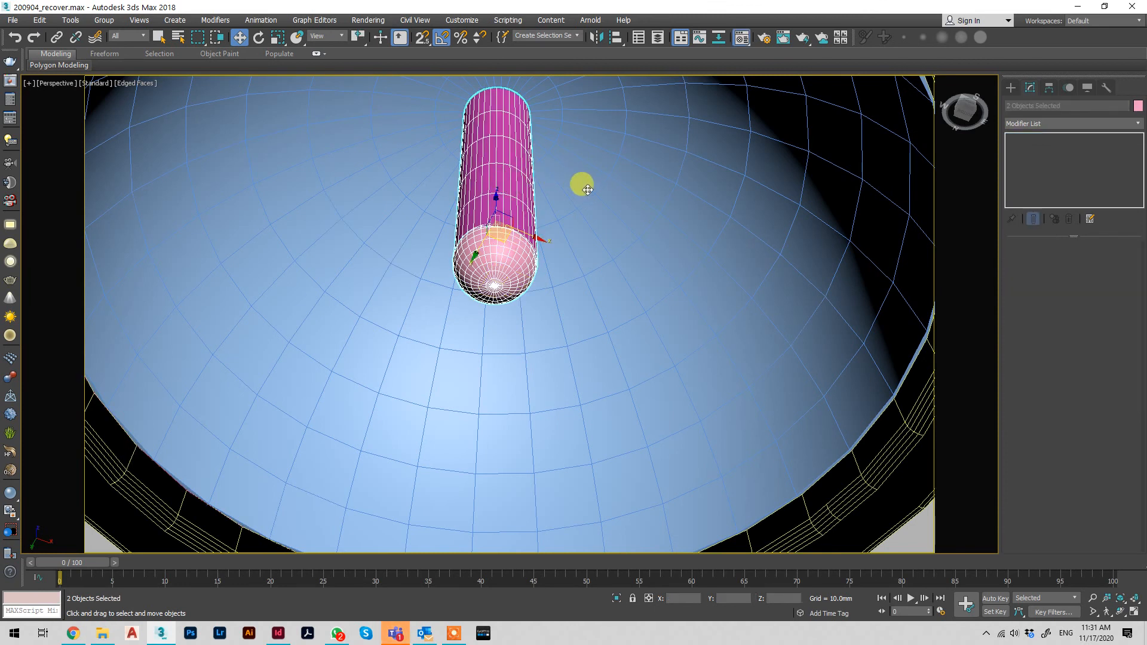
key("m")
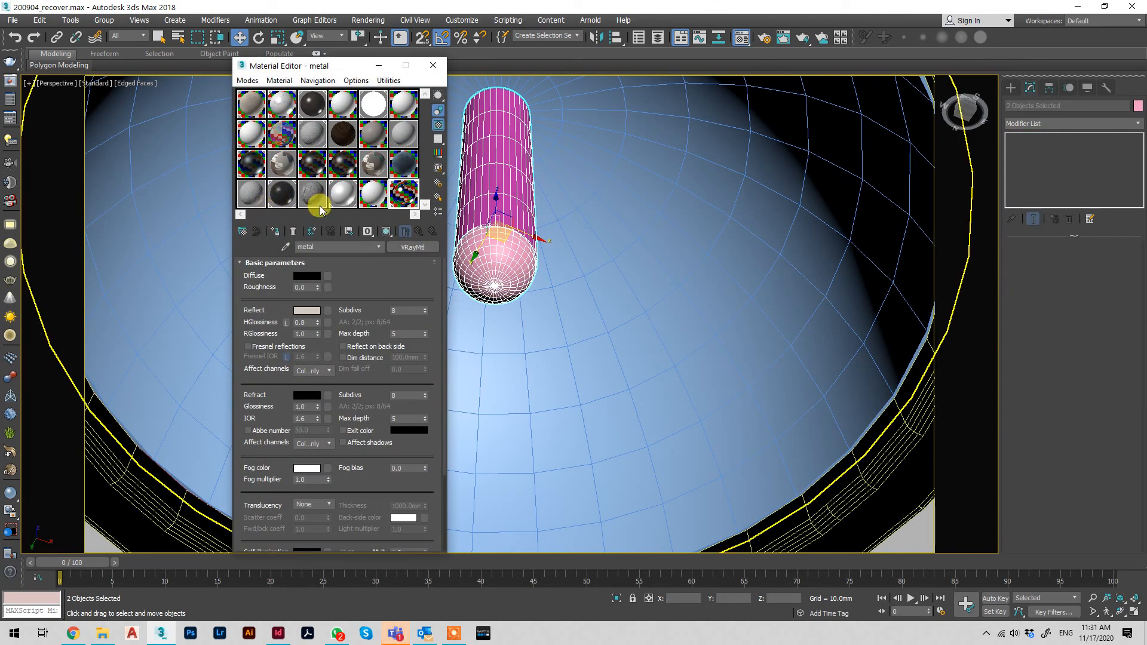
left_click(369, 109)
left_click(279, 231)
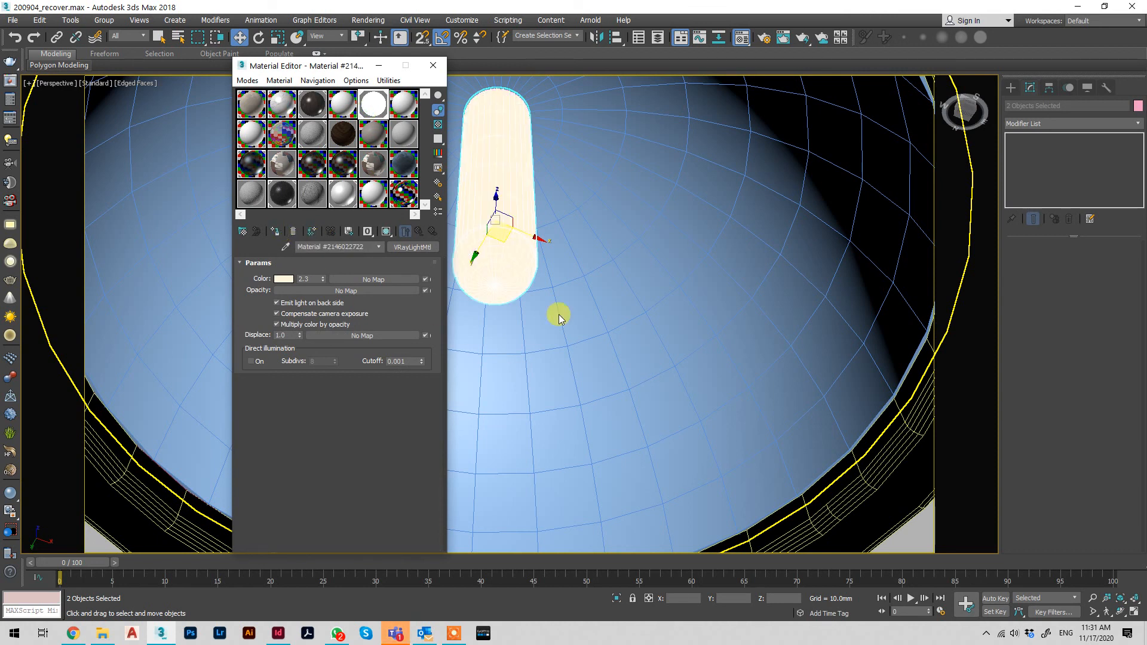
Select the shelled dome, turn off edged faces, and compare the new ceiling light with the existing recessed downlight beside it
left_click(633, 158)
key("F4")
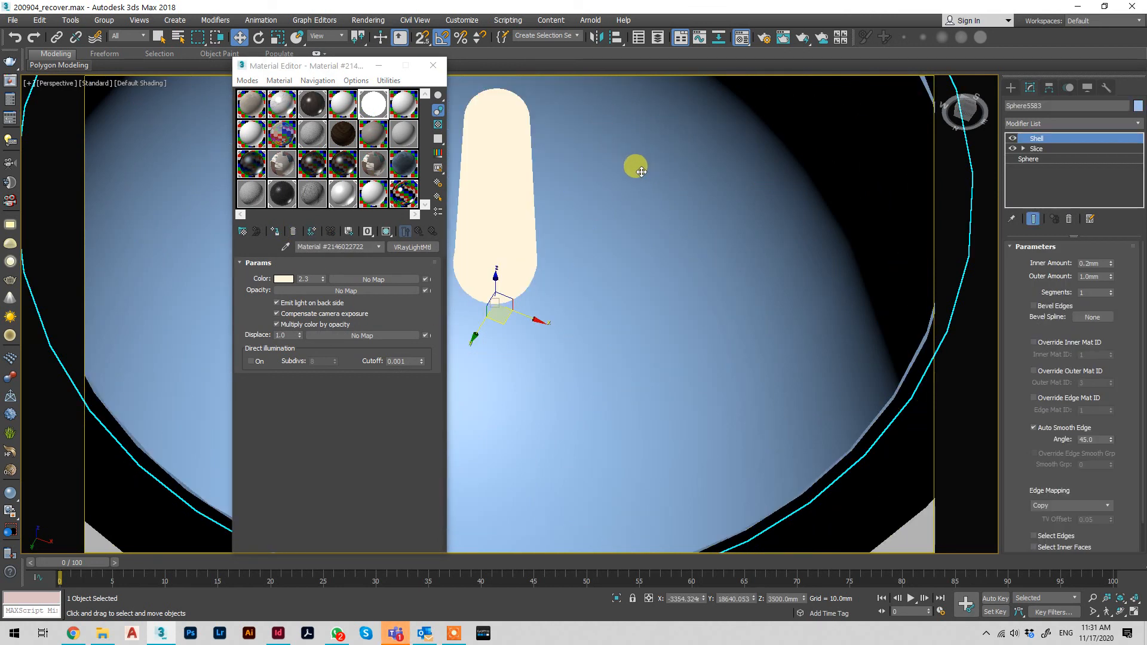
scroll(636, 226, "down", 3)
middle_click_drag(590, 276, 621, 300, "alt")
scroll(622, 301, "down", 5)
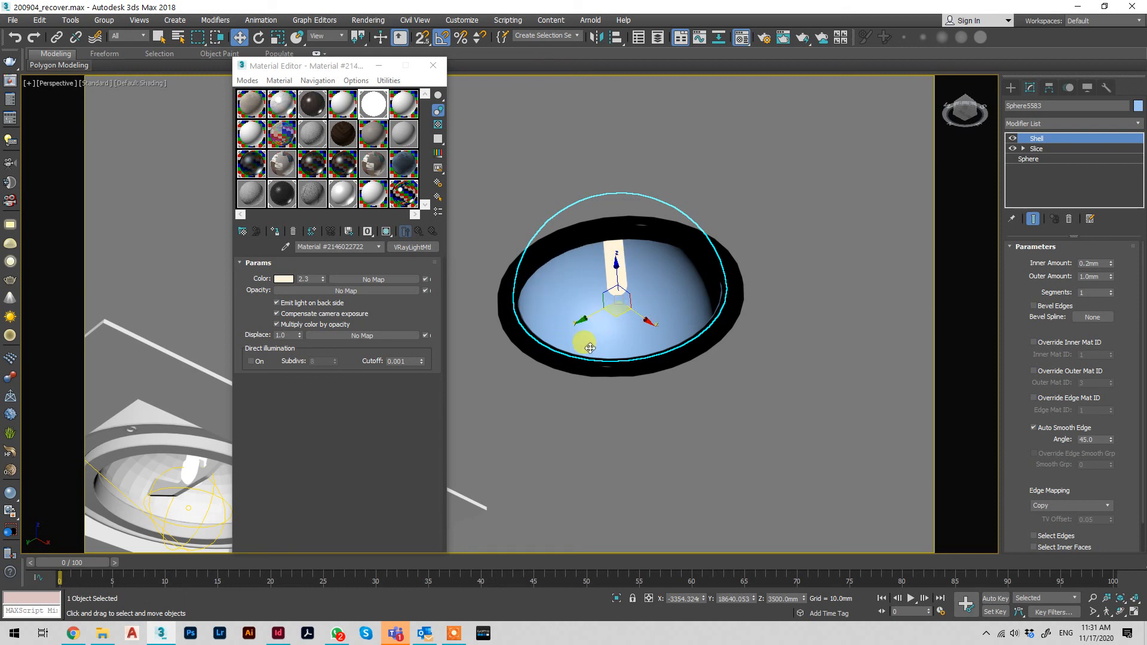
scroll(630, 288, "down", 3)
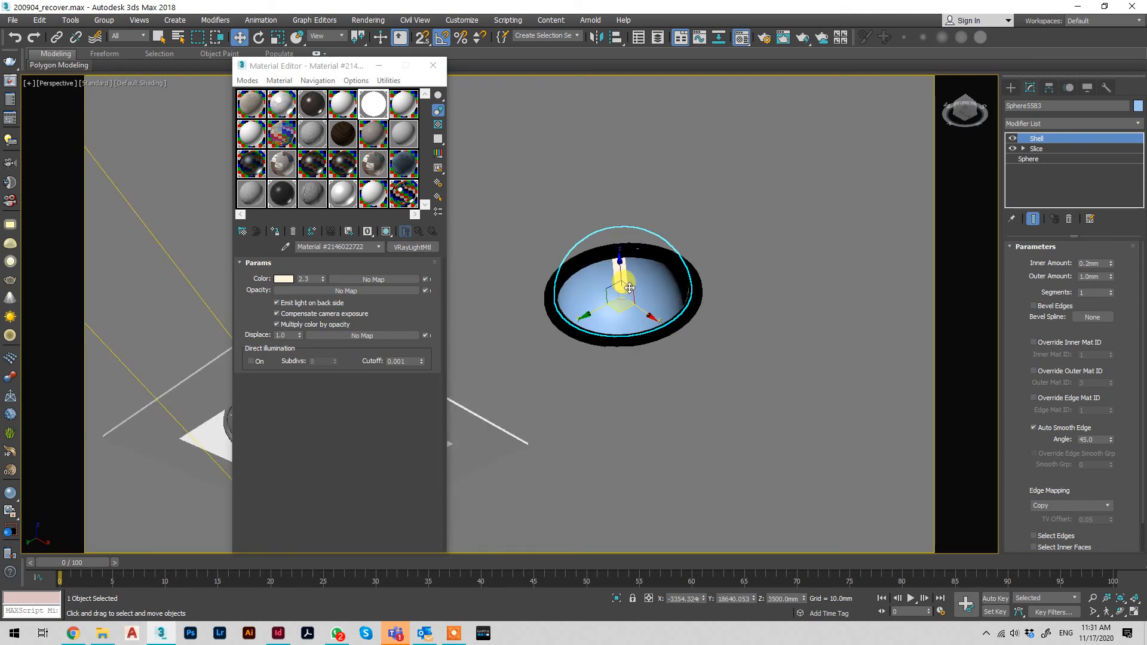
middle_click_drag(638, 308, 590, 303, "alt")
scroll(510, 545, "up", 3)
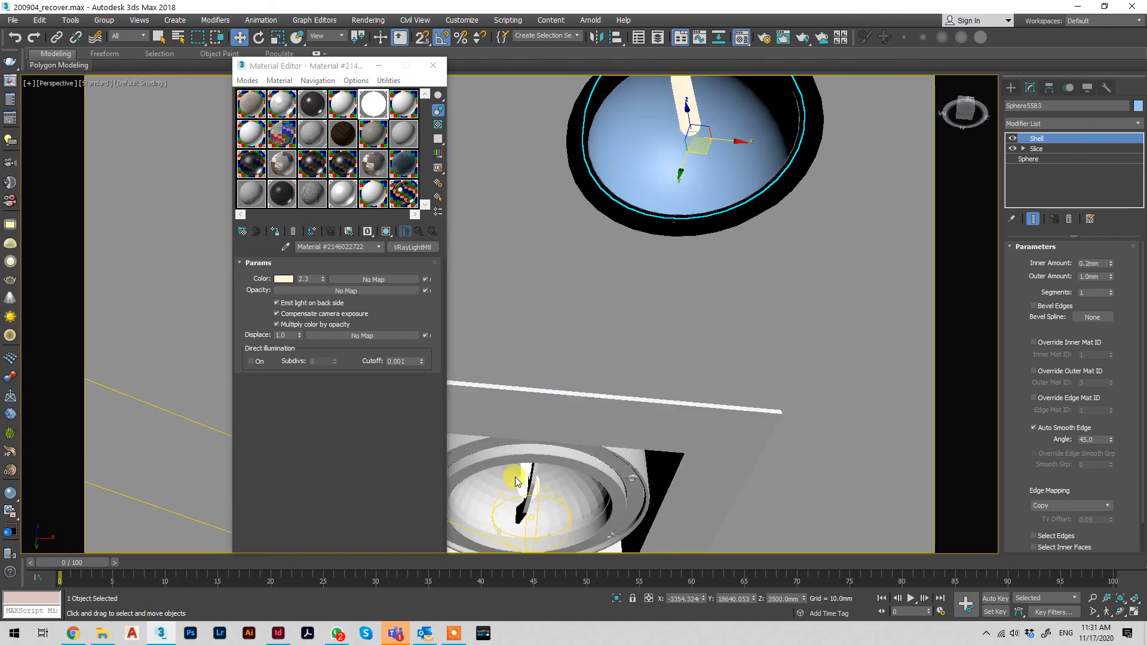
middle_click_drag(596, 342, 635, 238)
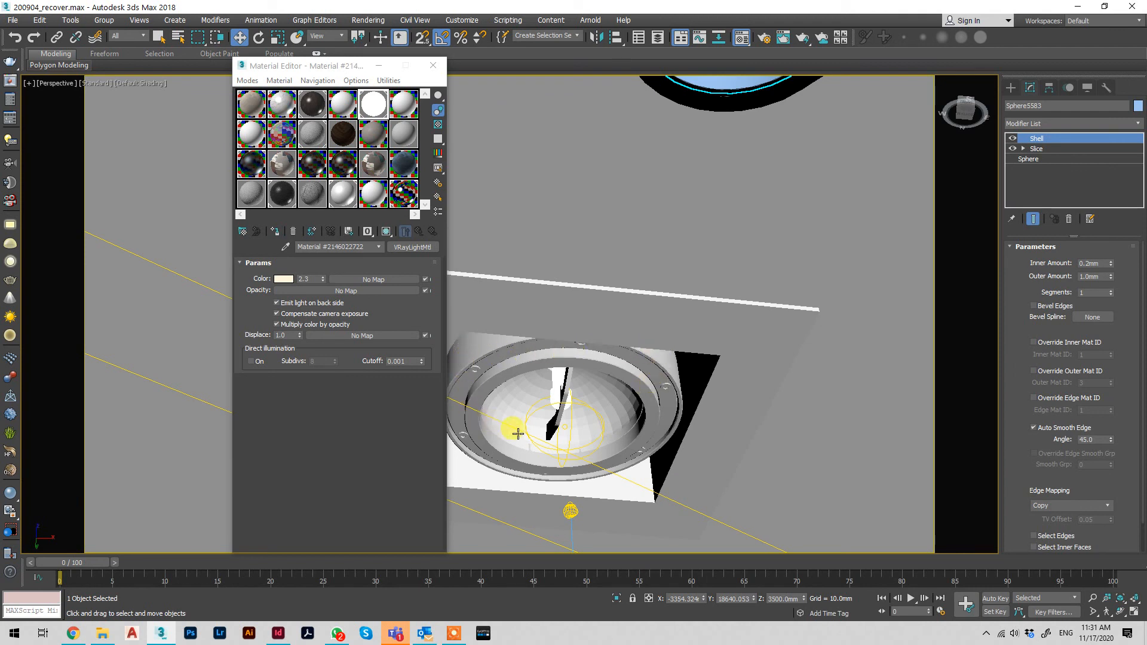
scroll(559, 383, "down", 3)
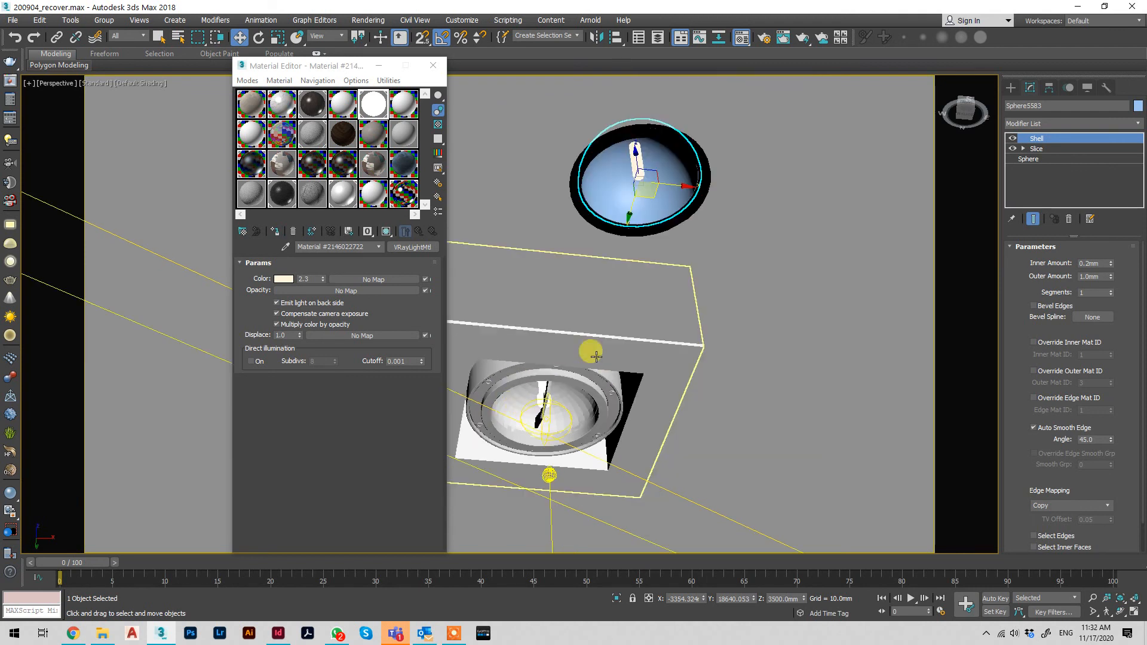